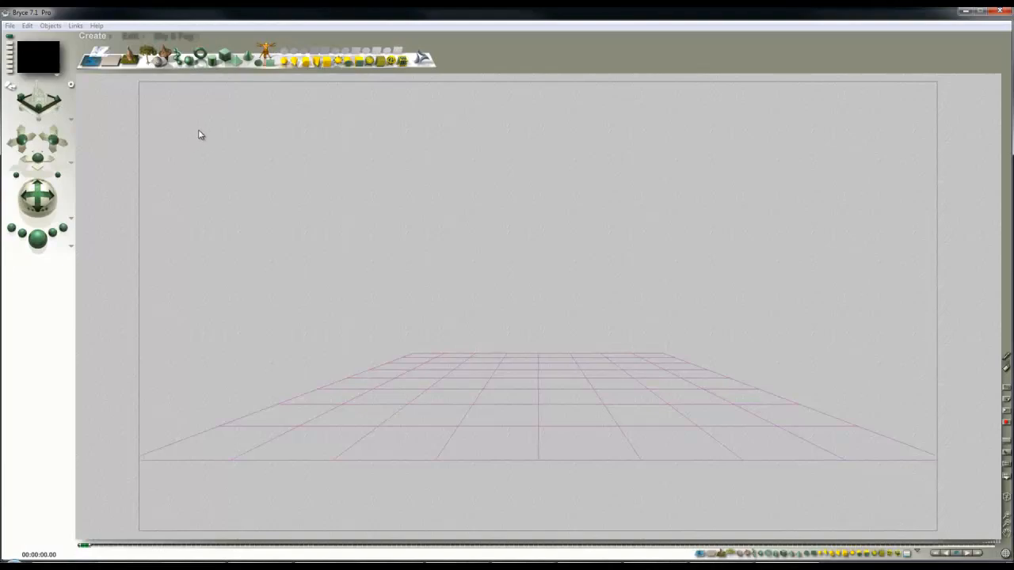
- Create a sphere and set its material's diffuse color to a dark olive green
{"action": "left_click", "coordinate": [188, 64]}
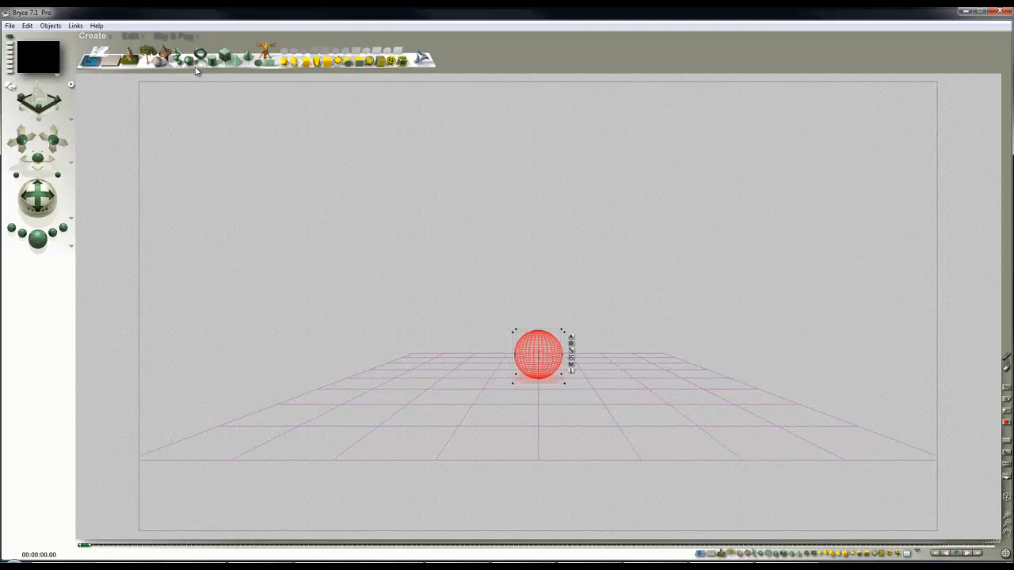
{"action": "left_click", "coordinate": [571, 364]}
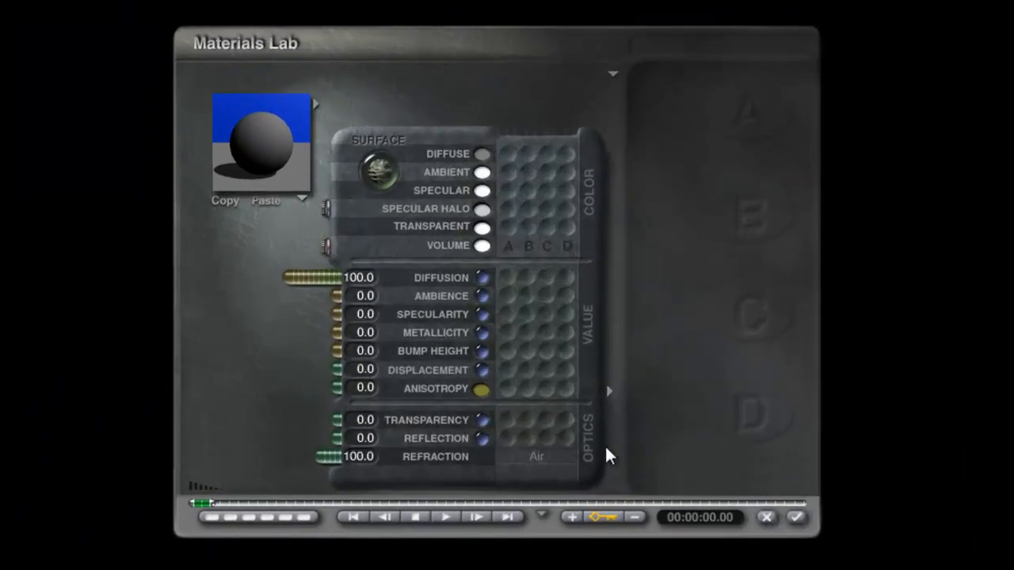
{"action": "left_click", "coordinate": [482, 153]}
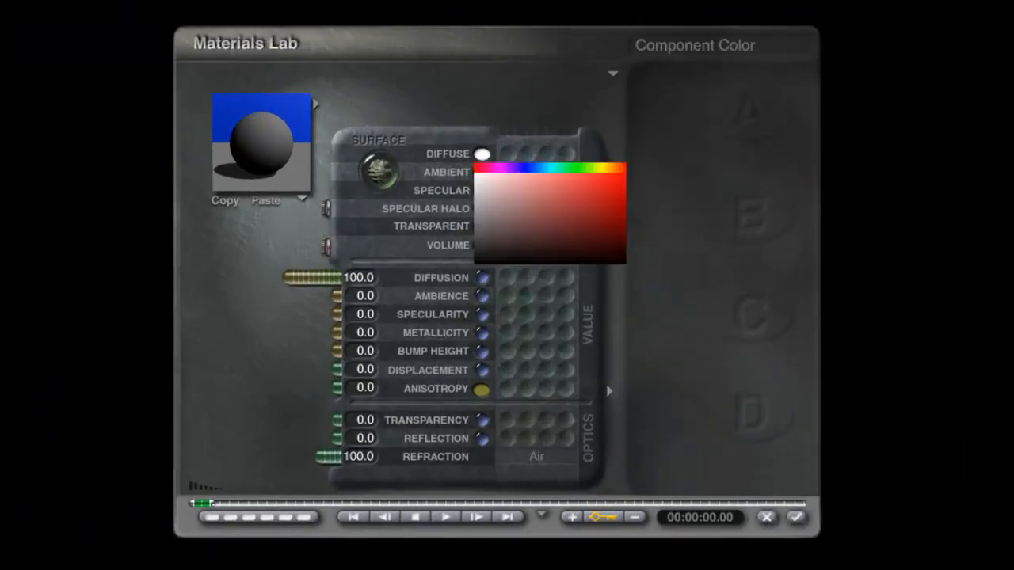
{"action": "left_click", "coordinate": [539, 222]}
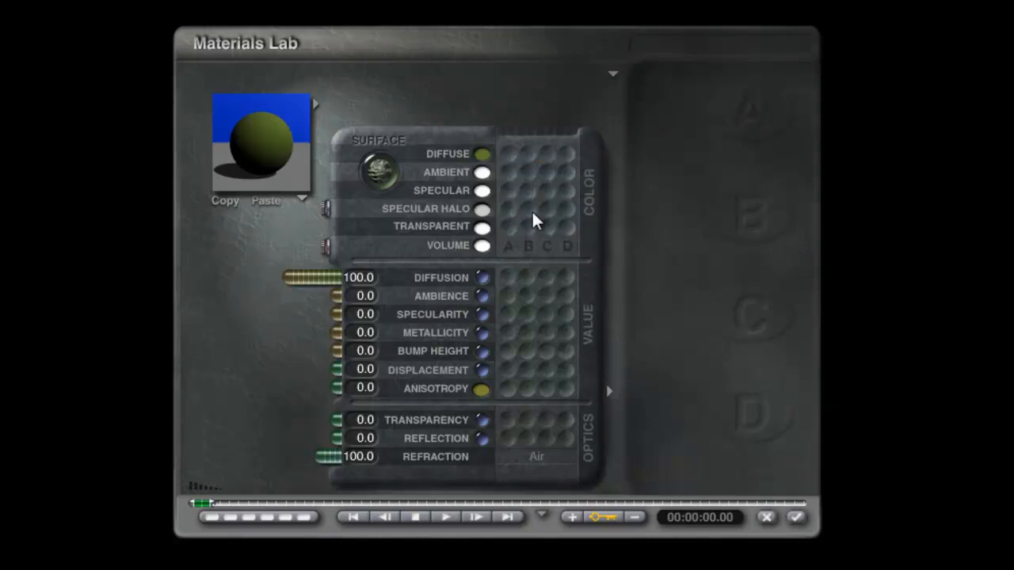
- Set the specular and transparent colors to olive green and raise specularity to 100
{"action": "left_click", "coordinate": [482, 191]}
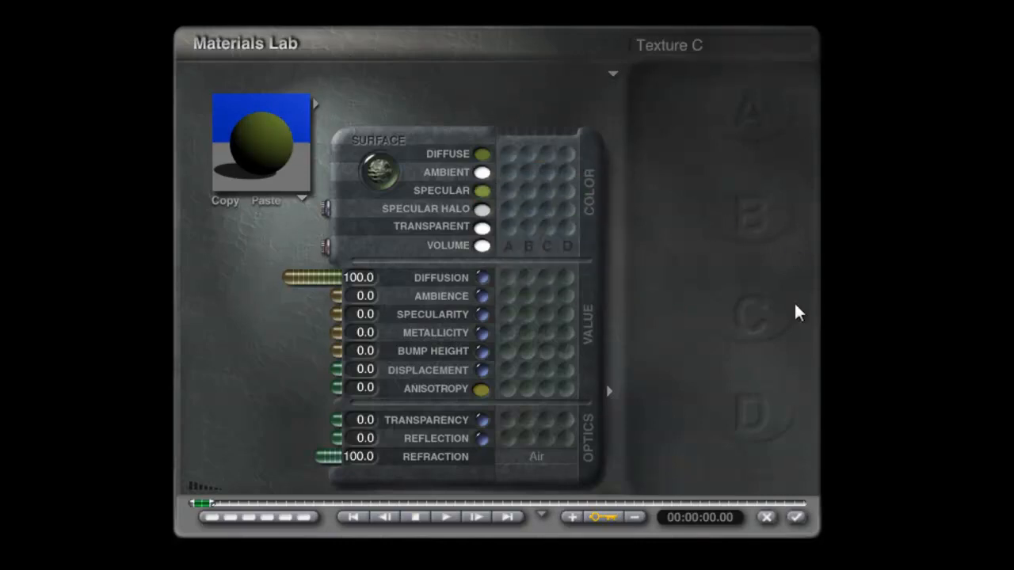
{"action": "left_click", "coordinate": [481, 229]}
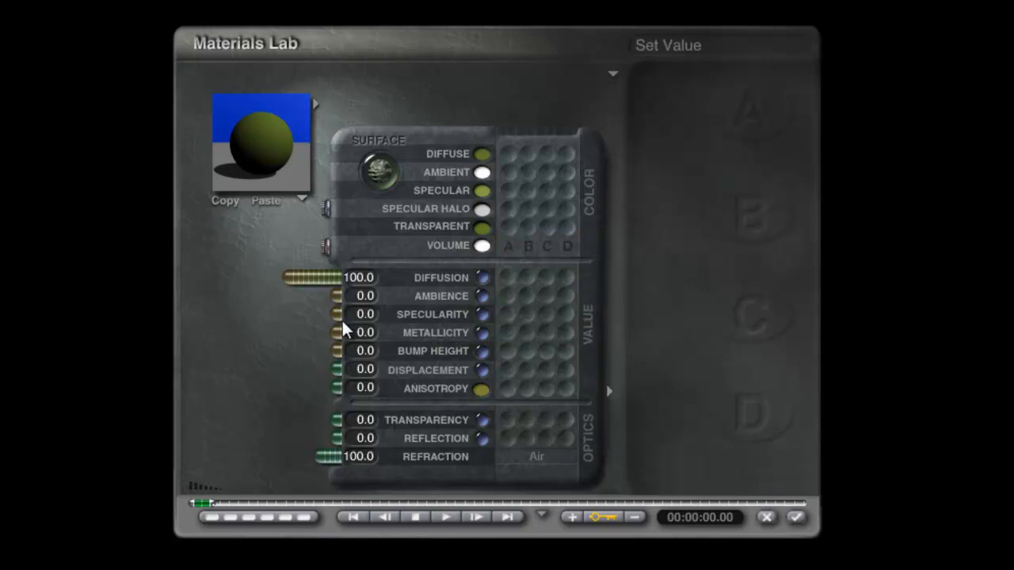
{"action": "left_click_drag", "start_coordinate": [337, 314], "coordinate": [236, 327]}
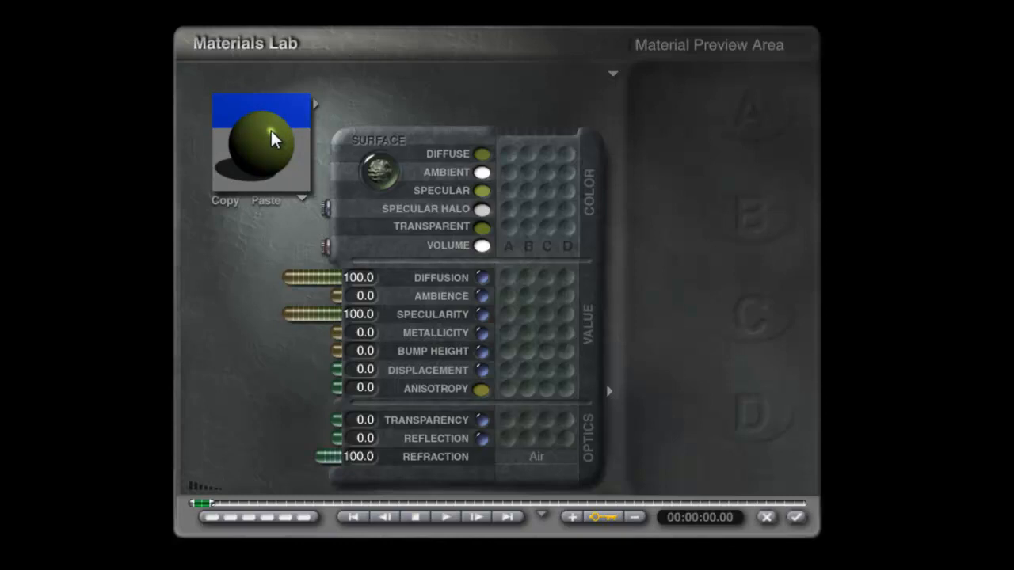
- Assign texture A to the transparency value and to the specular halo color
{"action": "left_click_drag", "start_coordinate": [483, 421], "coordinate": [508, 428]}
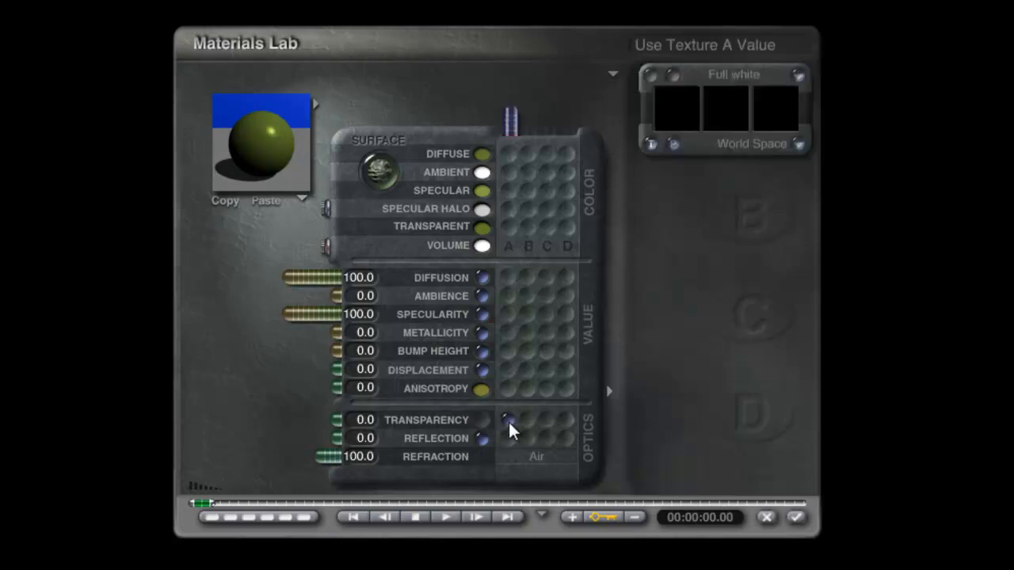
{"action": "left_click", "coordinate": [509, 211]}
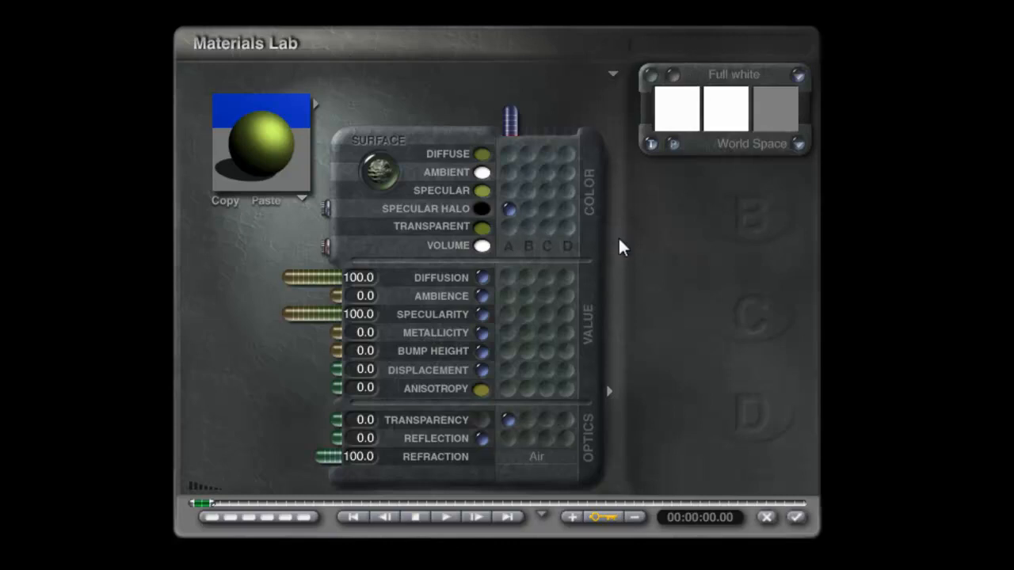
{"action": "left_click_drag", "start_coordinate": [259, 141], "coordinate": [258, 158]}
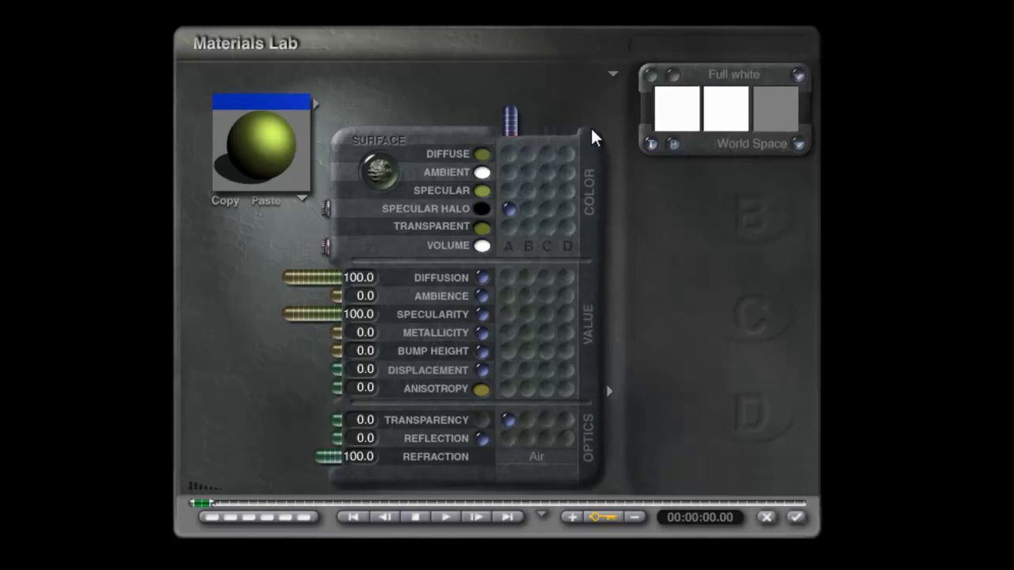
{"action": "left_click_drag", "start_coordinate": [319, 428], "coordinate": [357, 432]}
- Switch the material's shading mode to Blend Transparency and rotate the preview to check it
{"action": "left_click", "coordinate": [614, 74]}
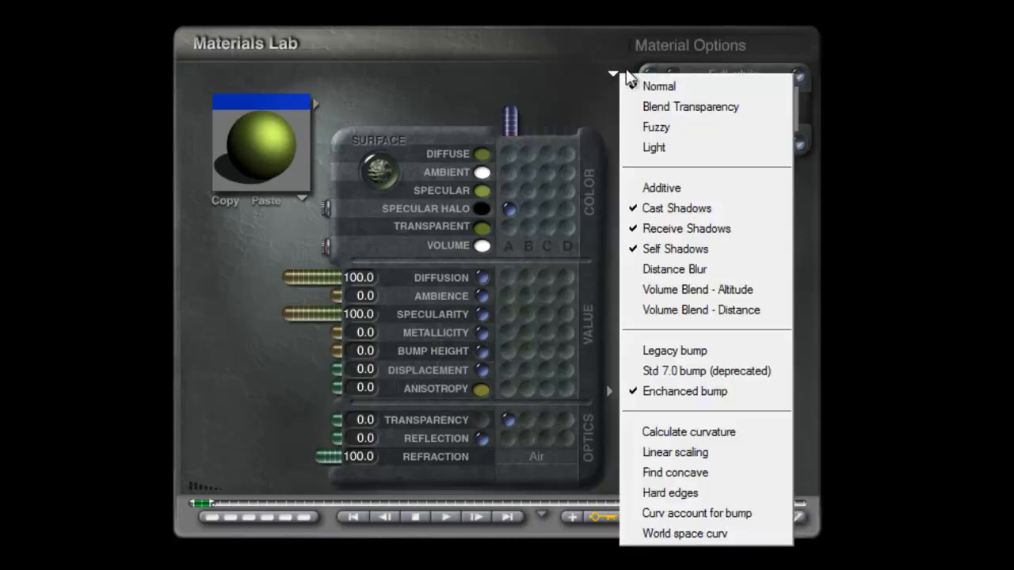
{"action": "left_click", "coordinate": [676, 106]}
{"action": "left_click_drag", "start_coordinate": [336, 420], "coordinate": [362, 430]}
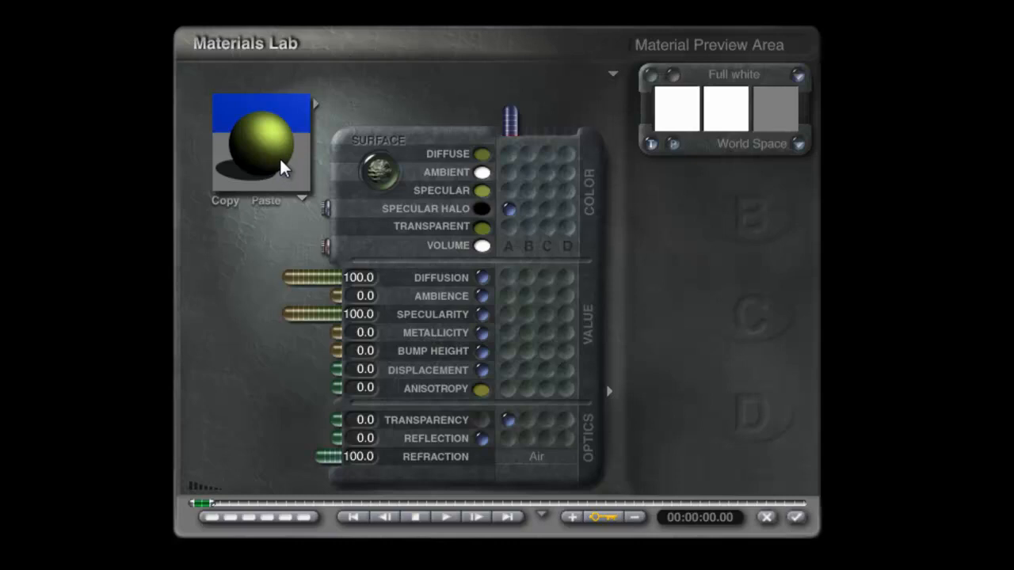
{"action": "left_click", "coordinate": [613, 73]}
{"action": "left_click", "coordinate": [575, 71]}
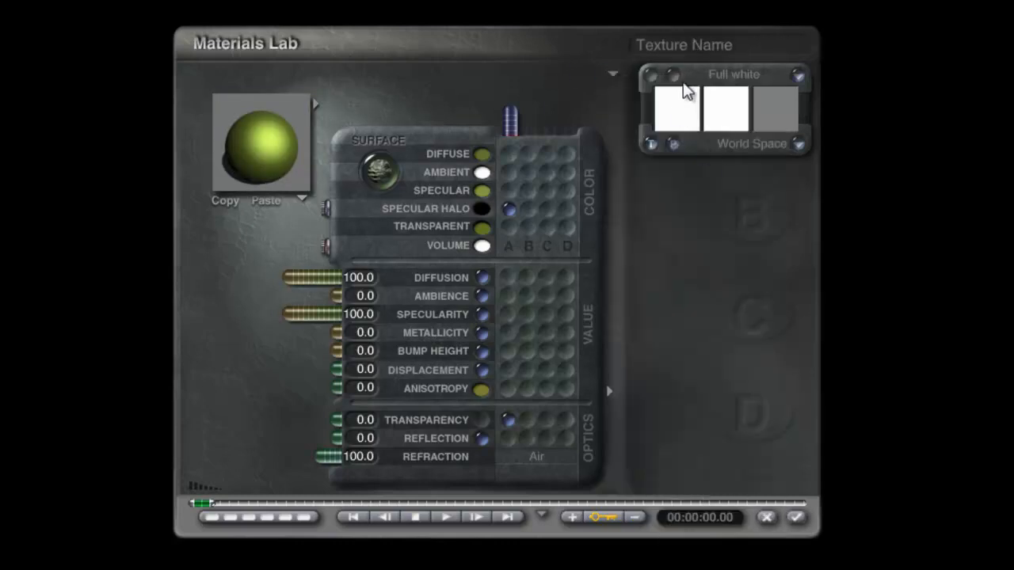
- Replace texture A with the basic spots texture from the Basic category
{"action": "left_click", "coordinate": [740, 84]}
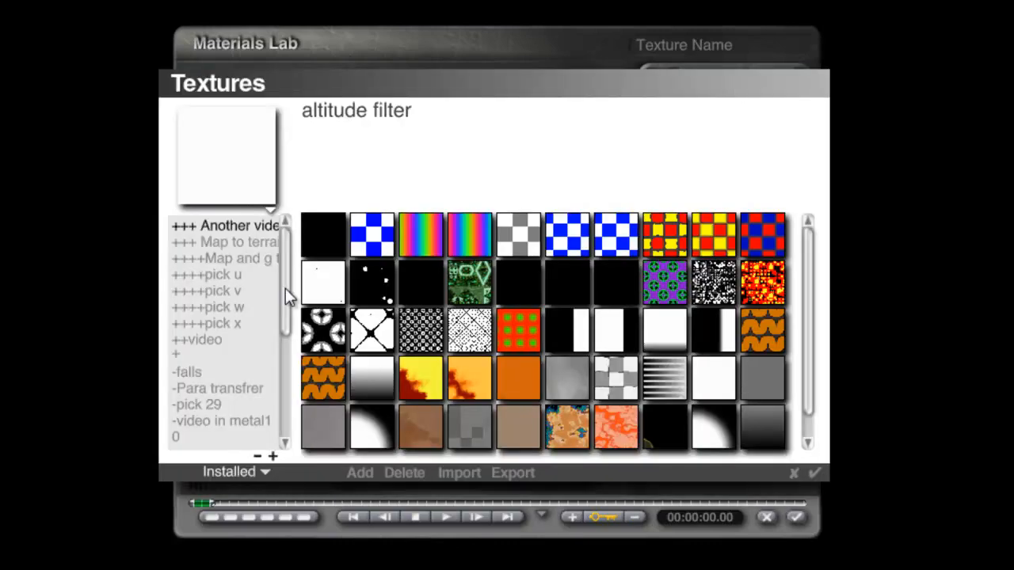
{"action": "scroll", "coordinate": [286, 289], "scroll_direction": "down", "scroll_amount": 6}
{"action": "left_click", "coordinate": [209, 322]}
{"action": "left_click", "coordinate": [329, 237]}
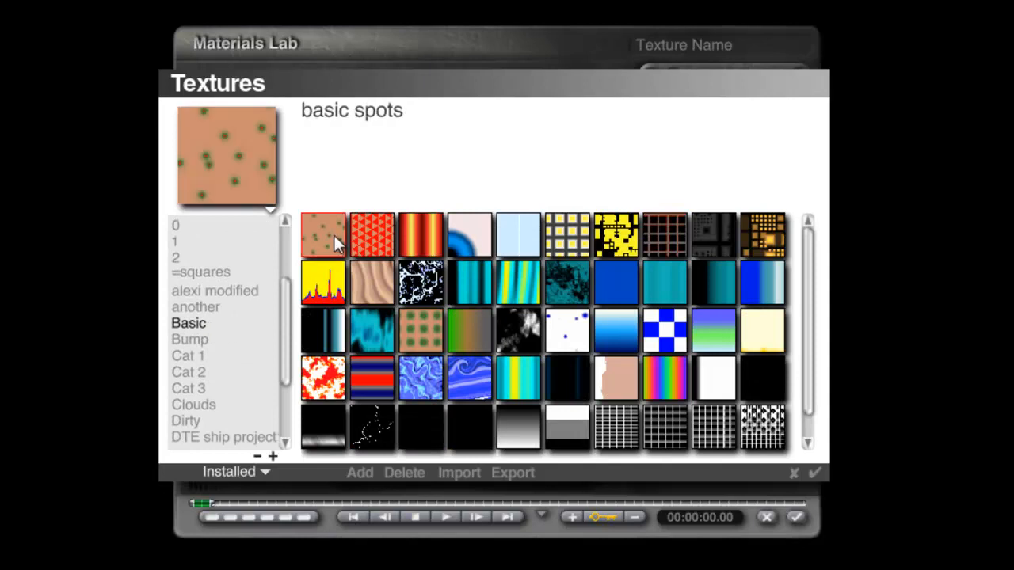
{"action": "left_click", "coordinate": [815, 473]}
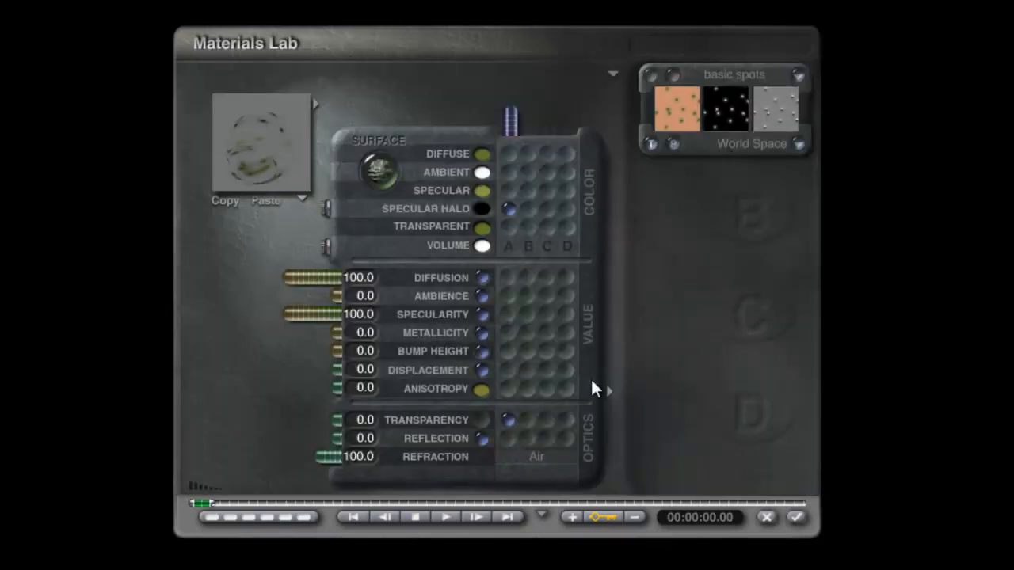
- Adjust the scale of the basic spots texture uniformly in X, Y and Z
{"action": "left_click", "coordinate": [651, 74]}
{"action": "left_click_drag", "start_coordinate": [682, 131], "coordinate": [776, 163]}
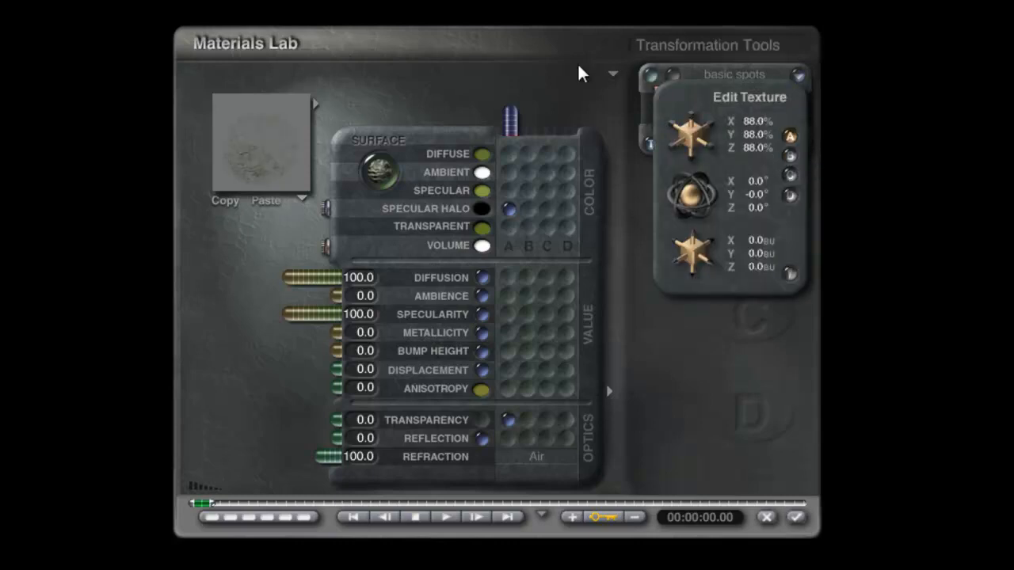
{"action": "left_click_drag", "start_coordinate": [698, 140], "coordinate": [683, 136]}
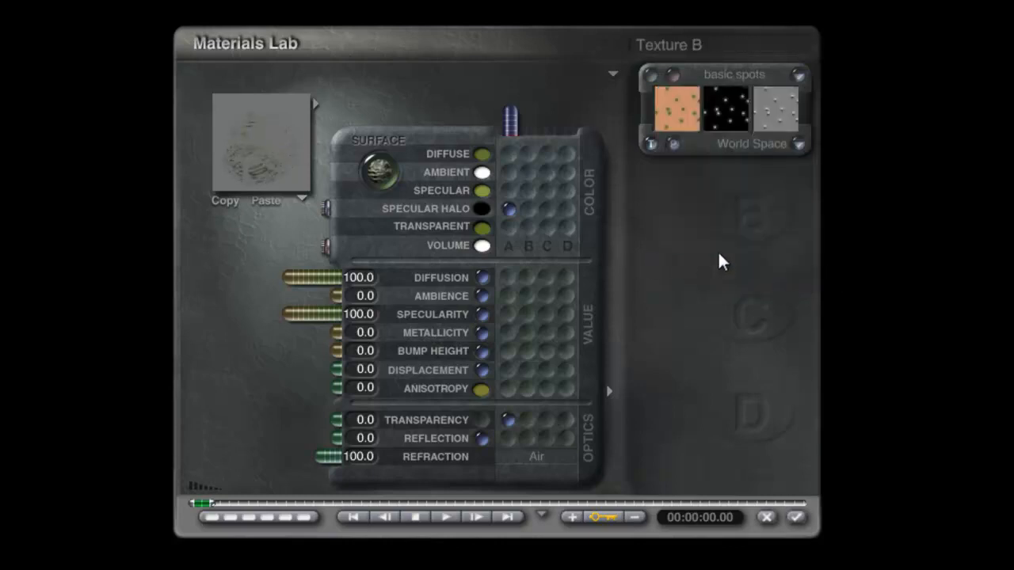
- Open basic spots in the Deep Texture Editor and show component 1's noise, phase and filter settings
{"action": "left_click", "coordinate": [675, 85]}
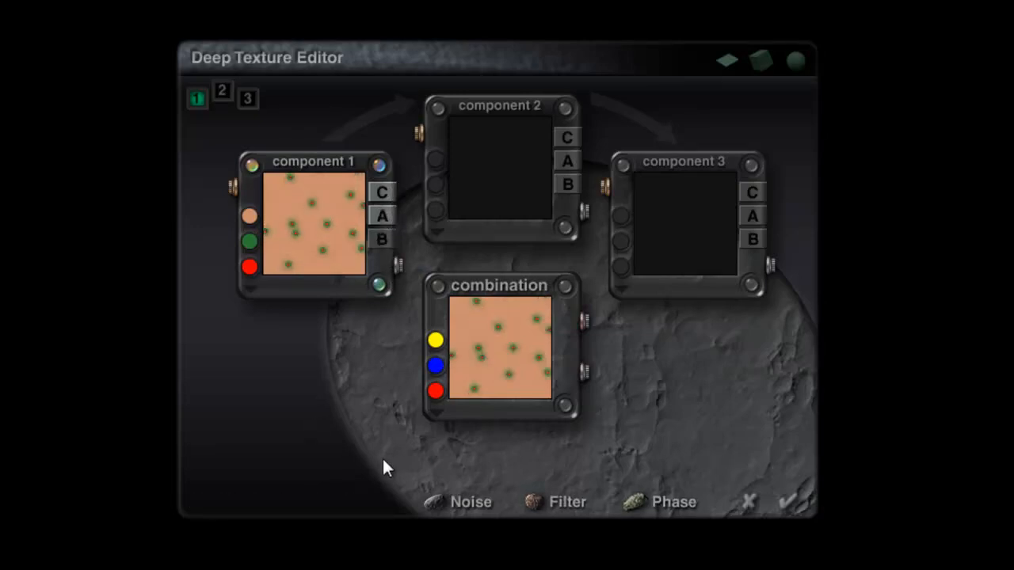
{"action": "left_click", "coordinate": [436, 286]}
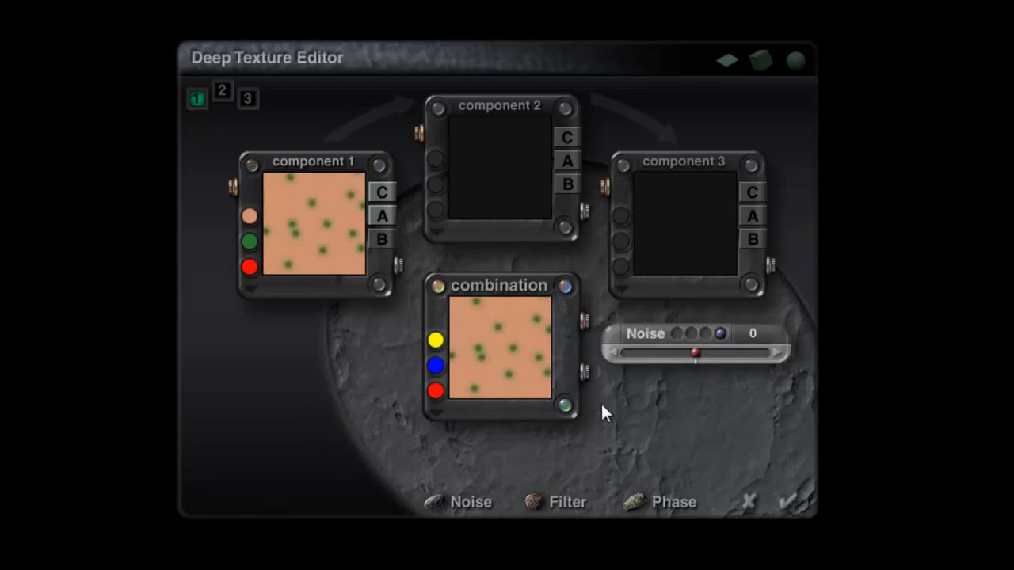
{"action": "left_click", "coordinate": [567, 407]}
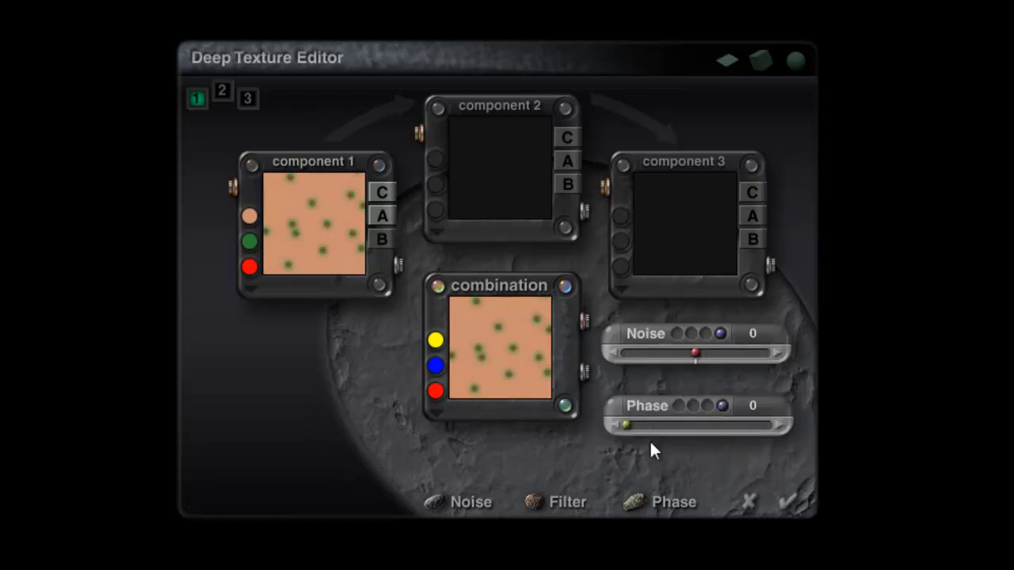
{"action": "left_click", "coordinate": [565, 286]}
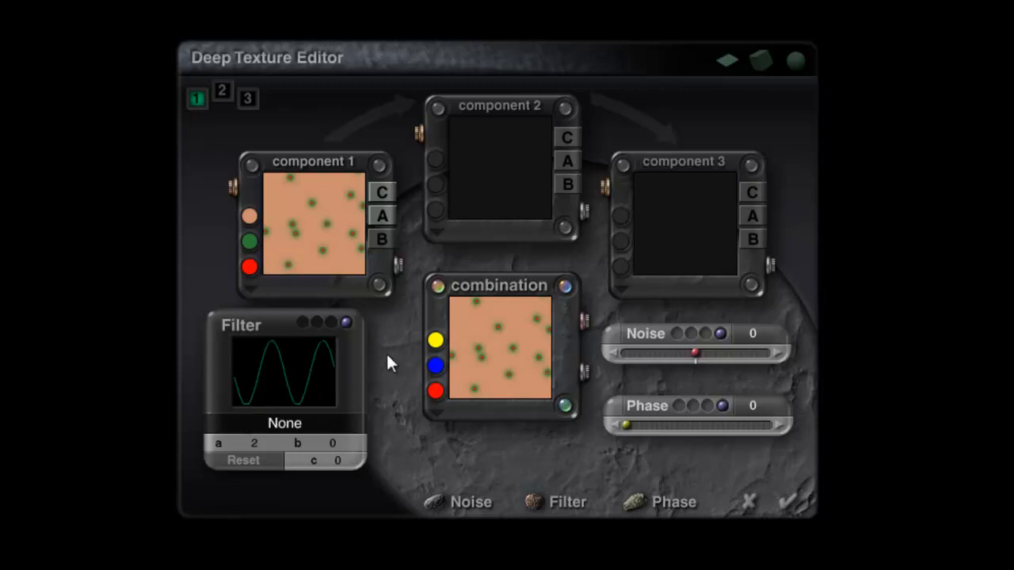
{"action": "left_click", "coordinate": [377, 167]}
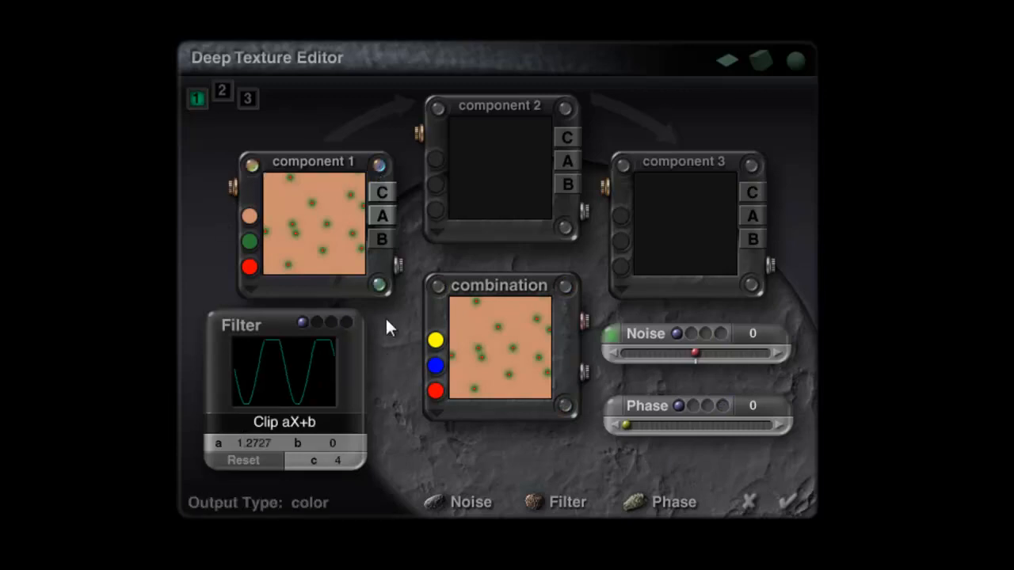
- Change component 1's filter to (X pwr a)+b with a at about 3.05
{"action": "left_click", "coordinate": [285, 421]}
{"action": "left_click", "coordinate": [325, 537]}
{"action": "left_click", "coordinate": [248, 460]}
{"action": "left_click_drag", "start_coordinate": [253, 444], "coordinate": [232, 420]}
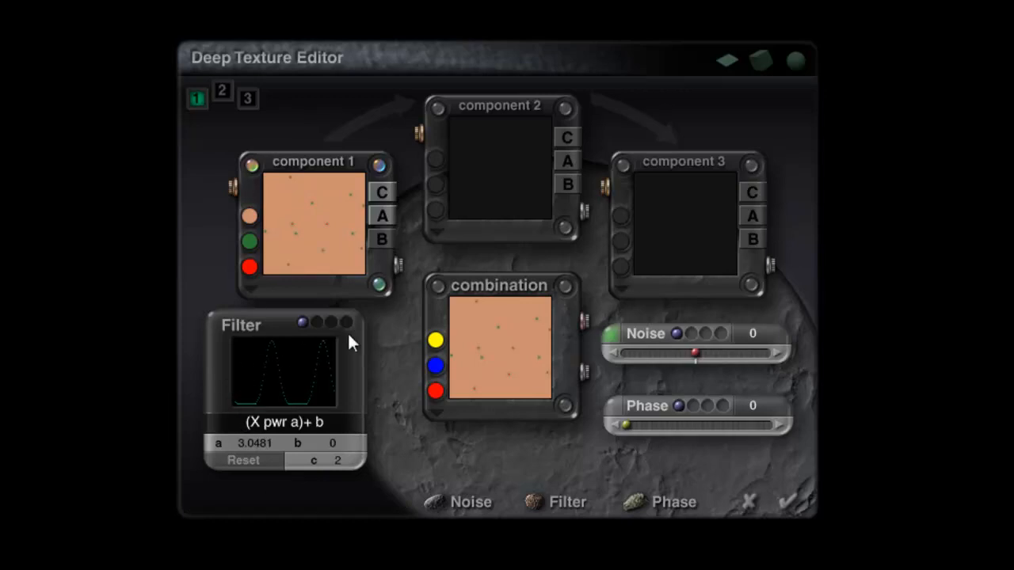
- Choose component 1's color blending option and set its first color to black
{"action": "left_click", "coordinate": [247, 286]}
{"action": "left_click", "coordinate": [308, 481]}
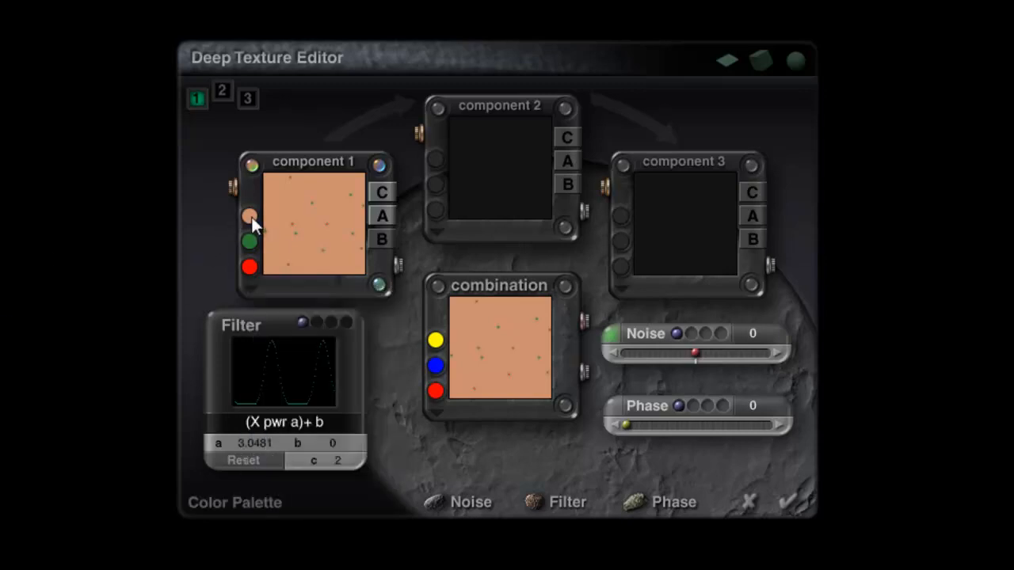
{"action": "left_click_drag", "start_coordinate": [256, 215], "coordinate": [15, 209]}
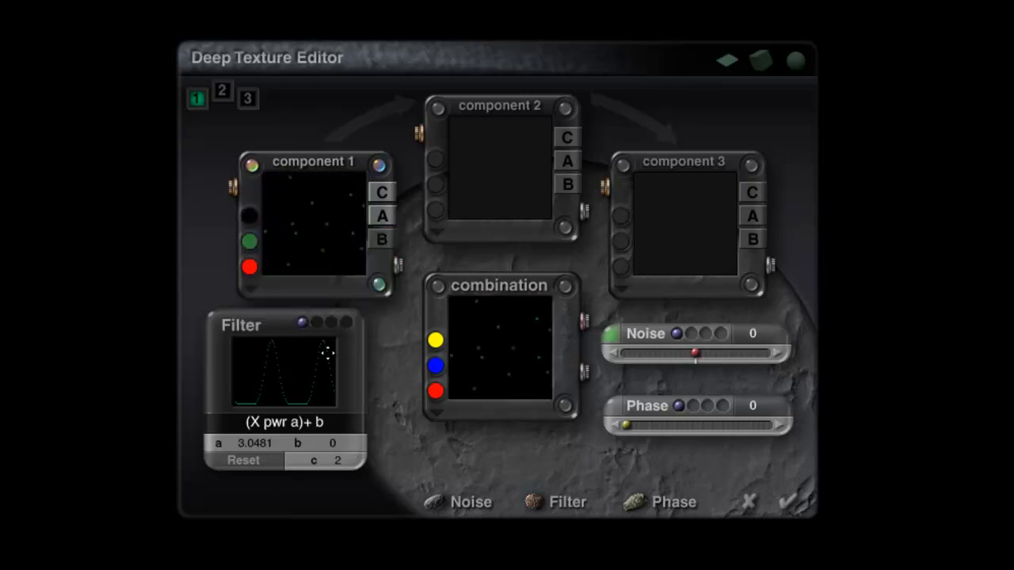
- Set component 1's second color to white (RGB 255, 255, 255) and make its third color white
{"action": "left_click", "coordinate": [249, 240]}
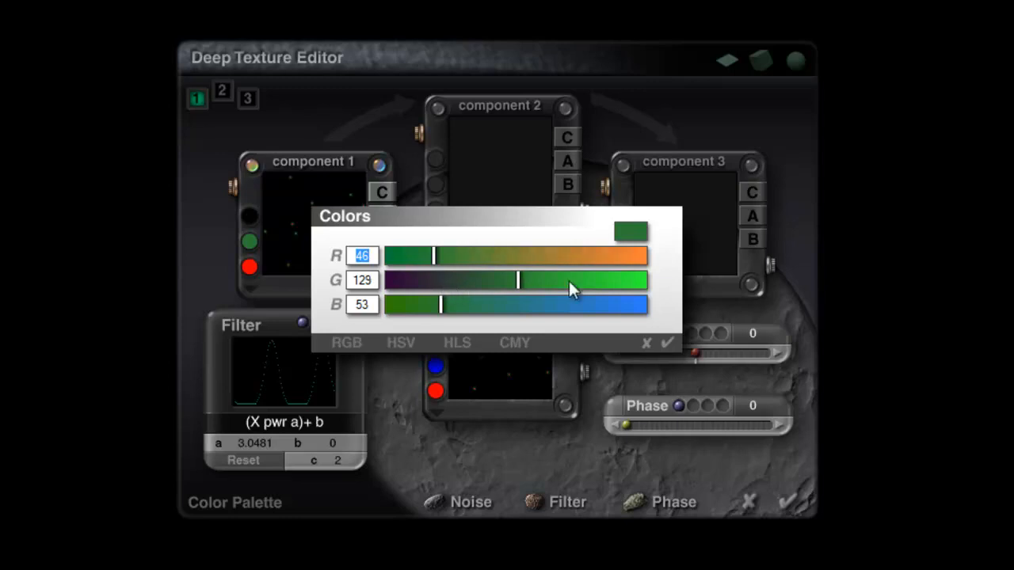
{"action": "left_click_drag", "start_coordinate": [507, 279], "coordinate": [652, 294]}
{"action": "left_click_drag", "start_coordinate": [444, 302], "coordinate": [710, 367]}
{"action": "left_click_drag", "start_coordinate": [490, 262], "coordinate": [691, 341]}
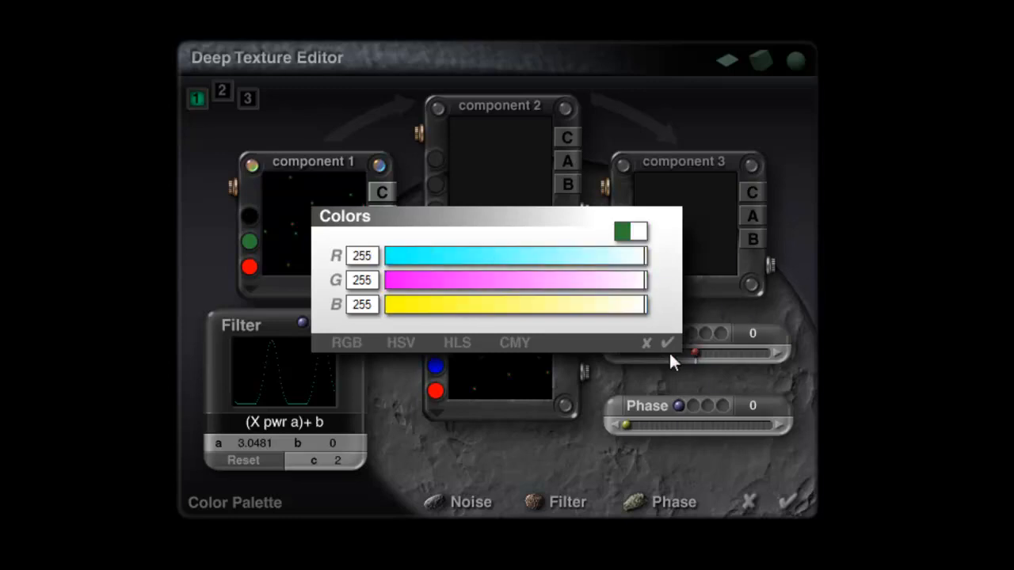
{"action": "left_click", "coordinate": [667, 343]}
{"action": "left_click_drag", "start_coordinate": [247, 268], "coordinate": [255, 294]}
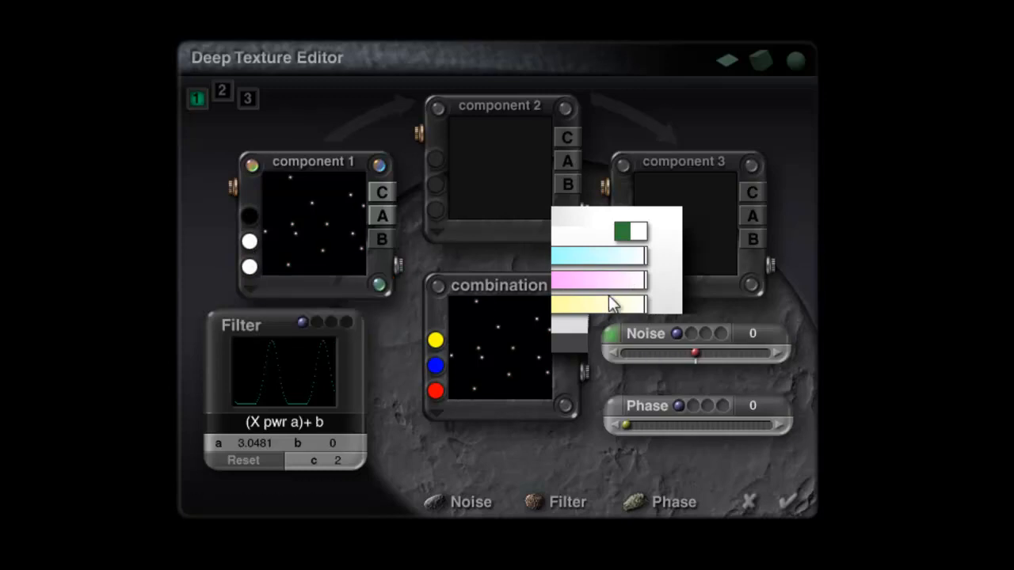
{"action": "left_click", "coordinate": [400, 261]}
{"action": "left_click", "coordinate": [401, 261]}
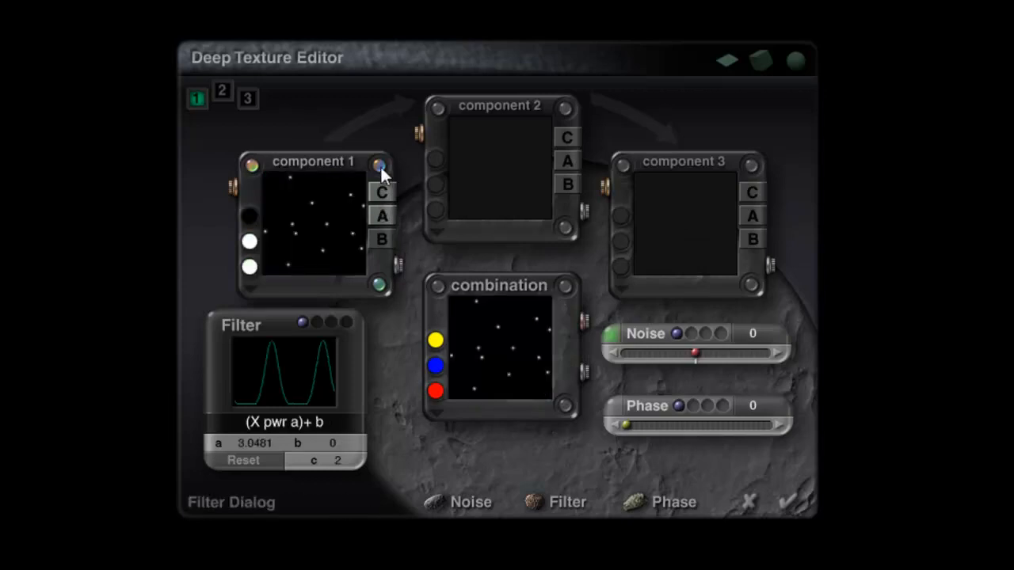
- Open component 1's noise settings and set the YZ direction to 90
{"action": "left_click", "coordinate": [614, 333]}
{"action": "left_click_drag", "start_coordinate": [502, 214], "coordinate": [610, 78]}
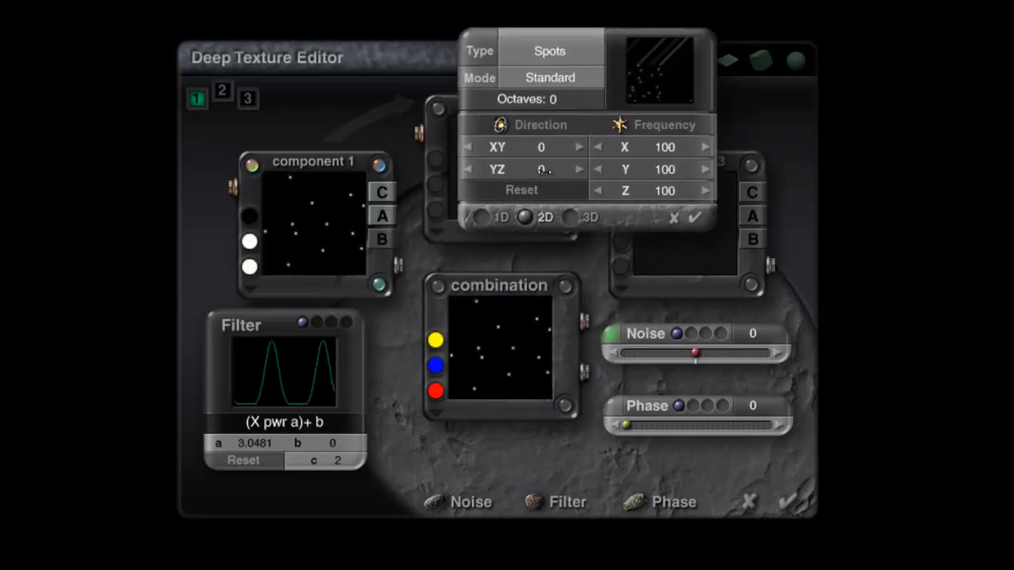
{"action": "left_click_drag", "start_coordinate": [541, 169], "coordinate": [541, 169]}
{"action": "left_click_drag", "start_coordinate": [650, 92], "coordinate": [608, 128]}
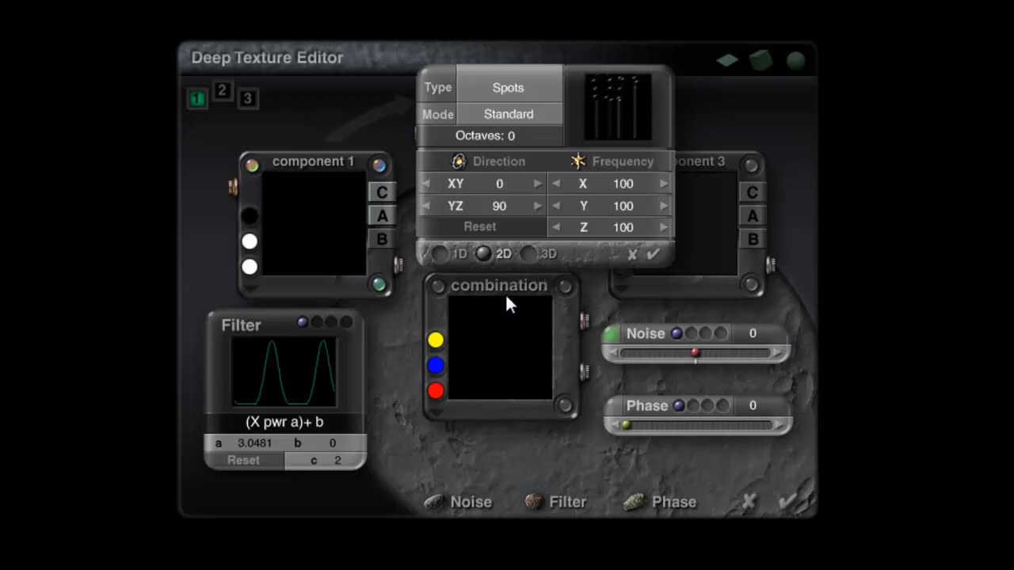
- Change component 1's noise type to Leopard and make the noise 1D
{"action": "left_click", "coordinate": [507, 89]}
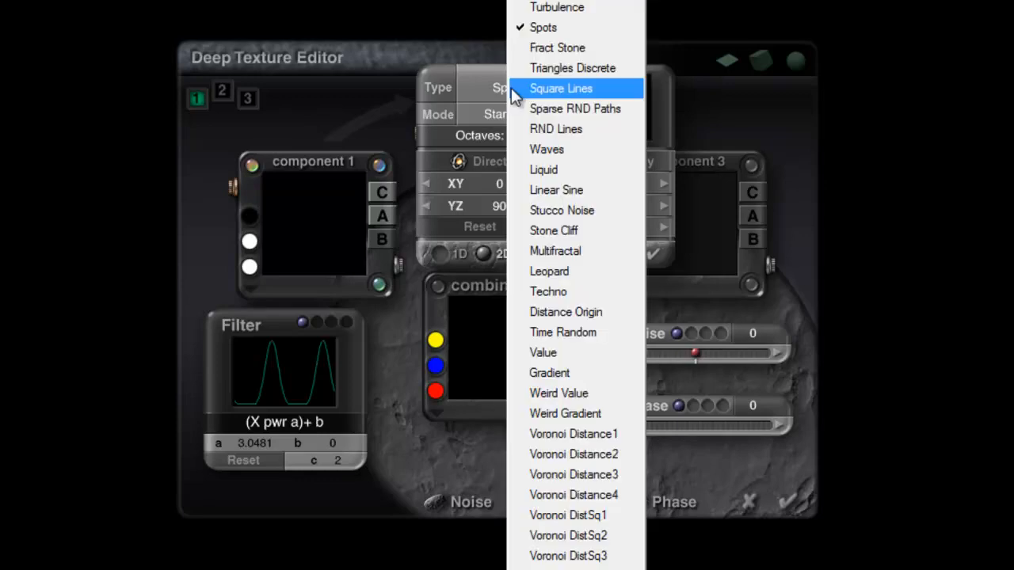
{"action": "left_click", "coordinate": [596, 272]}
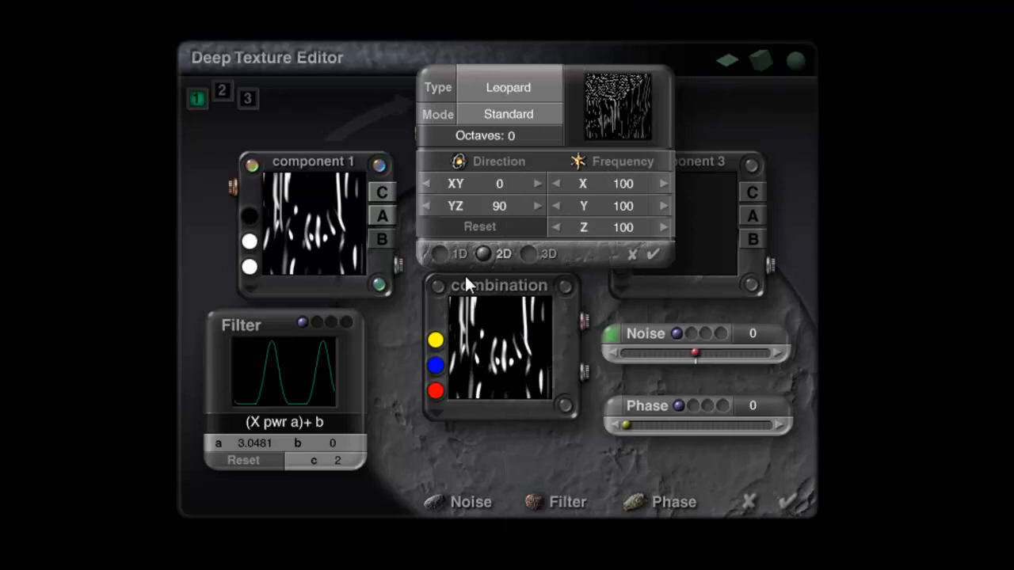
{"action": "left_click", "coordinate": [441, 256]}
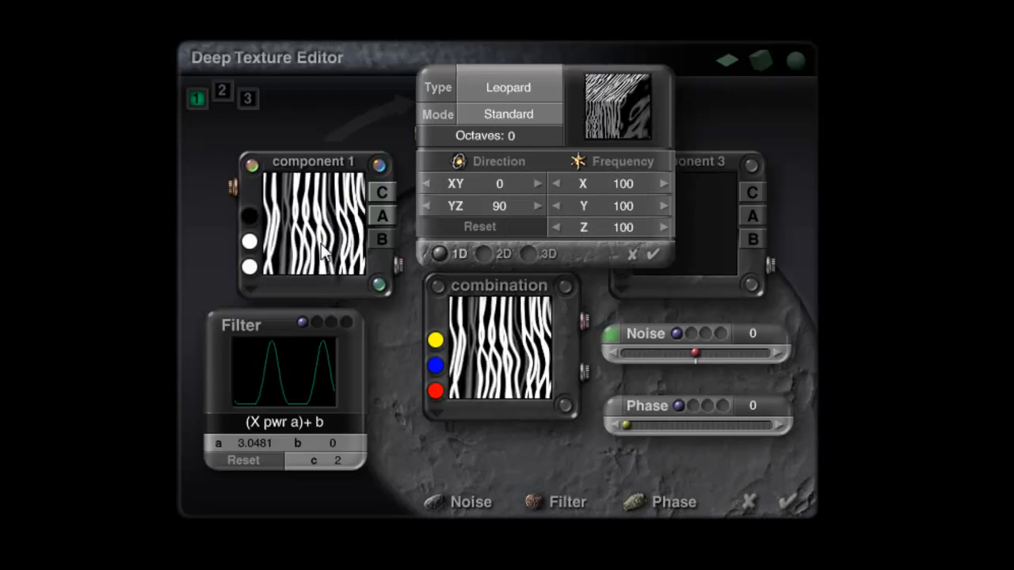
- Make component 1's Leopard noise 2D, apply the texture and material, and render the area around the sphere
{"action": "left_click", "coordinate": [480, 255]}
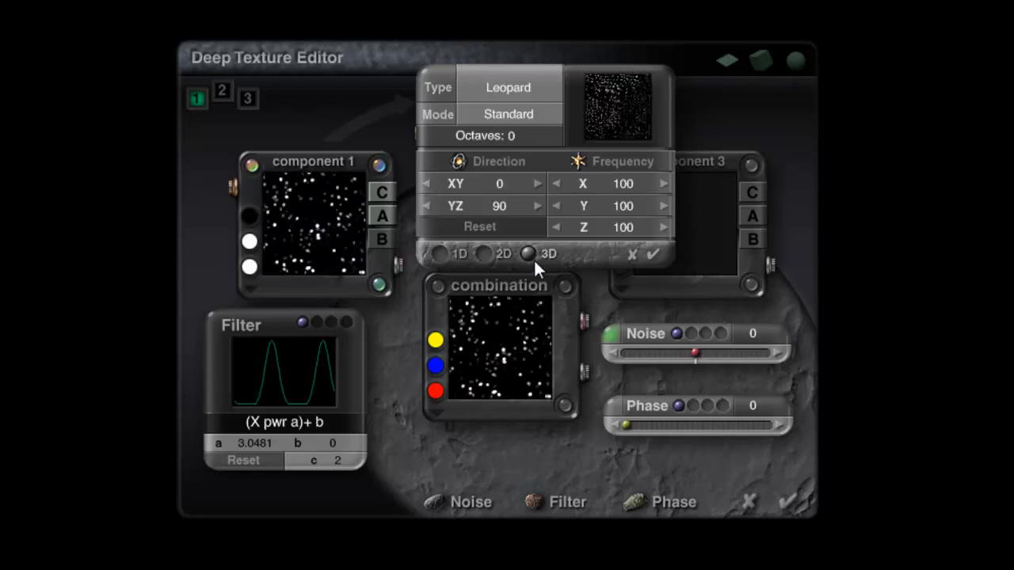
{"action": "left_click", "coordinate": [484, 254]}
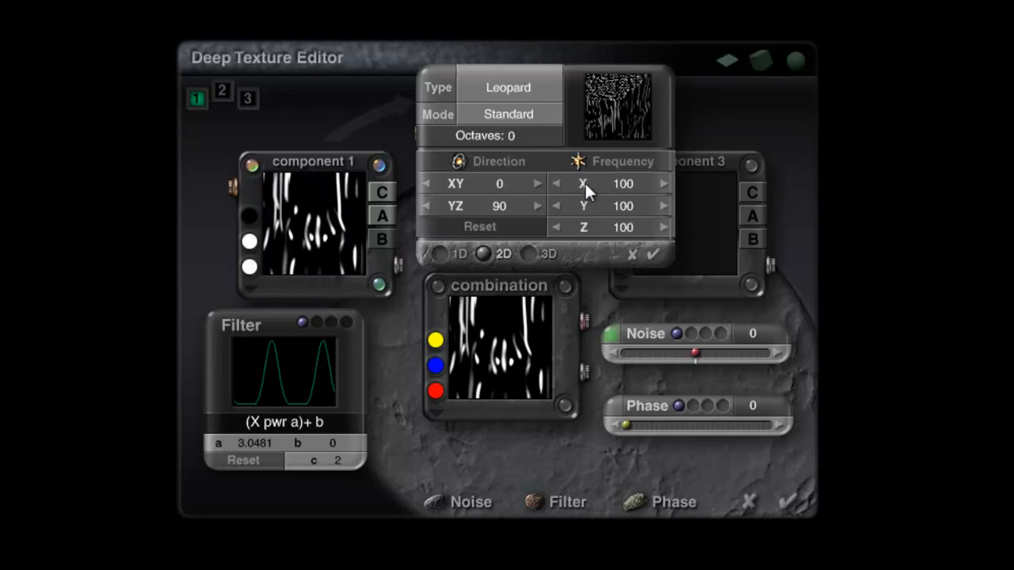
{"action": "left_click", "coordinate": [653, 254]}
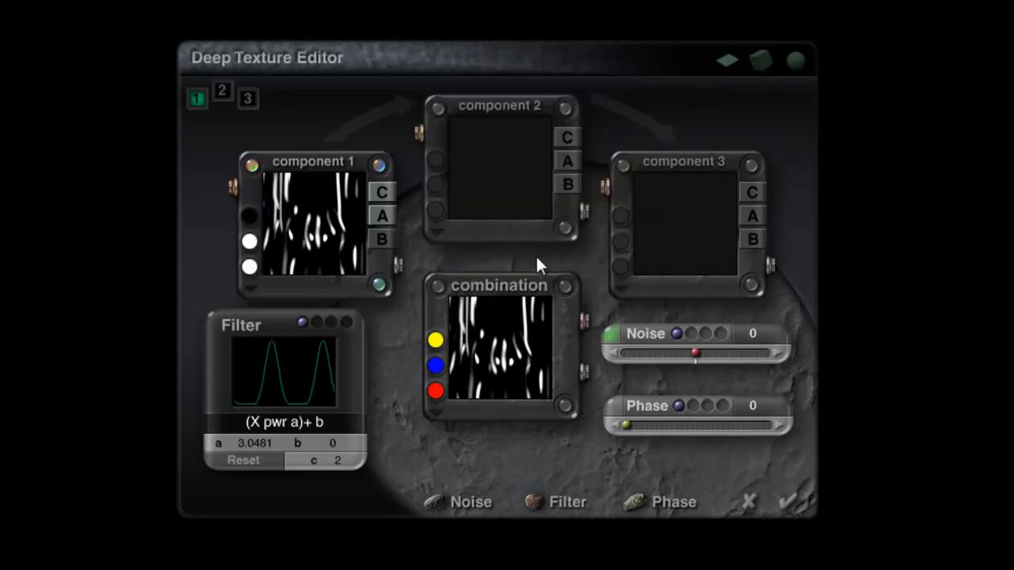
{"action": "left_click", "coordinate": [789, 501]}
{"action": "left_click", "coordinate": [796, 519]}
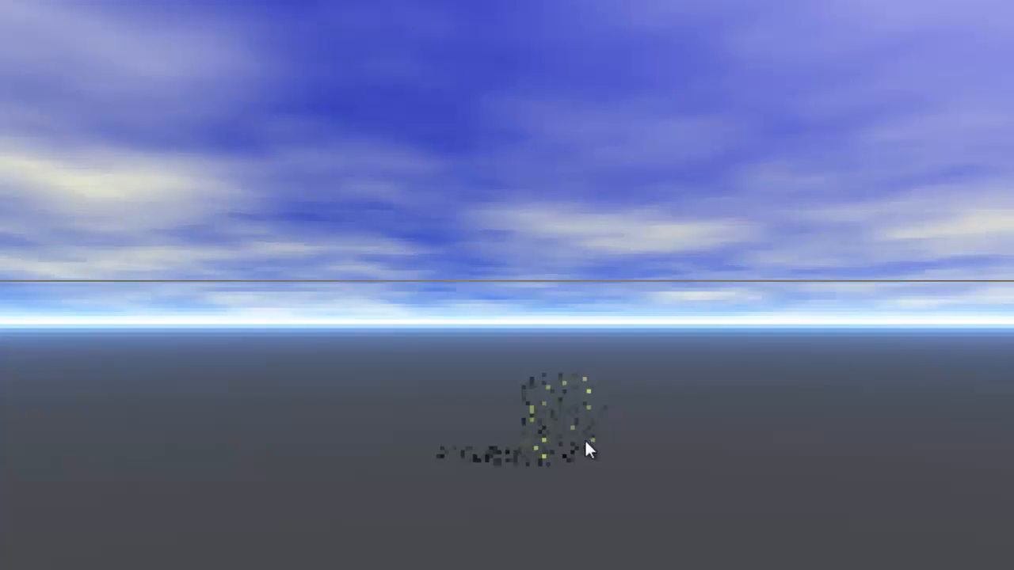
{"action": "left_click_drag", "start_coordinate": [621, 475], "coordinate": [480, 361]}
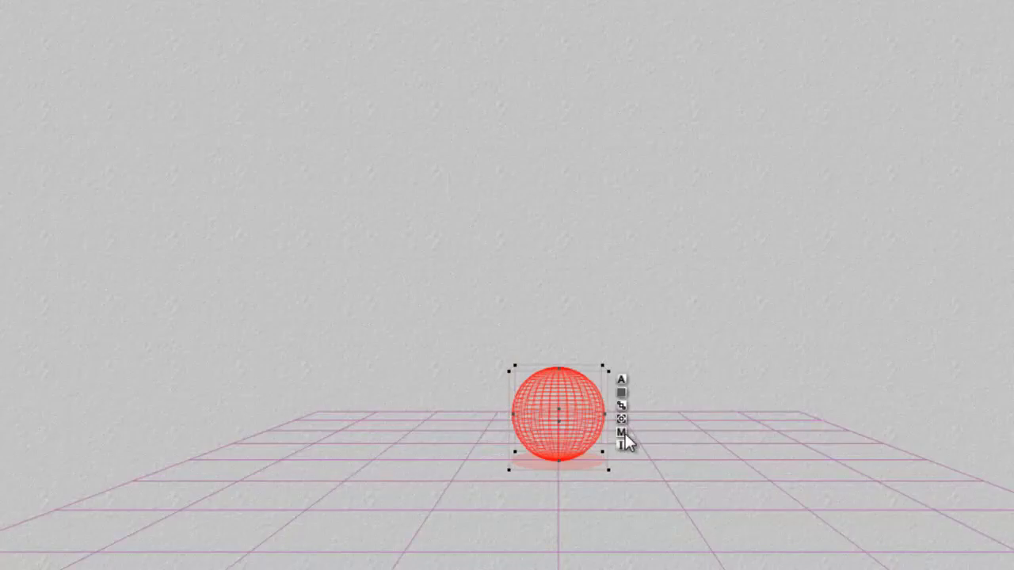
- Add the sphere's basic spots material to the +Minecraft category of the material library and return to the scene
{"action": "left_click", "coordinate": [622, 433]}
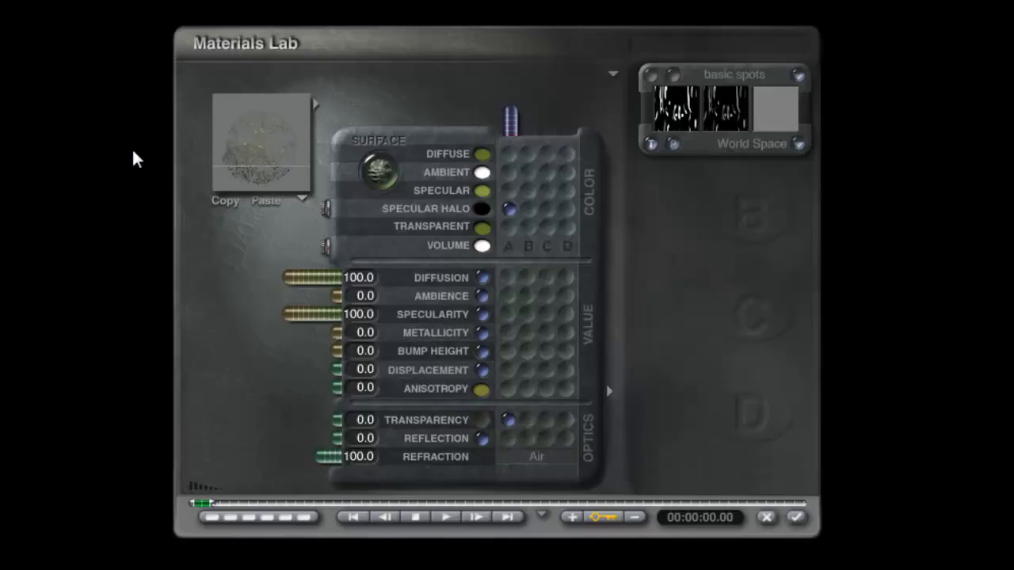
{"action": "left_click", "coordinate": [314, 103]}
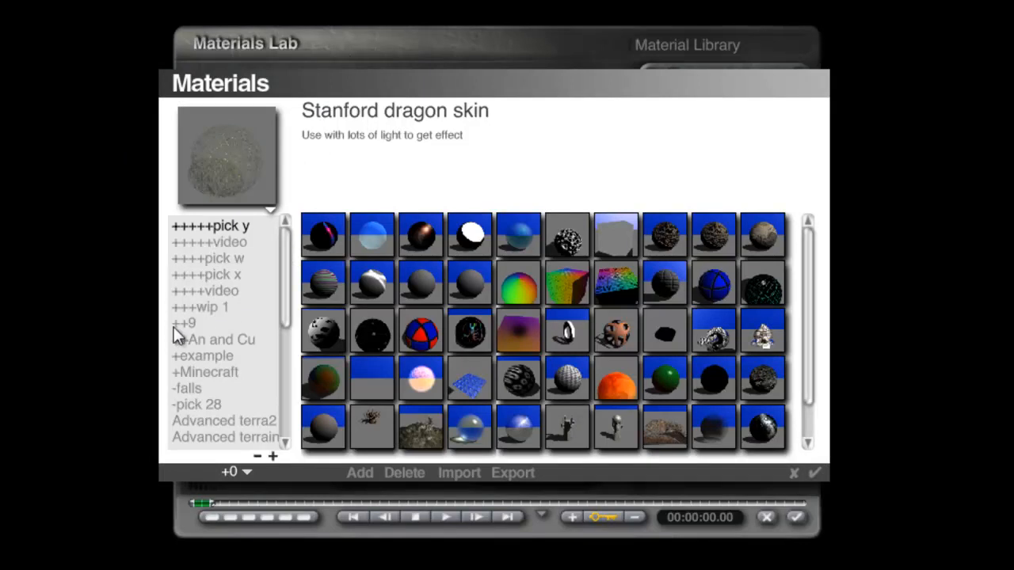
{"action": "left_click", "coordinate": [197, 316]}
{"action": "left_click", "coordinate": [196, 342]}
{"action": "left_click", "coordinate": [195, 358]}
{"action": "left_click", "coordinate": [191, 373]}
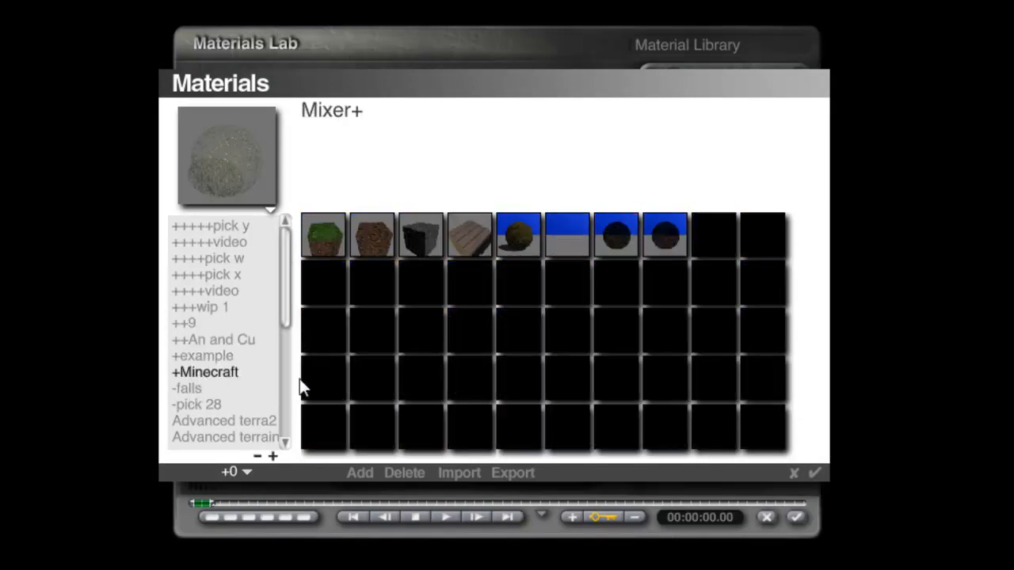
{"action": "left_click", "coordinate": [358, 472]}
{"action": "left_click", "coordinate": [650, 354]}
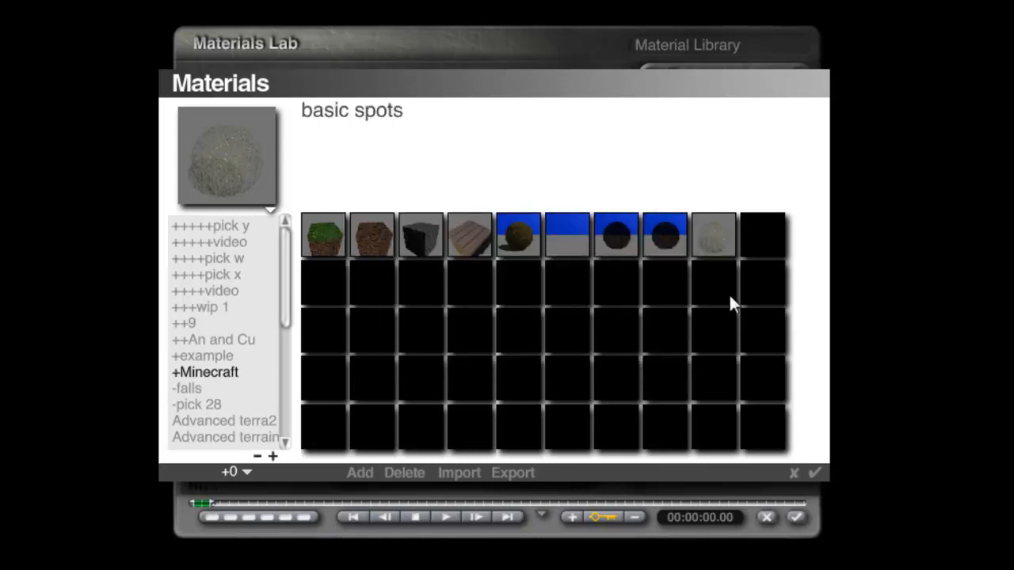
{"action": "left_click", "coordinate": [817, 474]}
{"action": "left_click", "coordinate": [798, 517]}
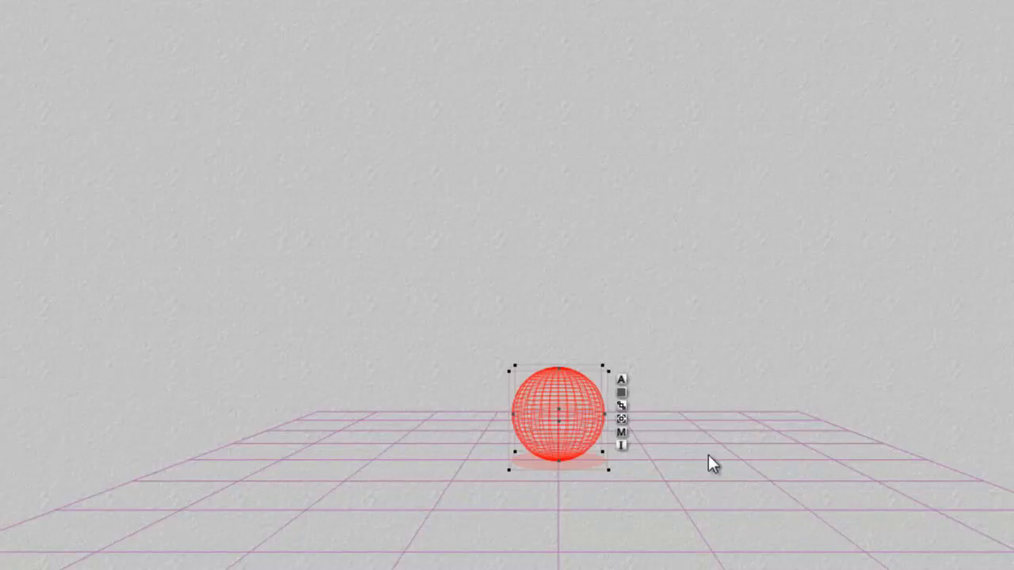
{"action": "key", "text": "Escape"}
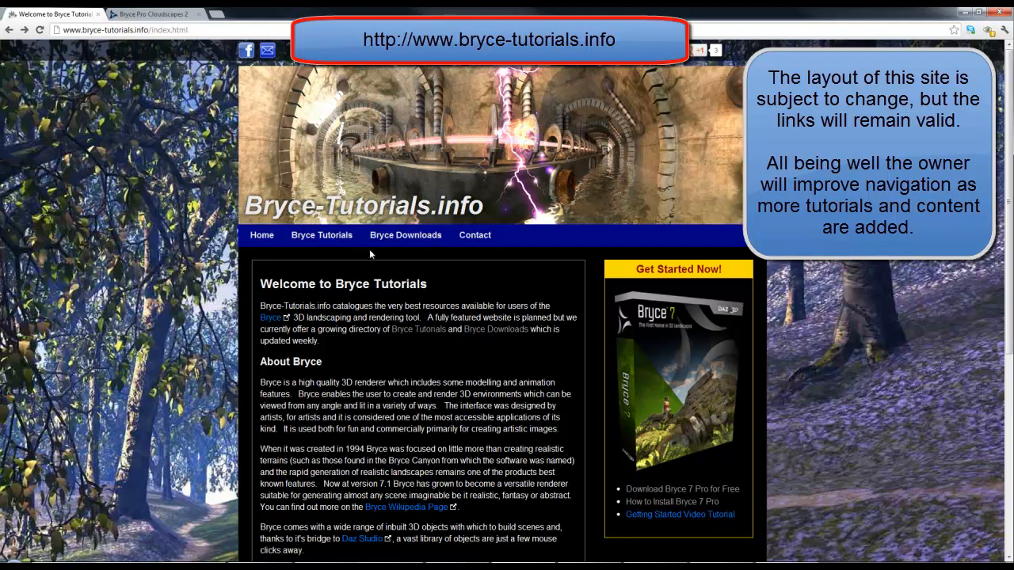
- Switch to the browser and browse the Bryce Downloads page of bryce-tutorials.info for a Bryce Pro product
{"action": "left_click", "coordinate": [395, 238]}
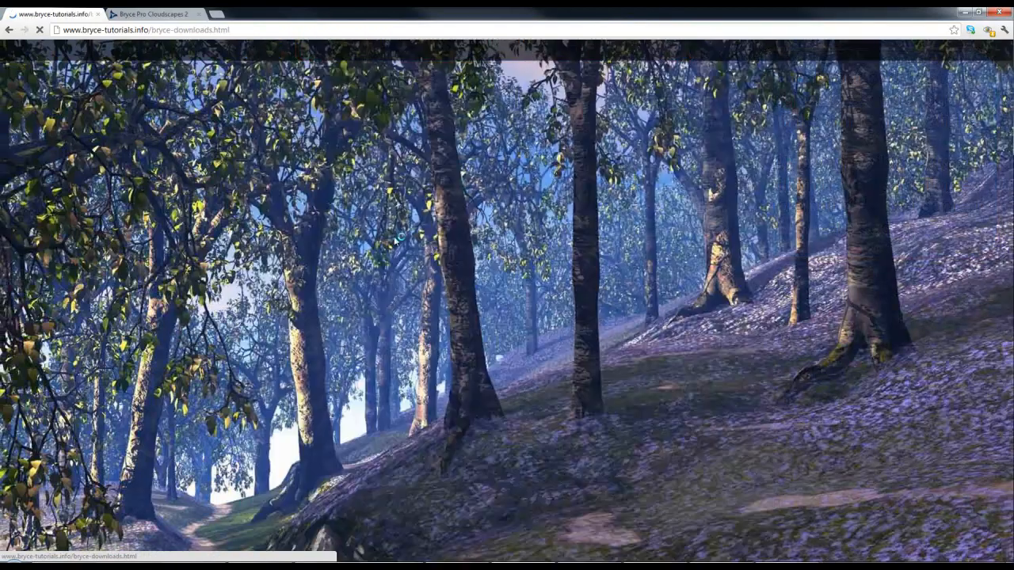
{"action": "scroll", "coordinate": [364, 317], "scroll_direction": "down", "scroll_amount": 11}
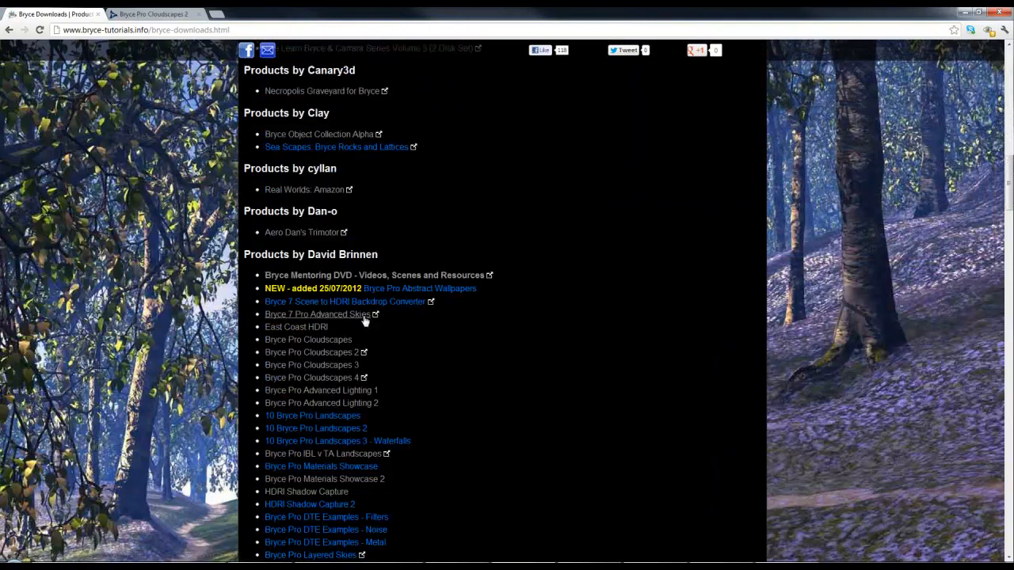
{"action": "scroll", "coordinate": [364, 319], "scroll_direction": "down", "scroll_amount": 1}
{"action": "left_click", "coordinate": [331, 309]}
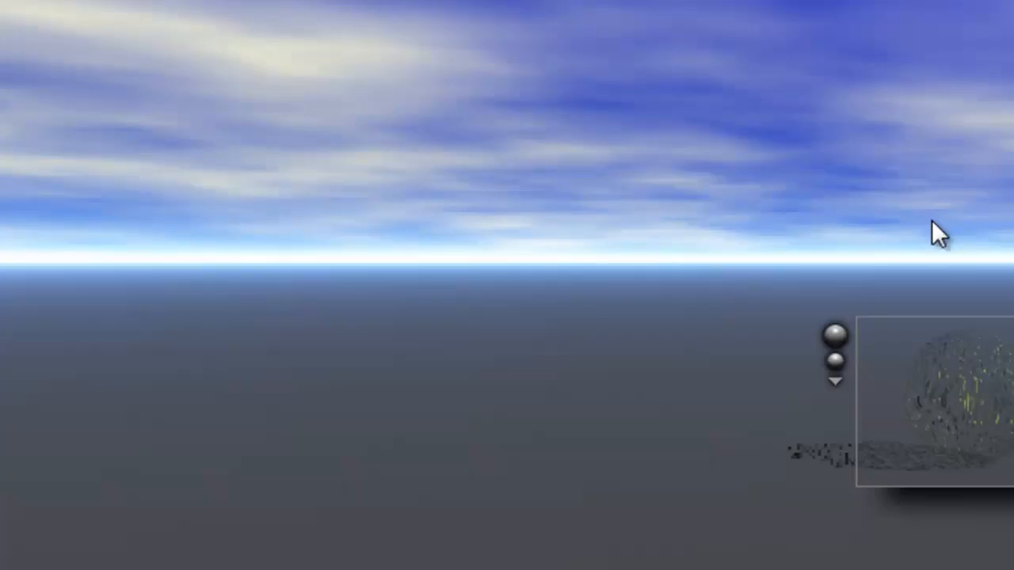
- Switch back to Bryce and leave the sphere scene without saving to load the landscape scene B7_0_1_26_ p2_s8_v1
{"action": "key", "text": "ctrl+n"}
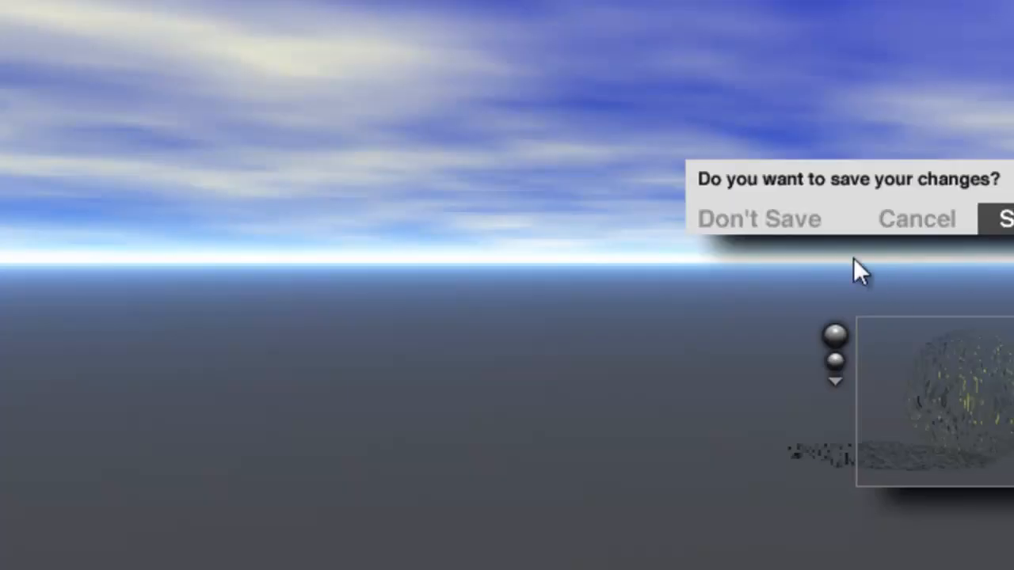
{"action": "left_click", "coordinate": [802, 228]}
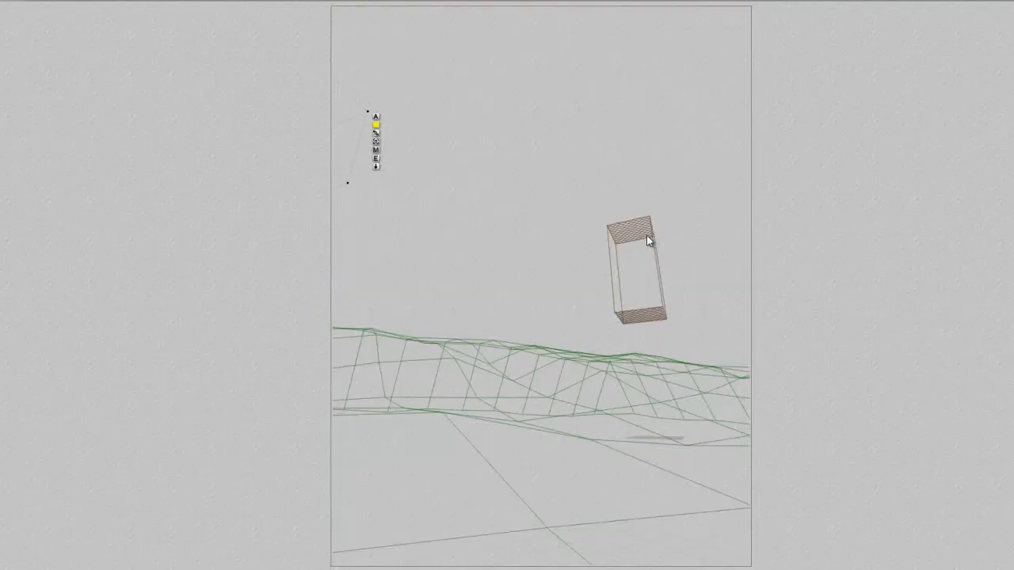
- Hide the volumetric cloud slab through its object attributes
{"action": "left_click", "coordinate": [646, 236]}
{"action": "left_click", "coordinate": [675, 325]}
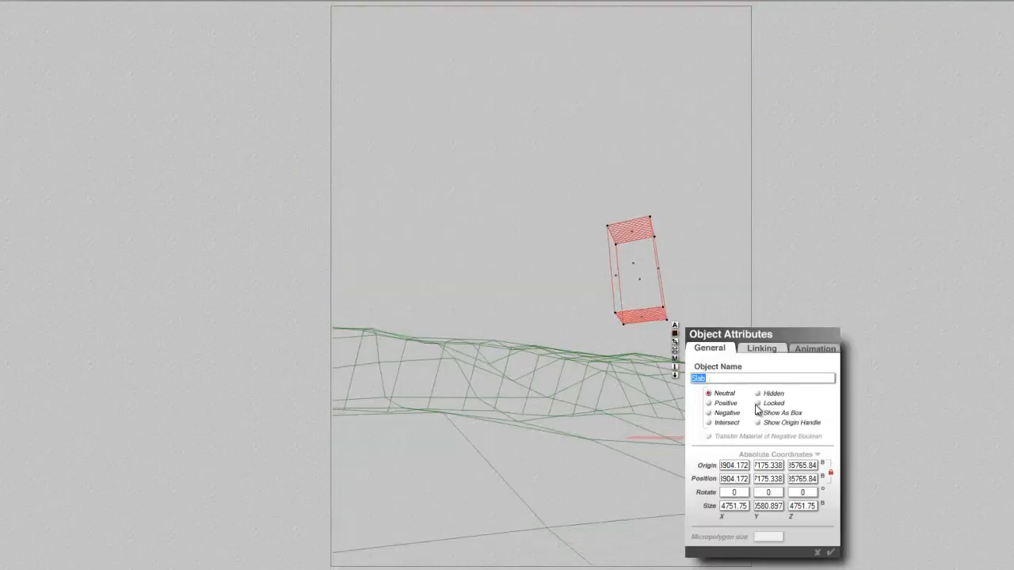
{"action": "left_click", "coordinate": [761, 395]}
{"action": "left_click", "coordinate": [831, 553]}
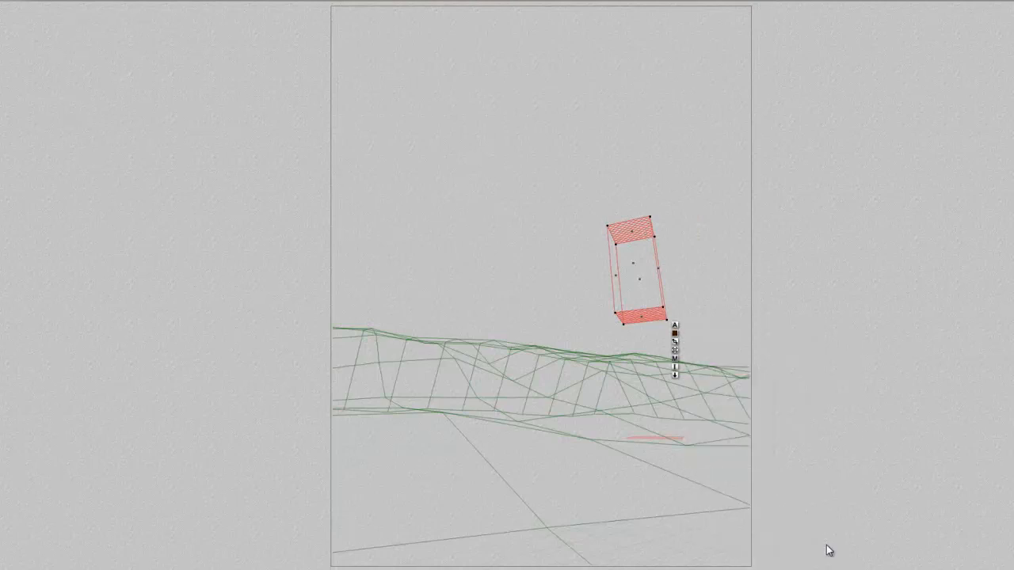
- Select the False sun and Fill Light families in turn and hide their lights
{"action": "left_click", "coordinate": [406, 474]}
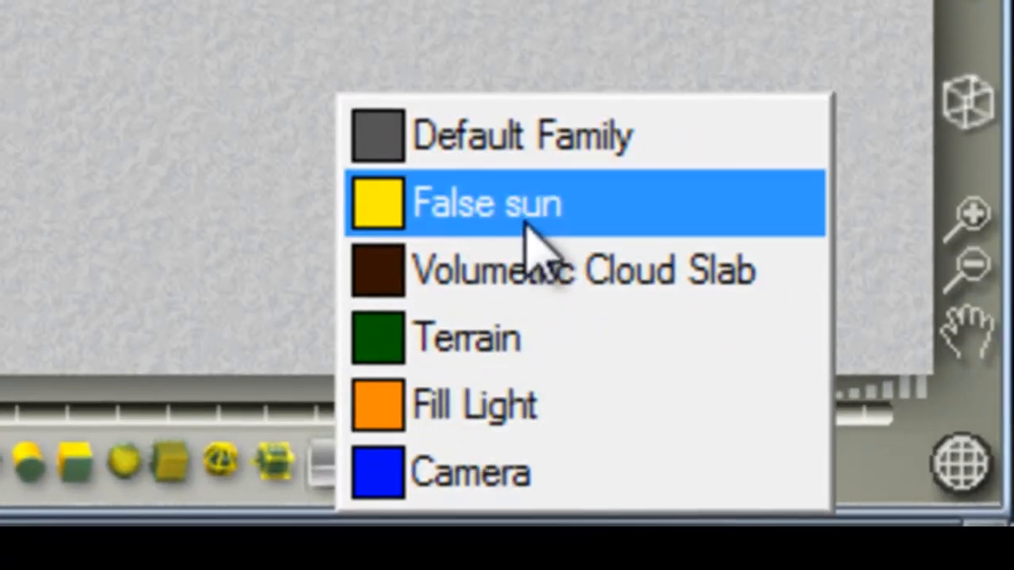
{"action": "left_click", "coordinate": [519, 218]}
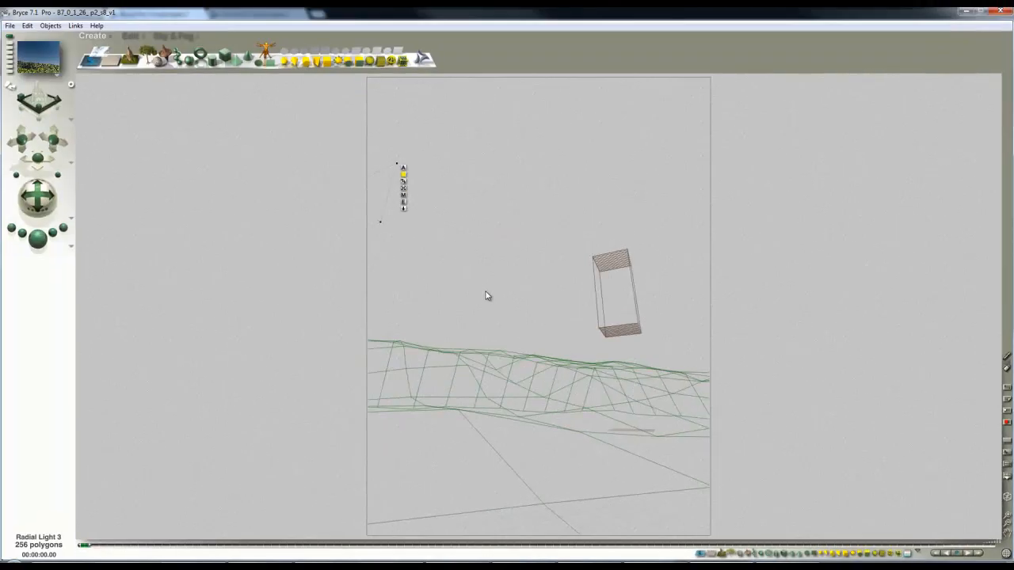
{"action": "left_click", "coordinate": [476, 282]}
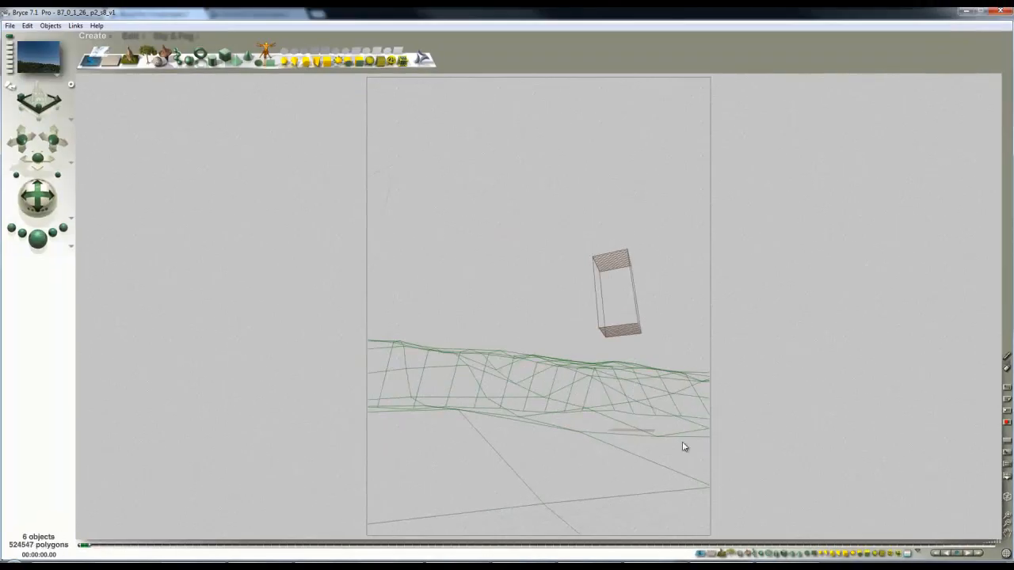
{"action": "left_click", "coordinate": [917, 551]}
{"action": "left_click", "coordinate": [927, 545]}
{"action": "left_click", "coordinate": [627, 339]}
- Re-enable the sun light in the Sky Lab and set the sun's diffuse intensity to 200
{"action": "left_click", "coordinate": [173, 37]}
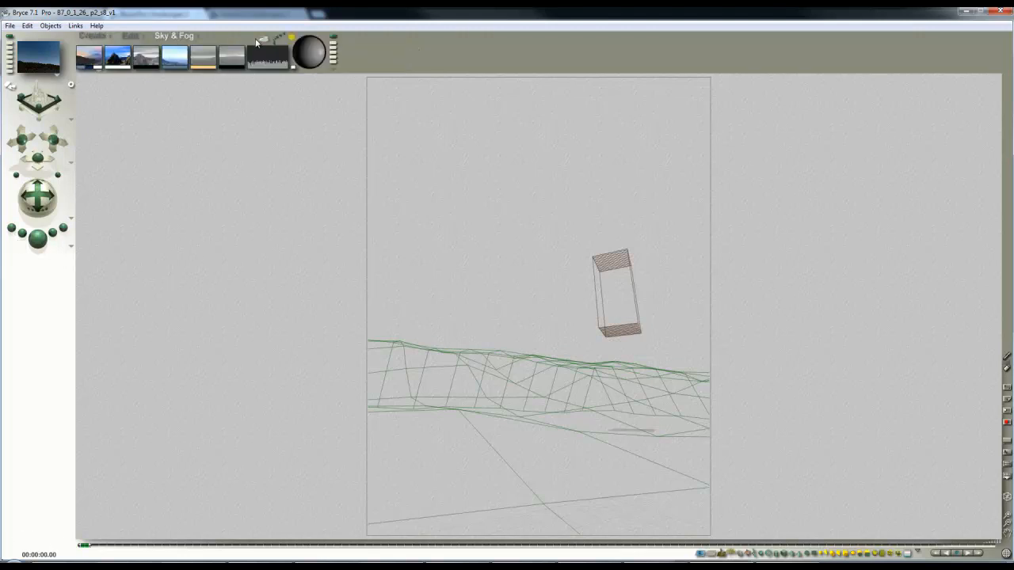
{"action": "left_click", "coordinate": [305, 50]}
{"action": "left_click", "coordinate": [667, 142]}
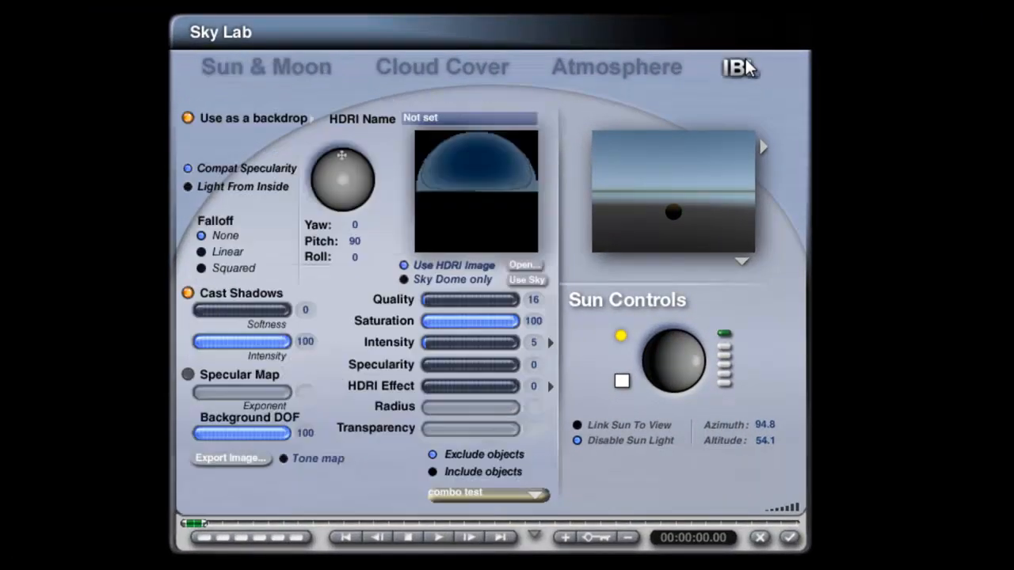
{"action": "left_click", "coordinate": [301, 71]}
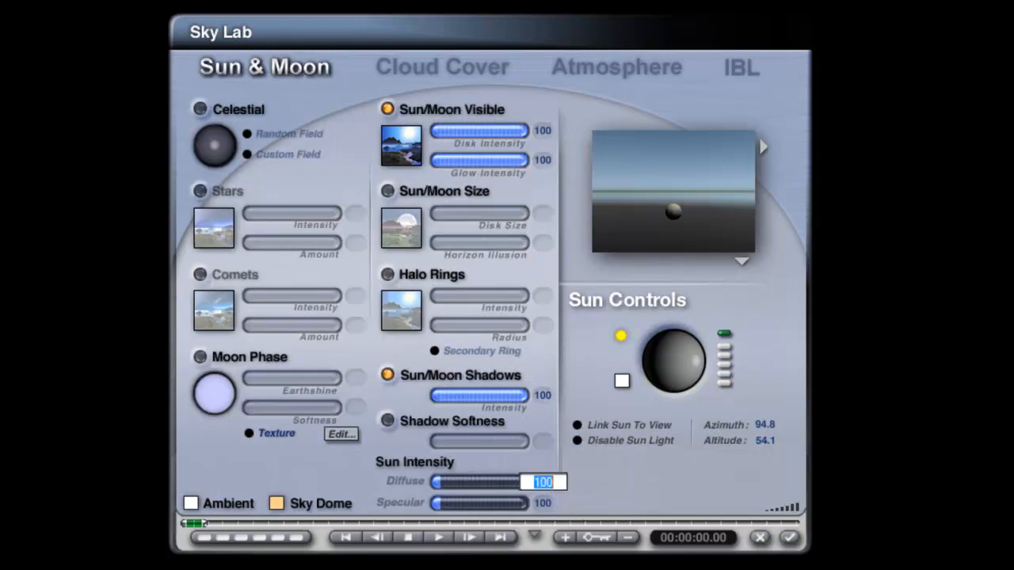
{"action": "type", "text": "200"}
{"action": "key", "text": "Return"}
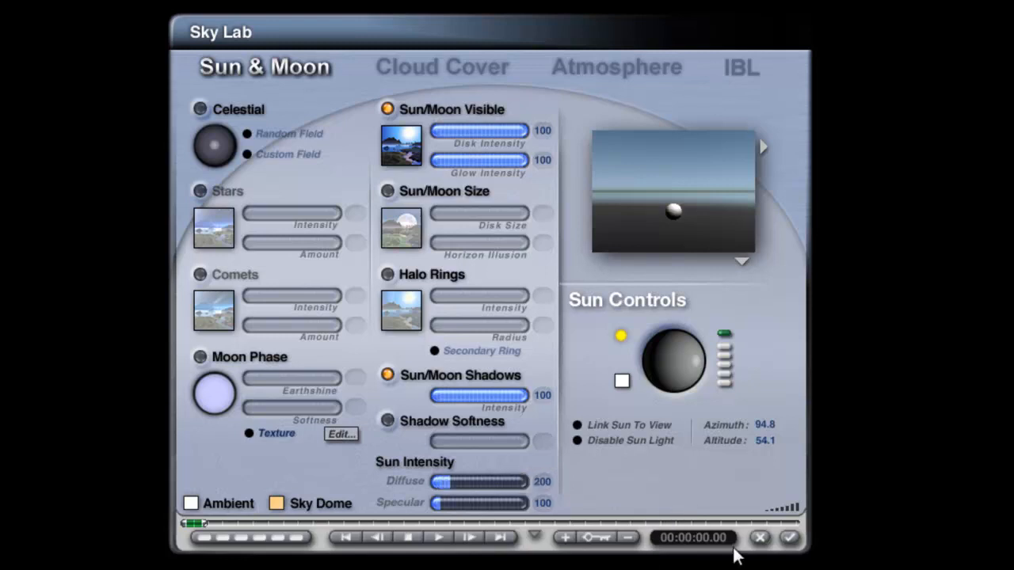
{"action": "left_click", "coordinate": [789, 538]}
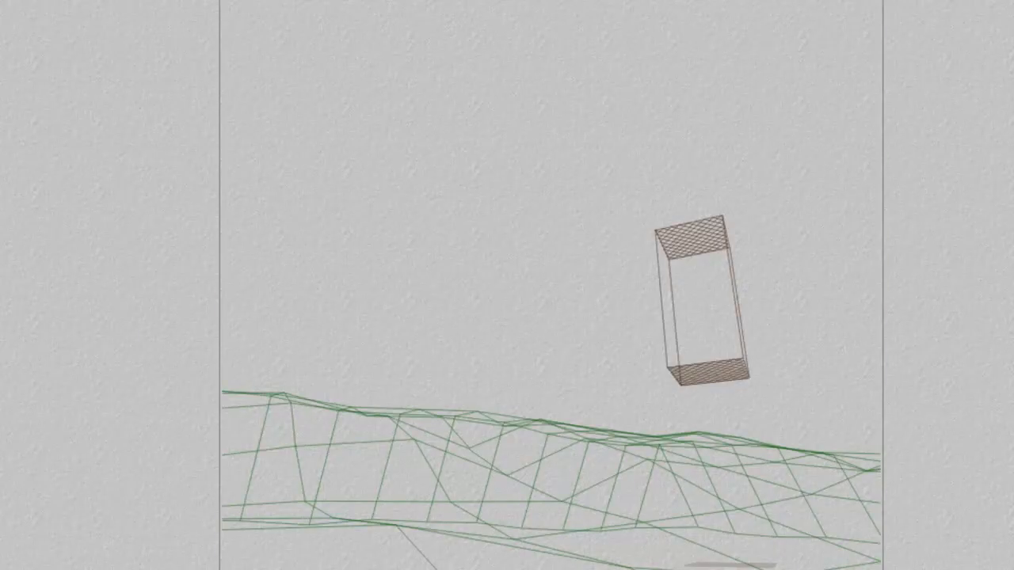
- Render the landscape and re-render a small area of the distant hillside to examine the terrain's surface
{"action": "key", "text": "ctrl+r"}
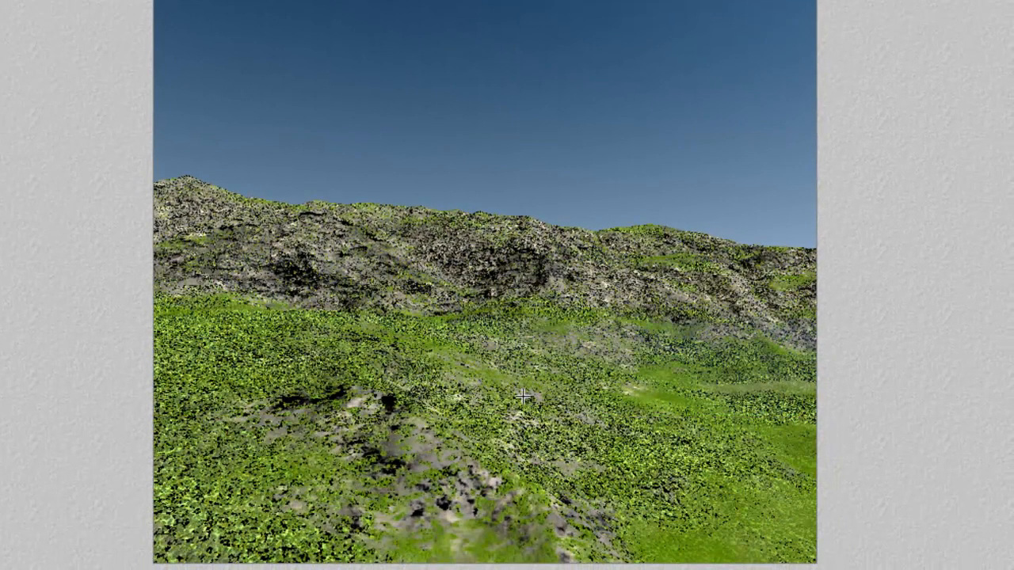
{"action": "left_click_drag", "start_coordinate": [447, 321], "coordinate": [320, 222]}
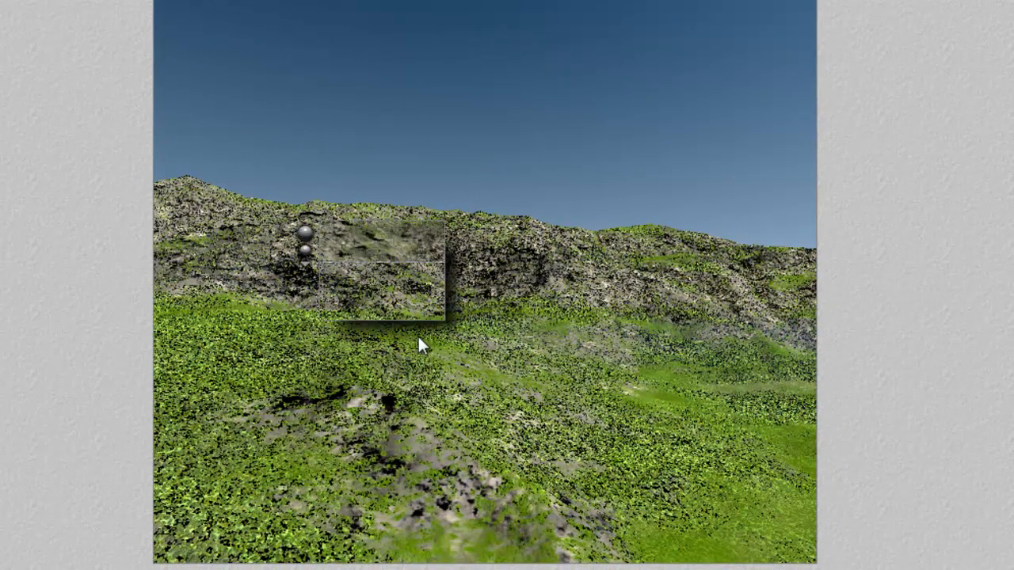
{"action": "key", "text": "Escape"}
- Select Terrain 1, open its material, and switch the bump mode to Enchanced bump
{"action": "right_click", "coordinate": [651, 280]}
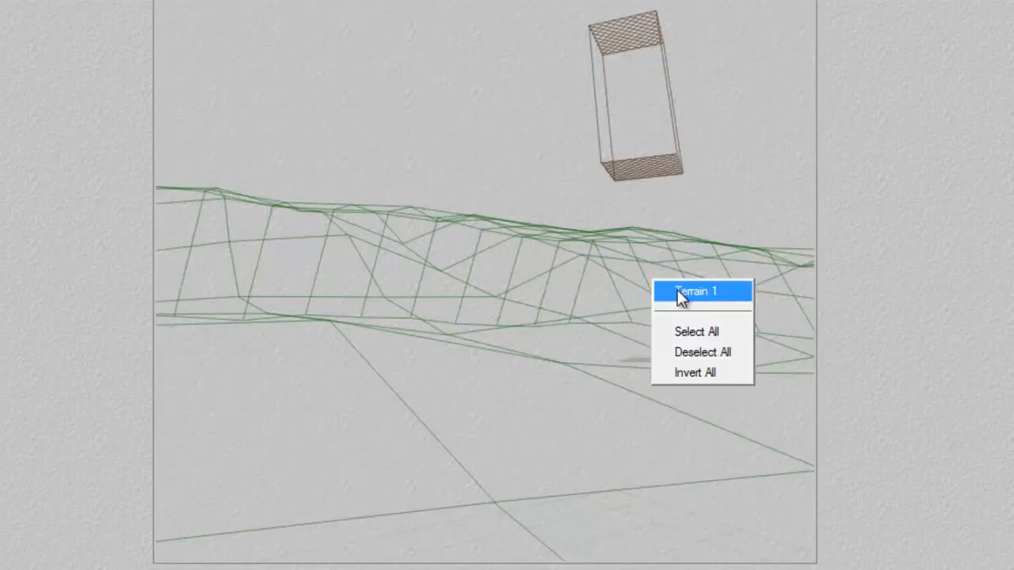
{"action": "left_click", "coordinate": [679, 291]}
{"action": "left_click", "coordinate": [803, 494]}
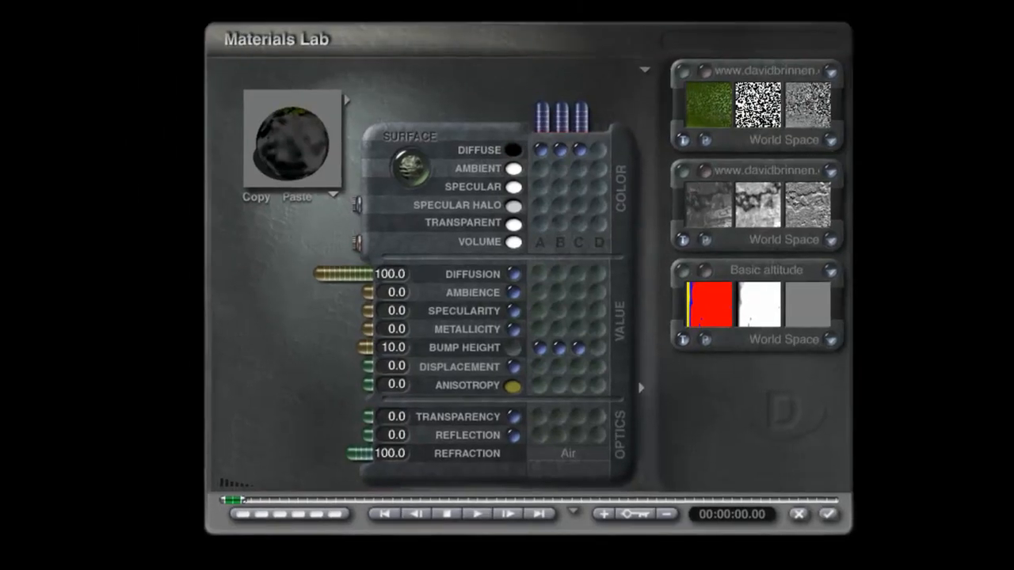
{"action": "left_click", "coordinate": [645, 71]}
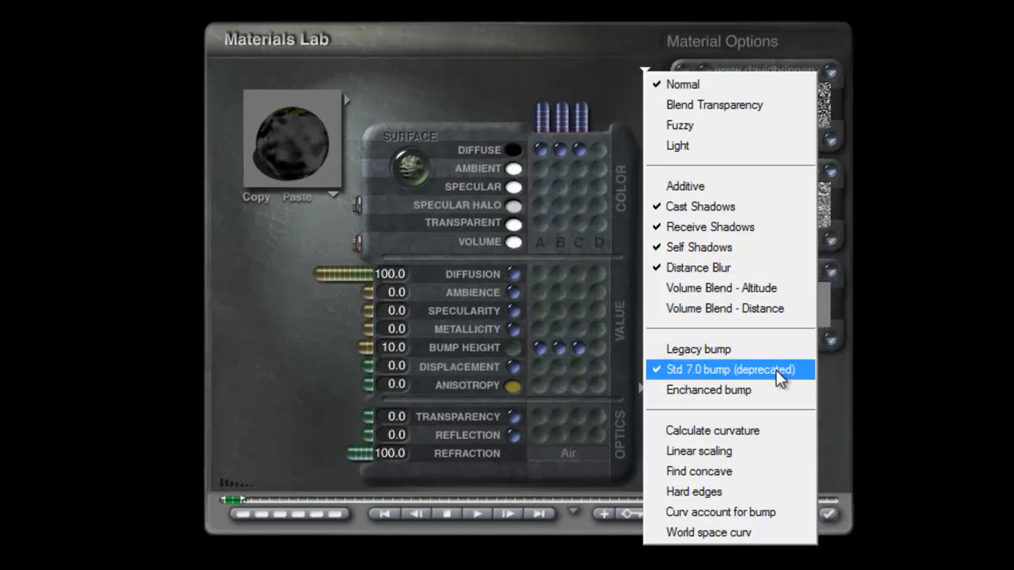
{"action": "left_click", "coordinate": [715, 391]}
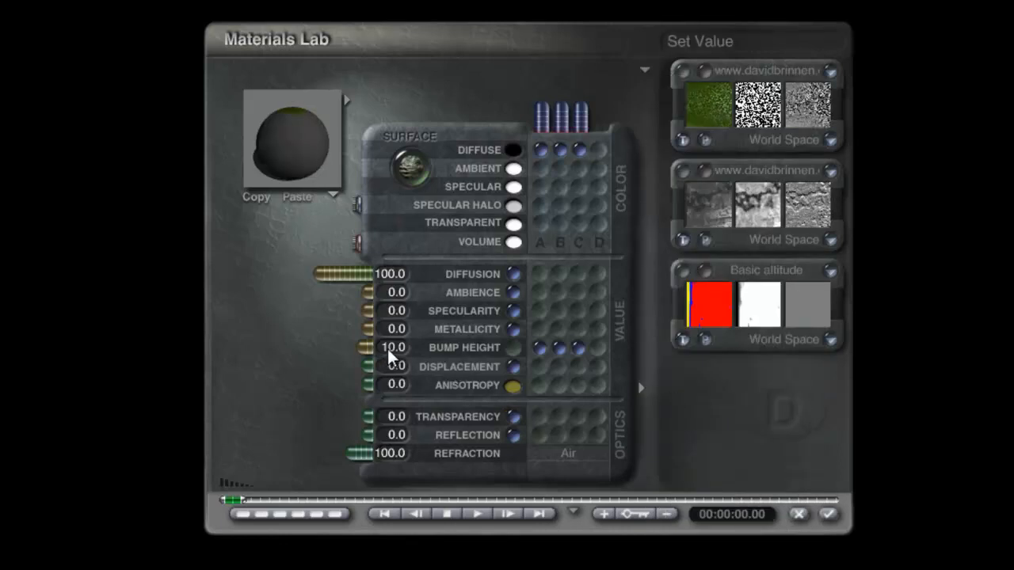
- Rotate the material preview and set the terrain material's bump height to 50
{"action": "left_click_drag", "start_coordinate": [311, 164], "coordinate": [305, 184]}
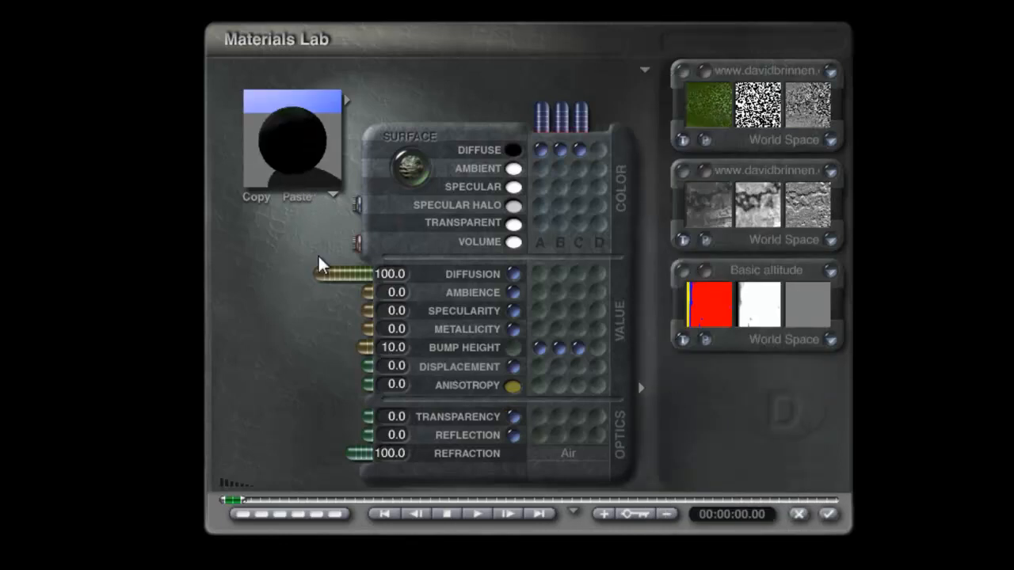
{"action": "type", "text": "50"}
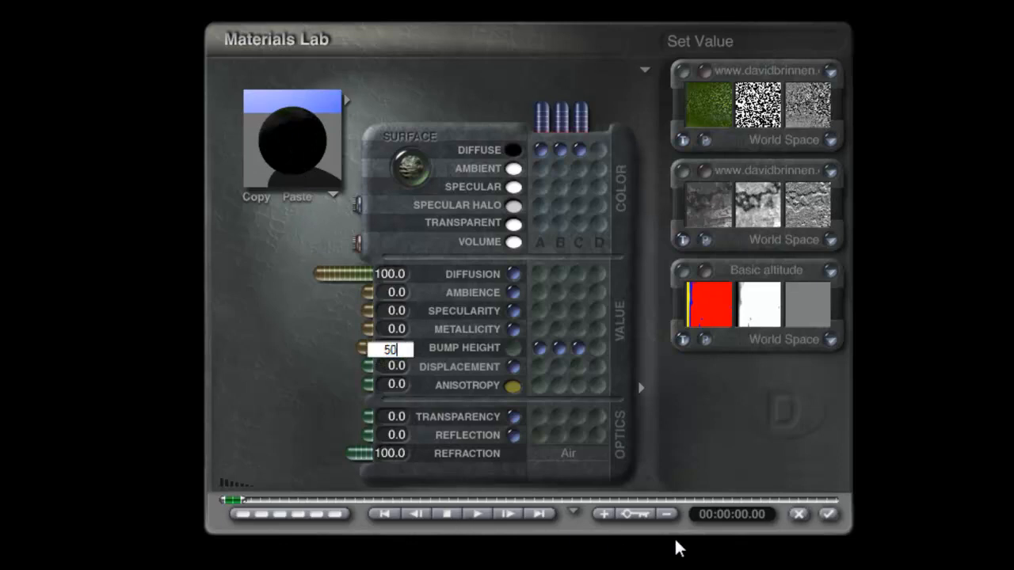
{"action": "key", "text": "Return"}
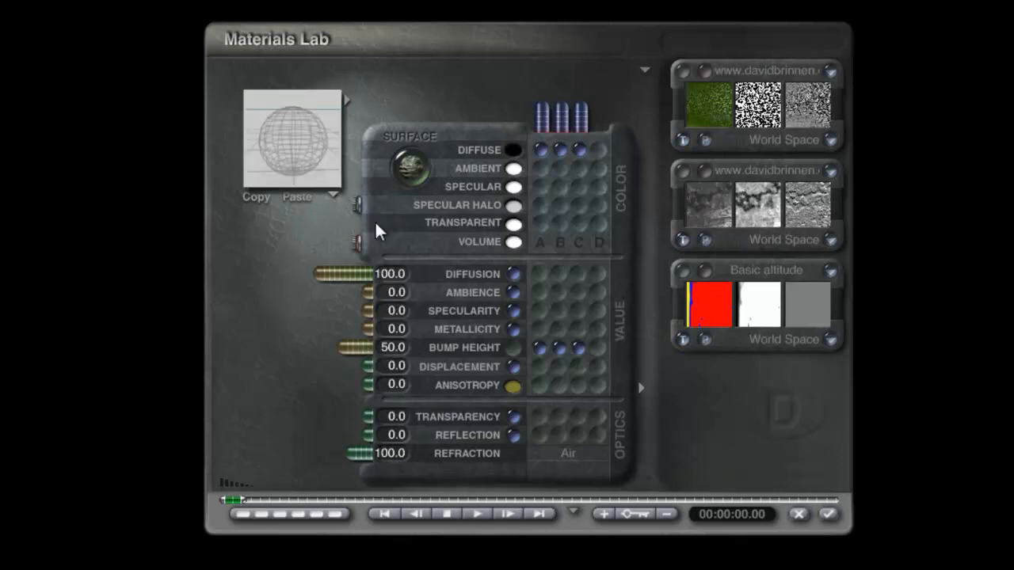
- Accept the terrain material changes and render the landscape to check the bumped surface
{"action": "left_click", "coordinate": [828, 514]}
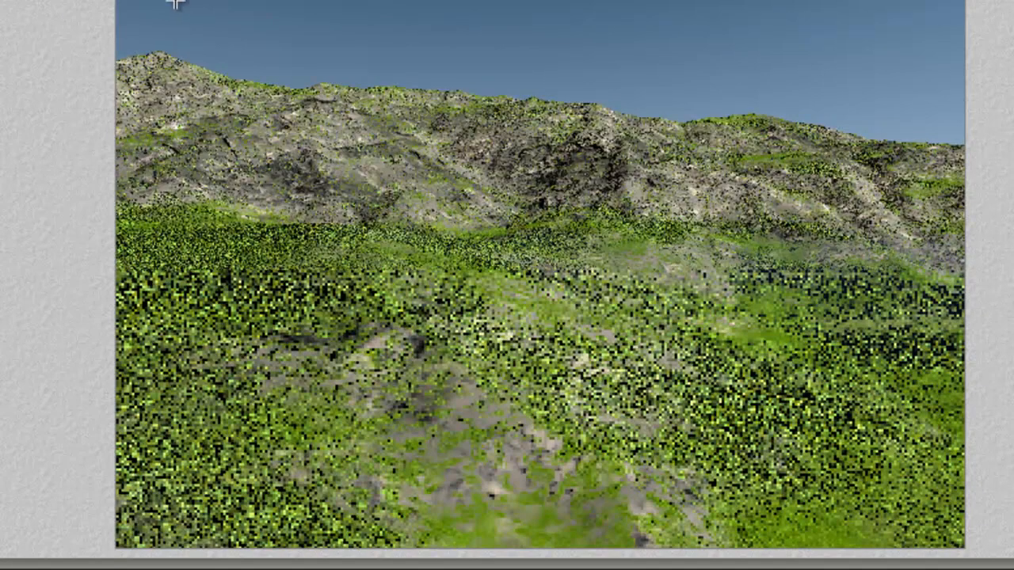
{"action": "key", "text": "Escape"}
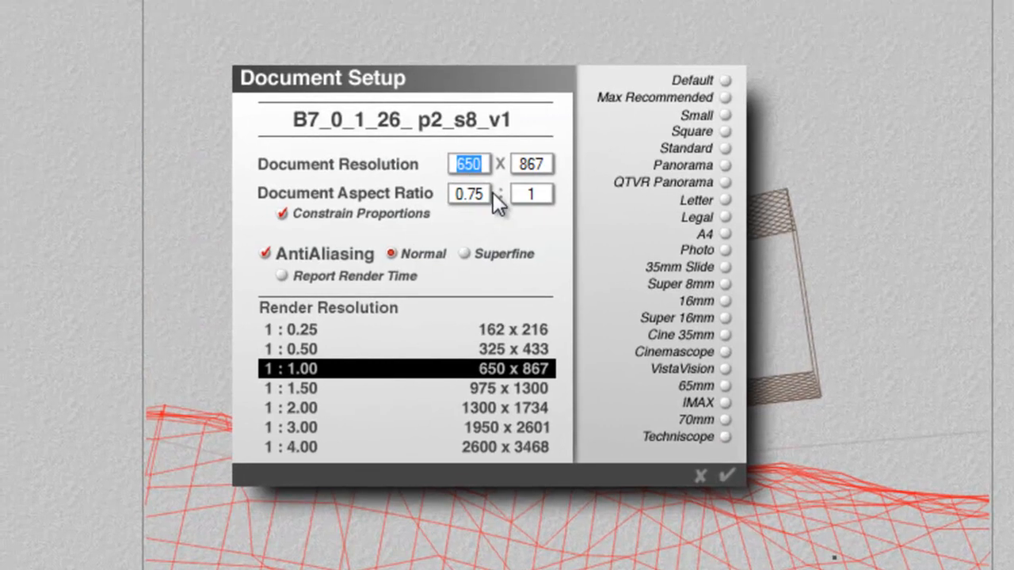
- Set the document's aspect ratio to 16:9 and its resolution to 1511 x 850
{"action": "left_click", "coordinate": [482, 197]}
{"action": "type", "text": "1"}
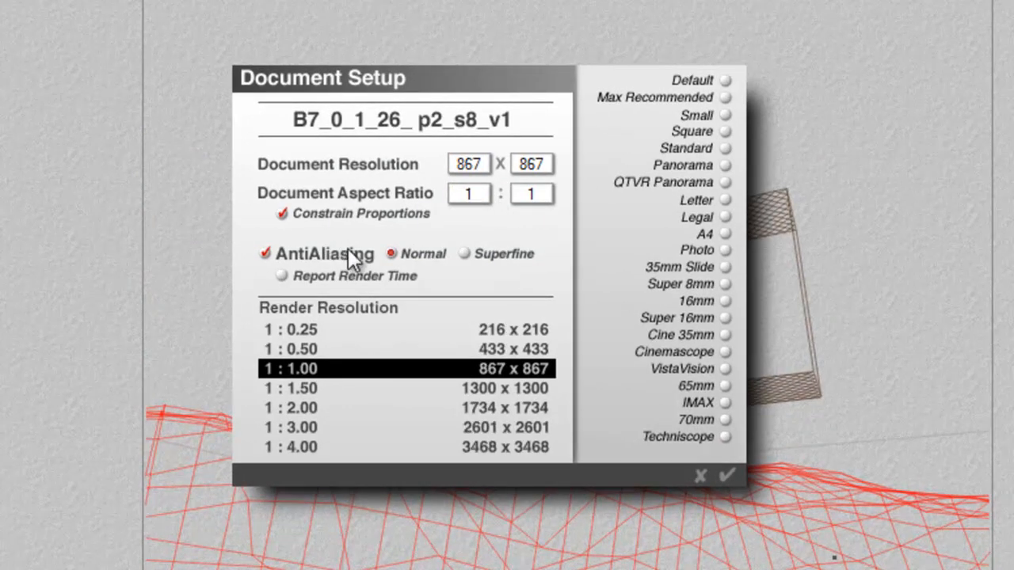
{"action": "type", "text": "916"}
{"action": "type", "text": "9"}
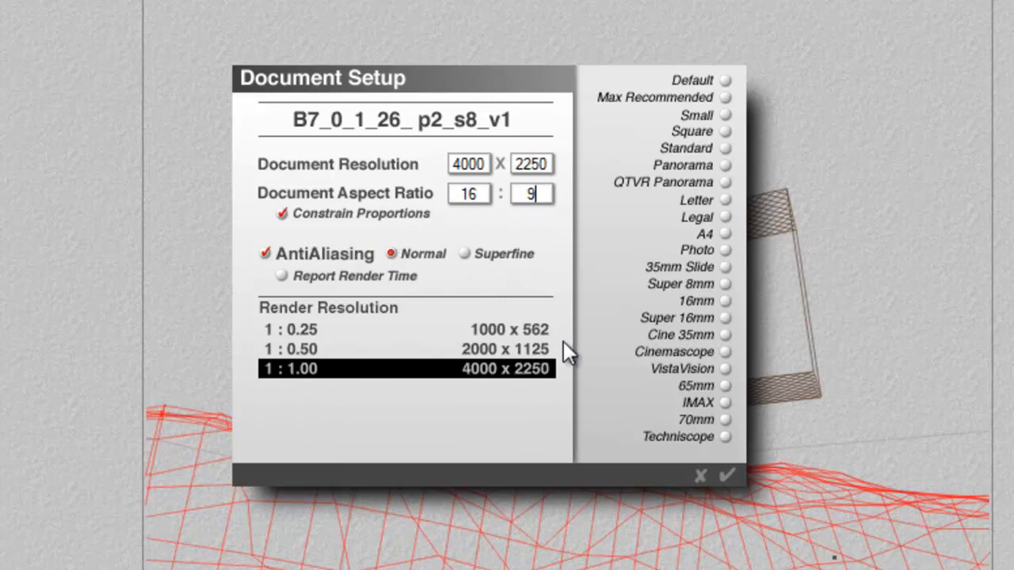
{"action": "double_click", "coordinate": [544, 163]}
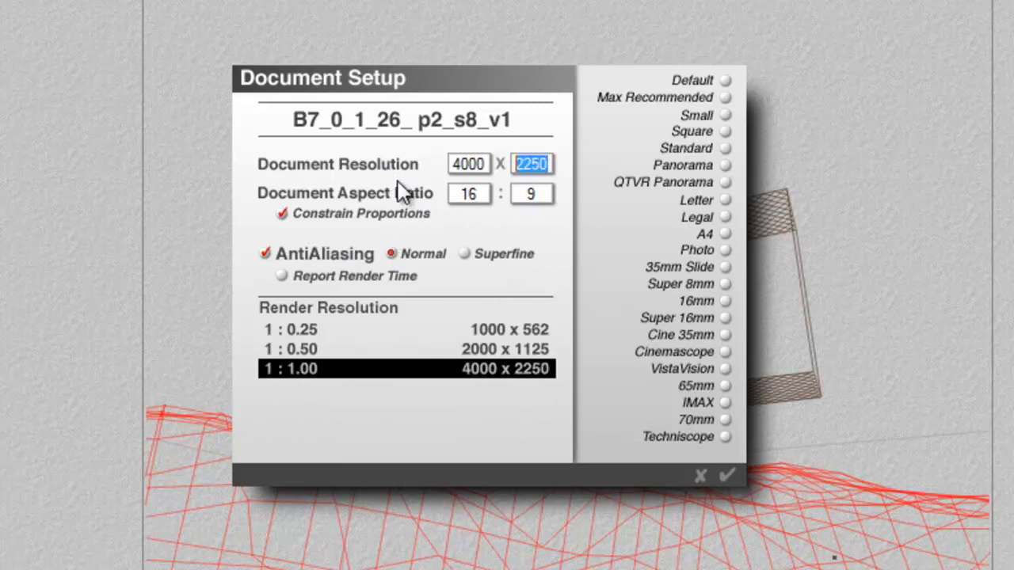
{"action": "type", "text": "850"}
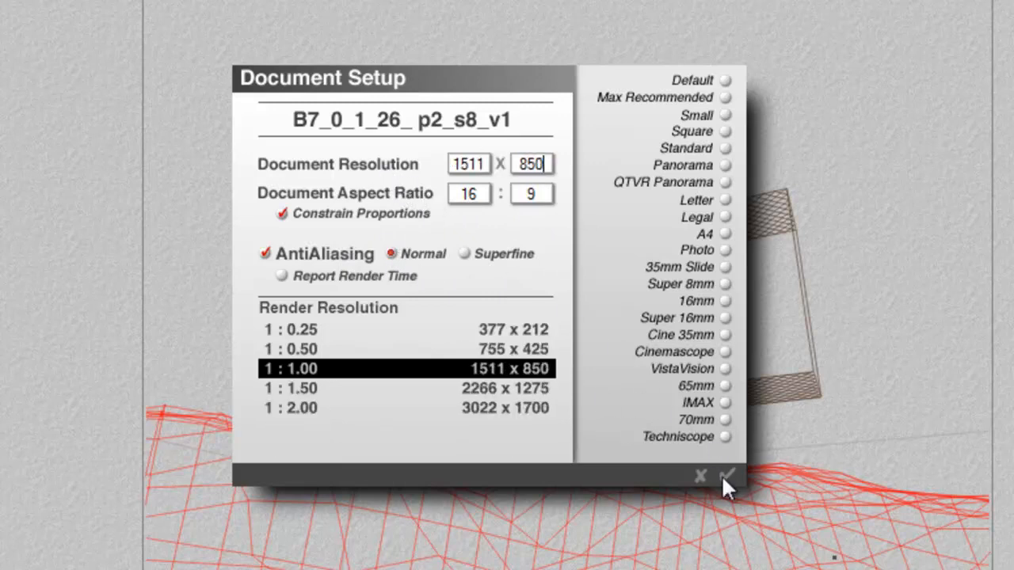
{"action": "left_click", "coordinate": [733, 478]}
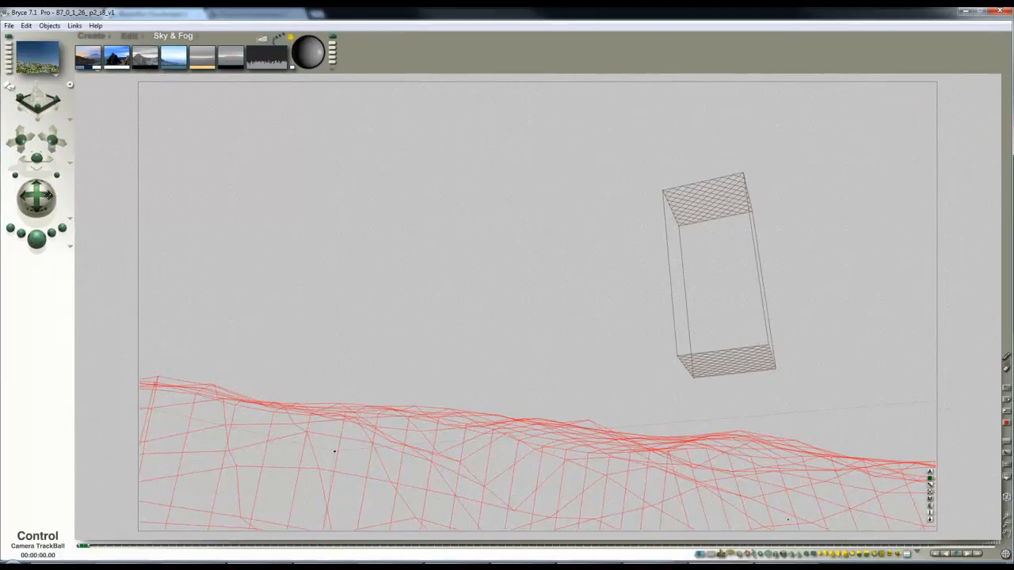
- Reposition and turn the camera to look across the valley towards the hills, and render the wide view
{"action": "left_click_drag", "start_coordinate": [48, 195], "coordinate": [47, 193]}
{"action": "left_click_drag", "start_coordinate": [62, 227], "coordinate": [74, 217]}
{"action": "left_click_drag", "start_coordinate": [40, 161], "coordinate": [125, 163]}
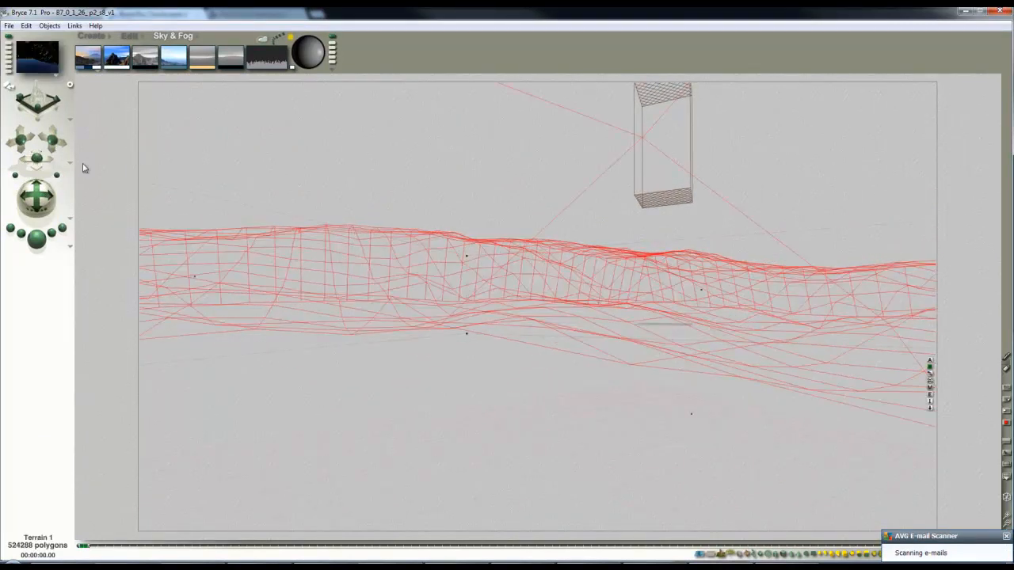
{"action": "left_click_drag", "start_coordinate": [54, 147], "coordinate": [74, 135]}
{"action": "left_click_drag", "start_coordinate": [34, 196], "coordinate": [31, 197]}
{"action": "left_click_drag", "start_coordinate": [52, 144], "coordinate": [52, 141]}
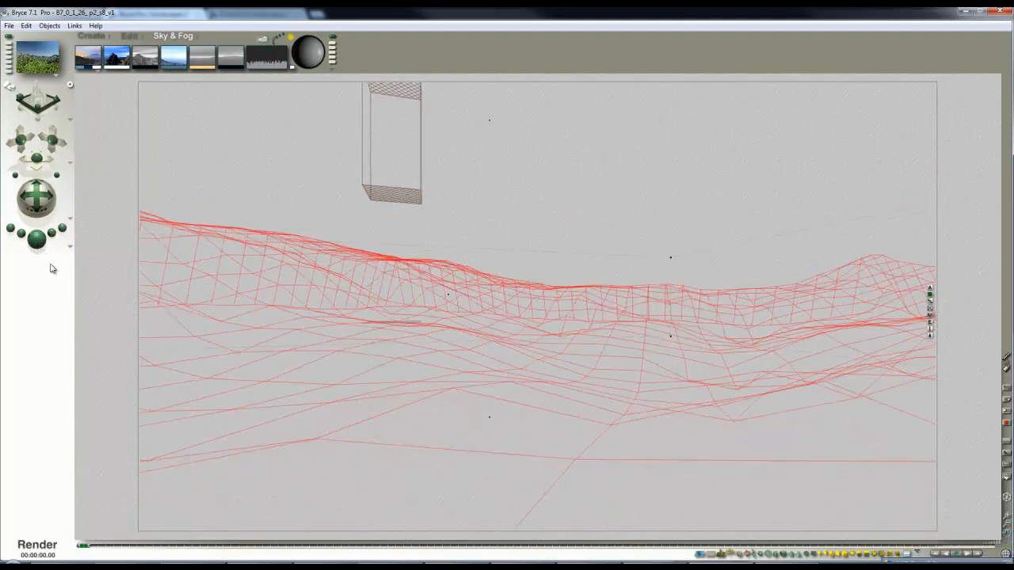
{"action": "left_click", "coordinate": [37, 238]}
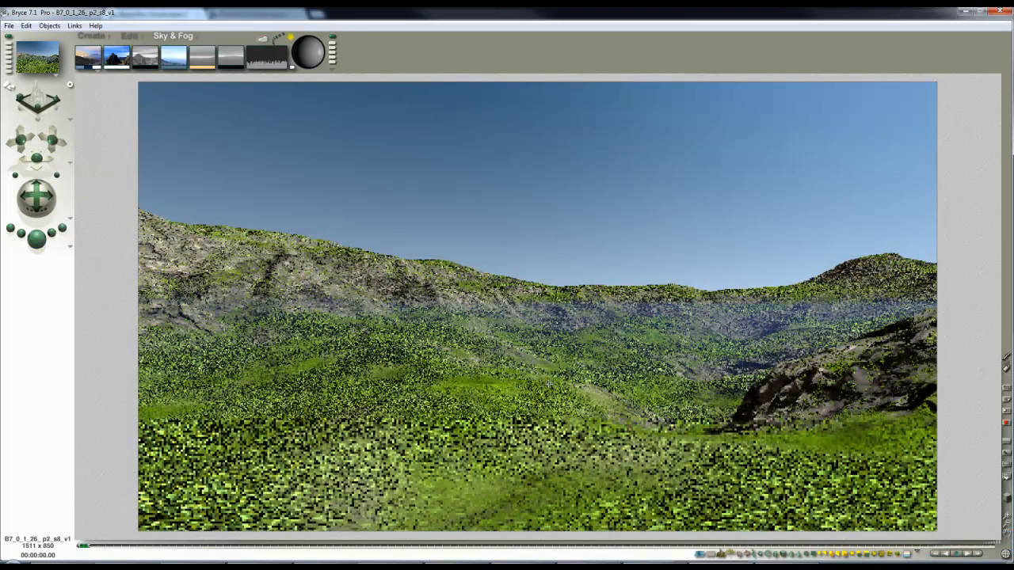
- Shift the camera so the dark rocky mound leaves the frame, and re-render the valley
{"action": "left_click", "coordinate": [293, 278]}
{"action": "mouse_move", "coordinate": [59, 152]}
{"action": "left_mouse_down"}
{"action": "mouse_move", "coordinate": [55, 141]}
{"action": "mouse_move", "coordinate": [36, 162]}
{"action": "mouse_move", "coordinate": [53, 141]}
{"action": "left_mouse_up"}
{"action": "left_click", "coordinate": [37, 238]}
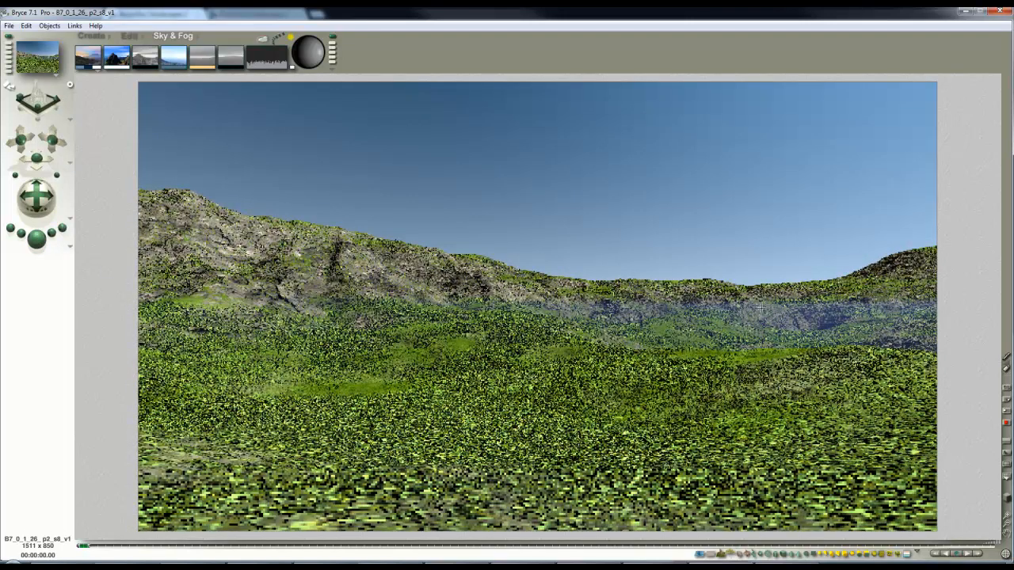
- Adjust the cloud height slightly and re-render the landscape to check the distant haze
{"action": "mouse_move", "coordinate": [201, 57]}
{"action": "left_mouse_down"}
{"action": "mouse_move", "coordinate": [215, 62]}
{"action": "mouse_move", "coordinate": [203, 55]}
{"action": "left_mouse_up"}
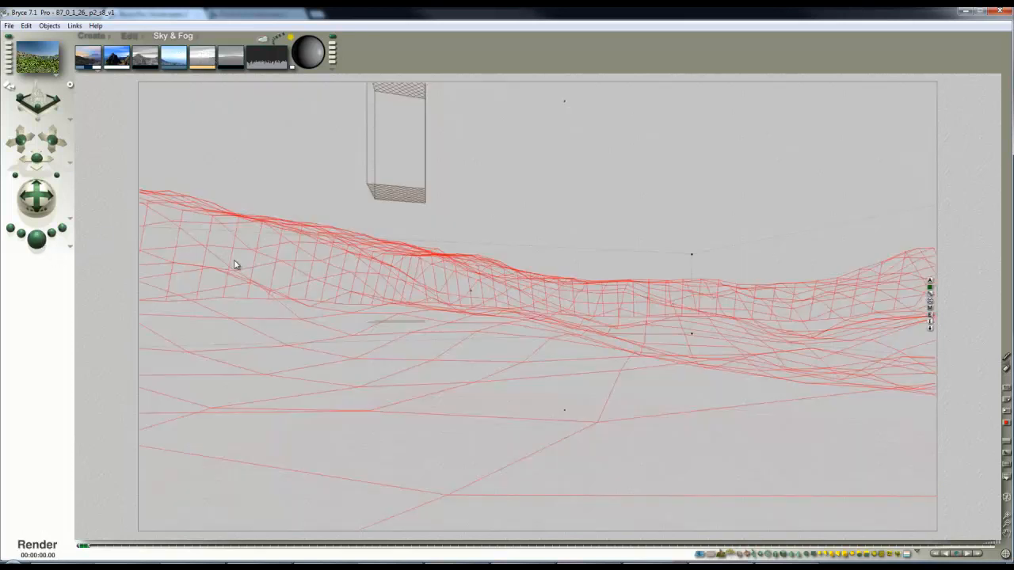
{"action": "left_click", "coordinate": [37, 238]}
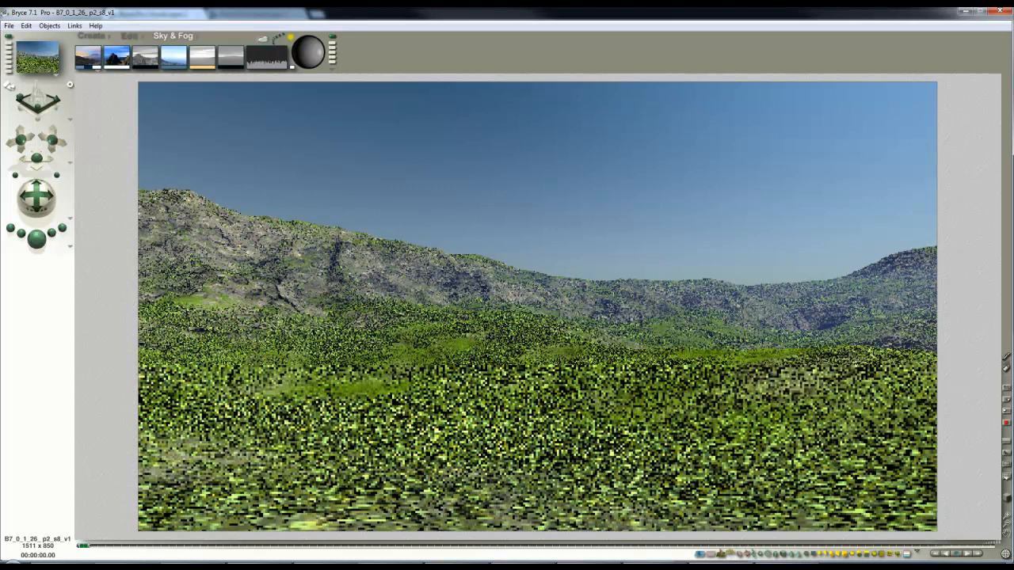
- Move the sun to put the long hillside in shade, and render the landscape
{"action": "left_click_drag", "start_coordinate": [320, 55], "coordinate": [322, 59]}
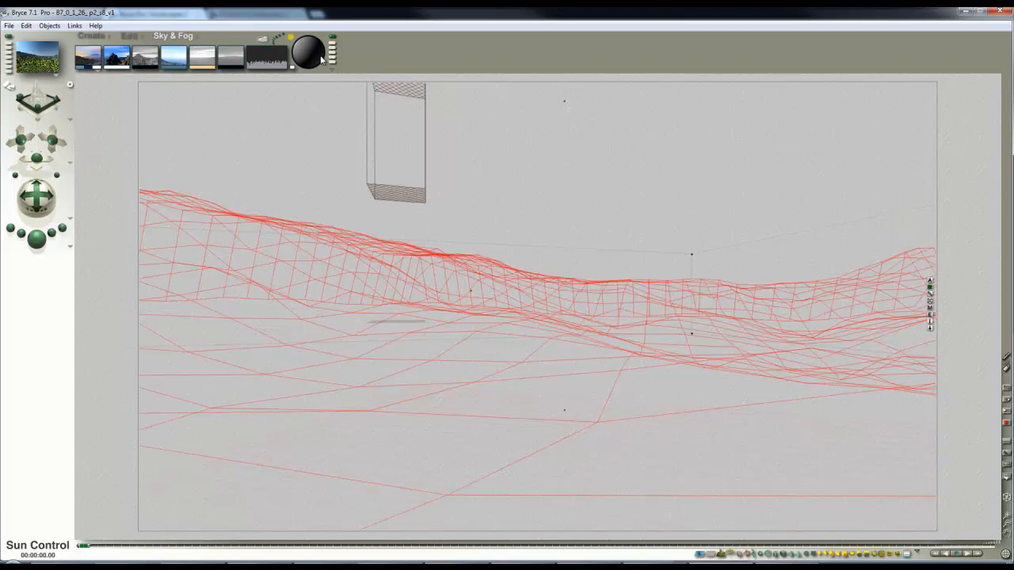
{"action": "left_click", "coordinate": [61, 246]}
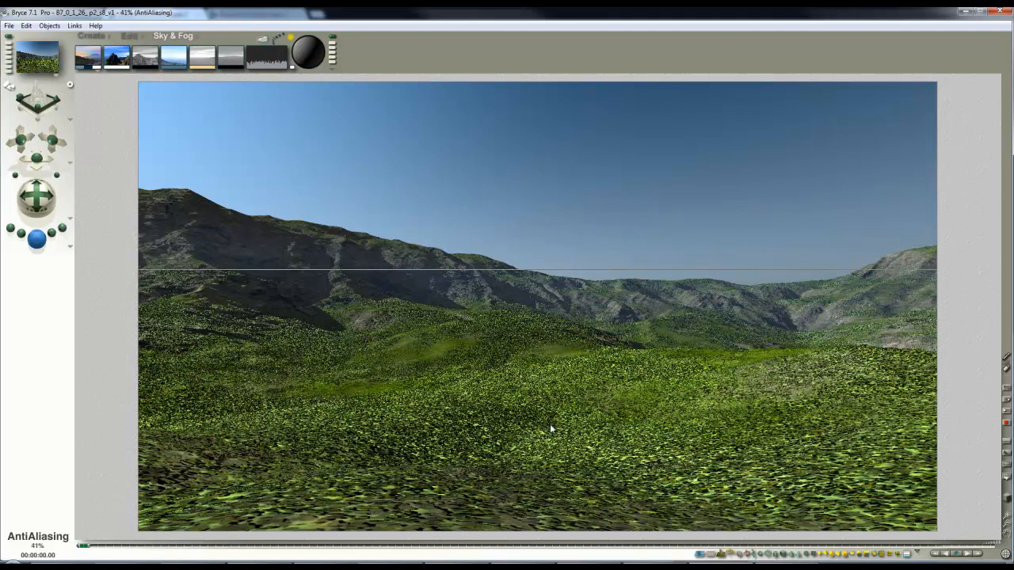
{"action": "left_click", "coordinate": [283, 209]}
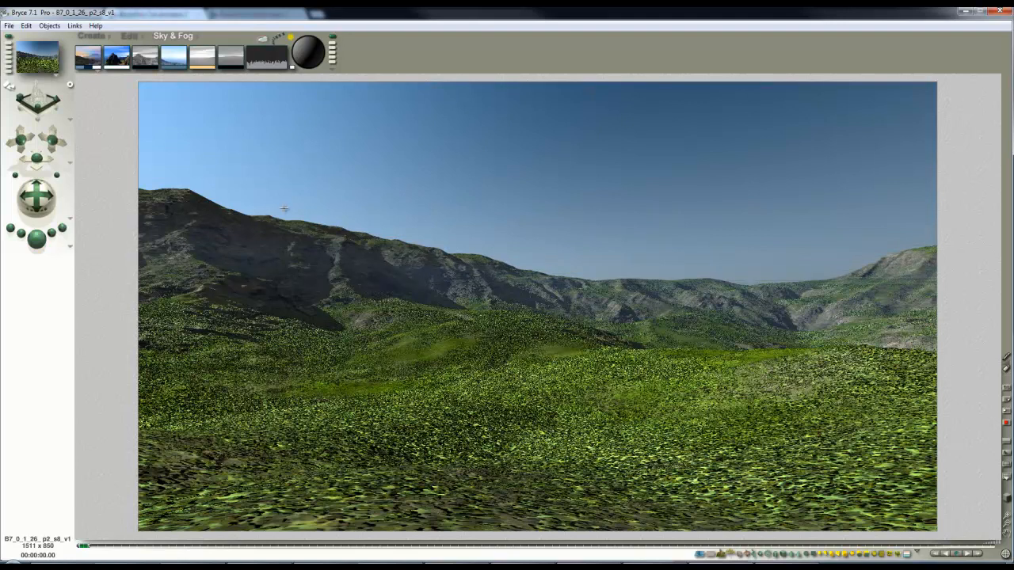
- Lower the sun in small adjustments, rendering after each to lengthen the hillside's shadow
{"action": "left_click", "coordinate": [303, 57]}
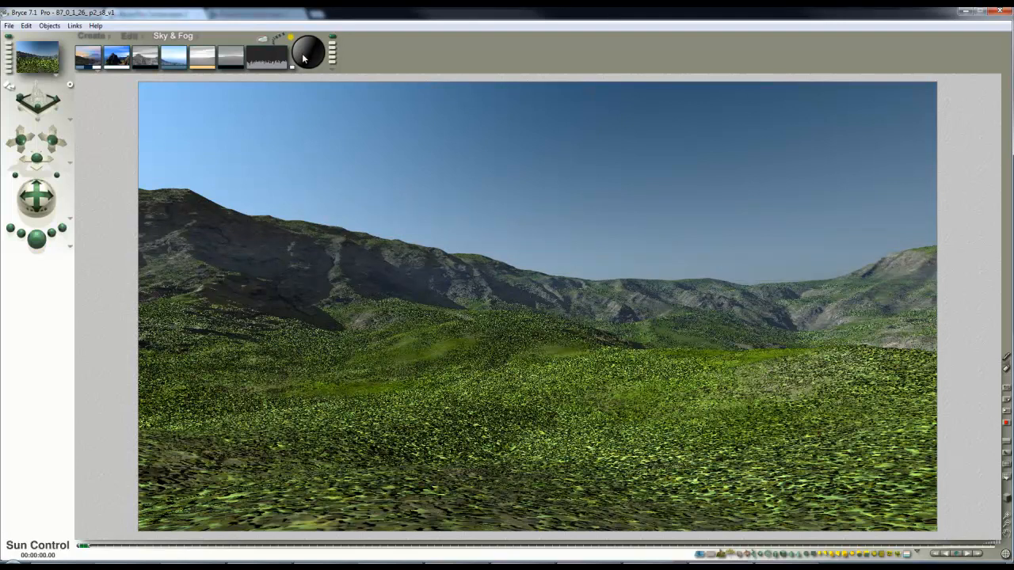
{"action": "left_click", "coordinate": [36, 237]}
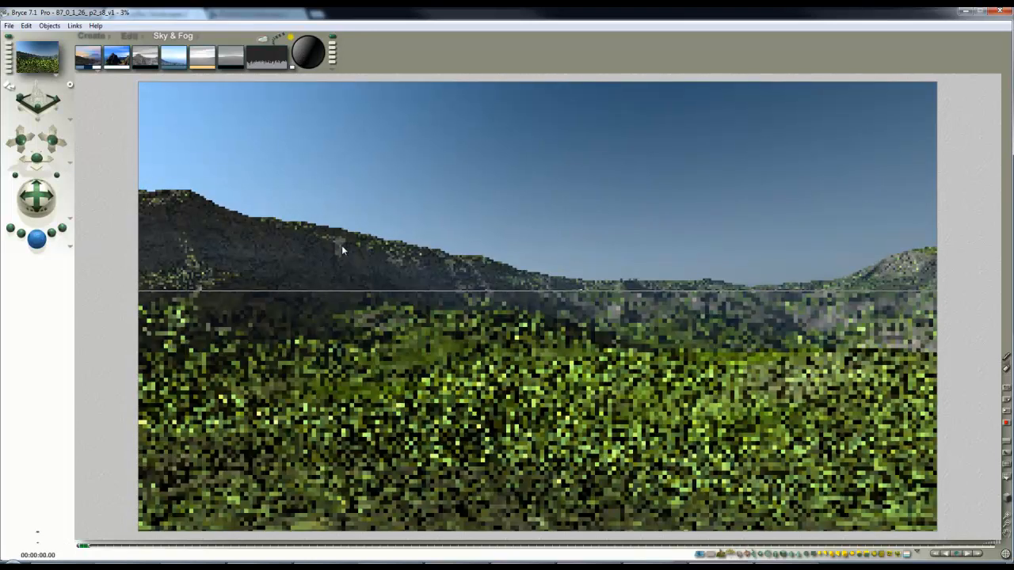
{"action": "left_click", "coordinate": [288, 309]}
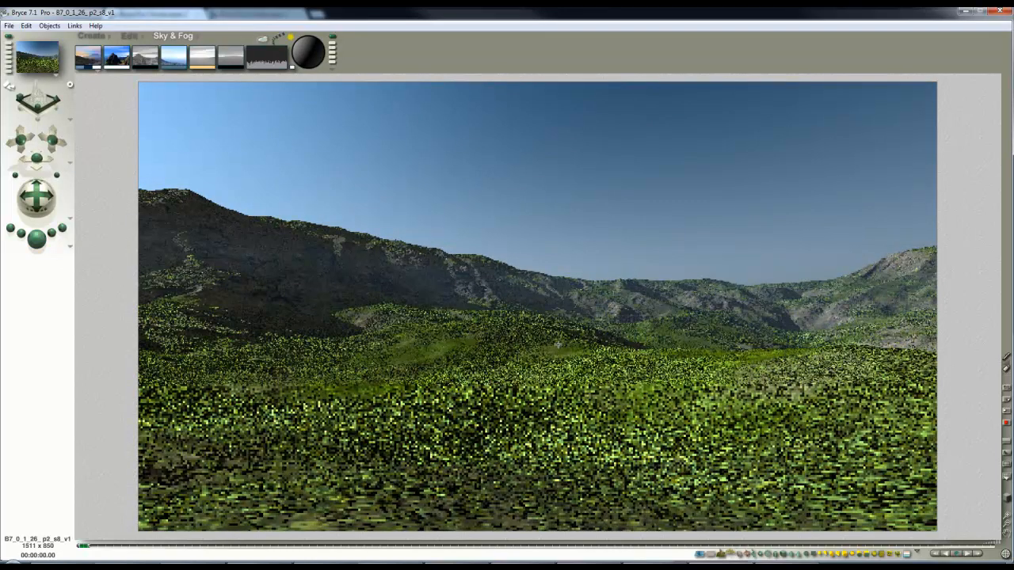
{"action": "left_click", "coordinate": [309, 56]}
{"action": "key", "text": "ctrl+r"}
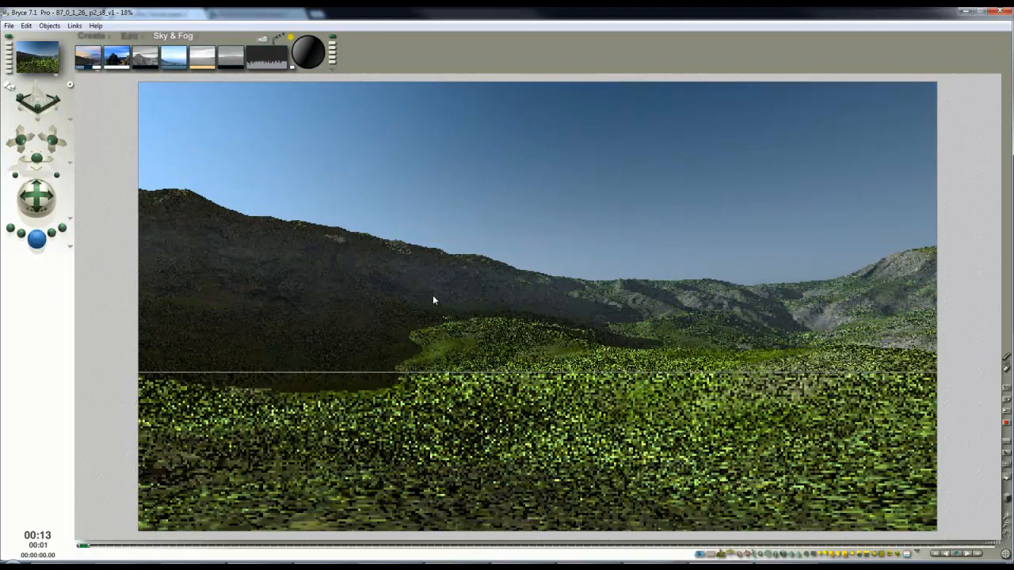
- Fine-tune the sun's position so the hillside's shadow reaches into the foreground, and render the result
{"action": "left_click_drag", "start_coordinate": [316, 63], "coordinate": [298, 52]}
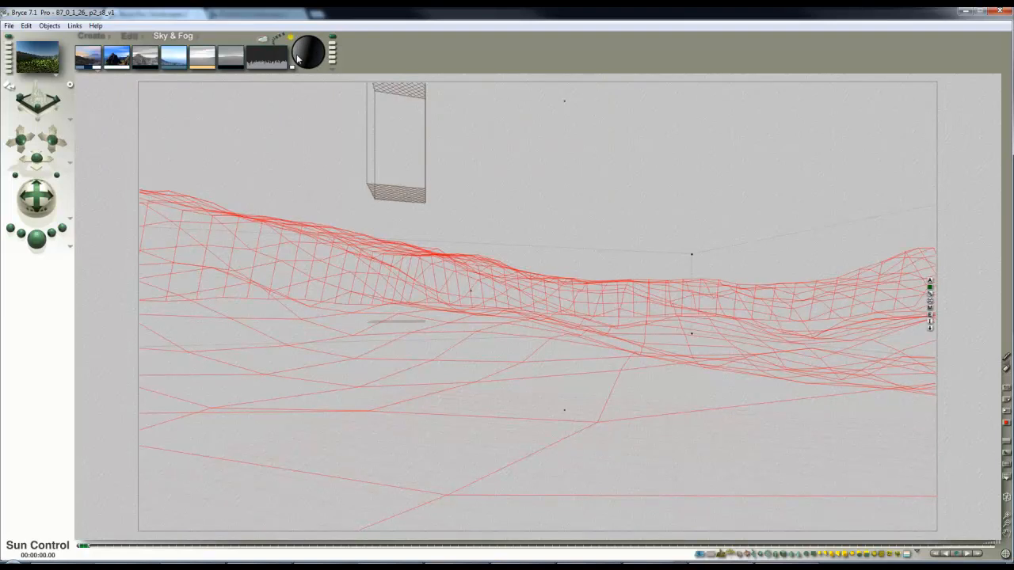
{"action": "left_click_drag", "start_coordinate": [298, 57], "coordinate": [298, 59]}
{"action": "left_click", "coordinate": [37, 238]}
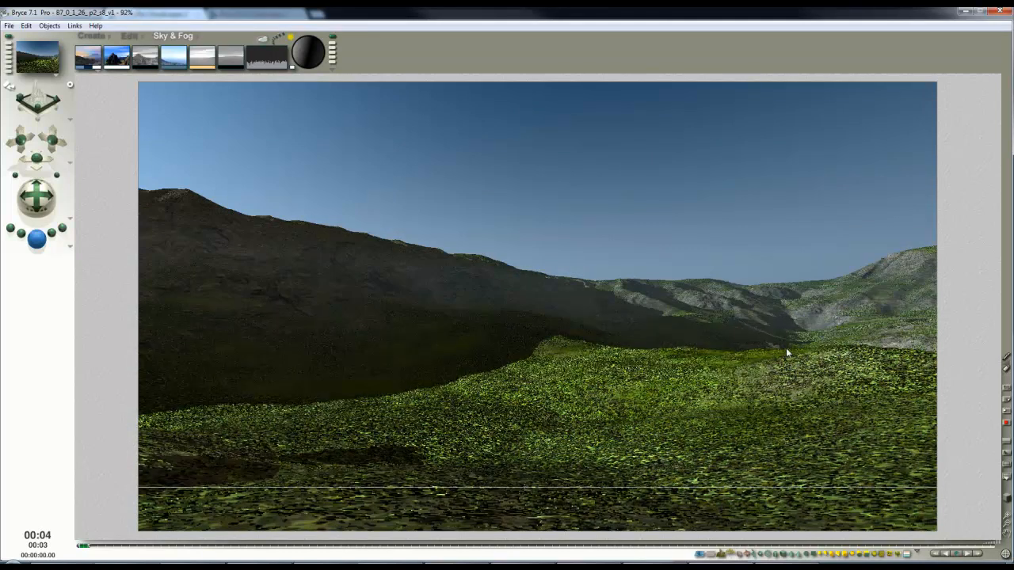
{"action": "left_click", "coordinate": [523, 367]}
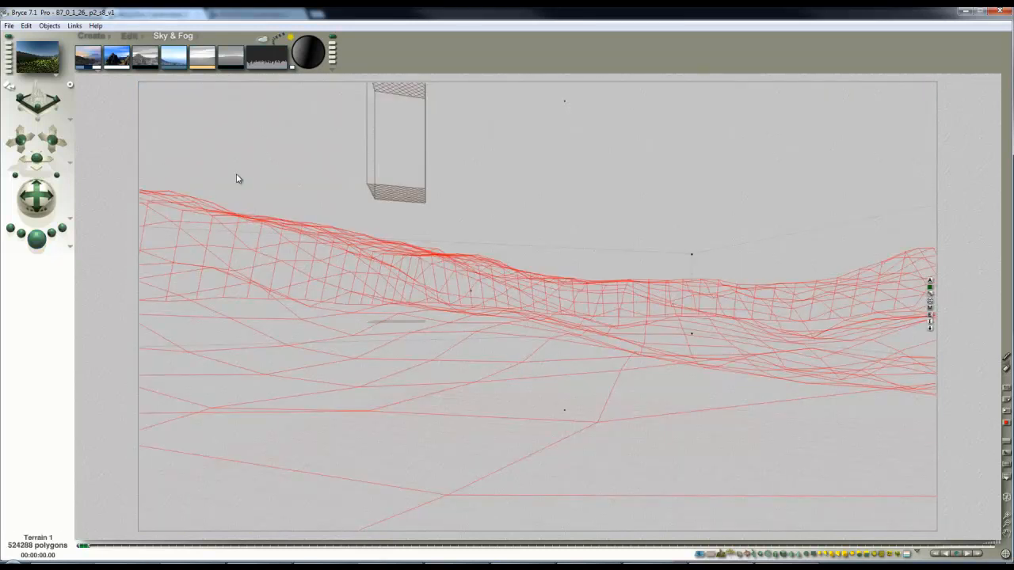
- Open Terrain 1 in the Terrain Editor, make it Solid, and re-render to examine the shaded slope
{"action": "left_click", "coordinate": [932, 316]}
{"action": "left_click", "coordinate": [583, 25]}
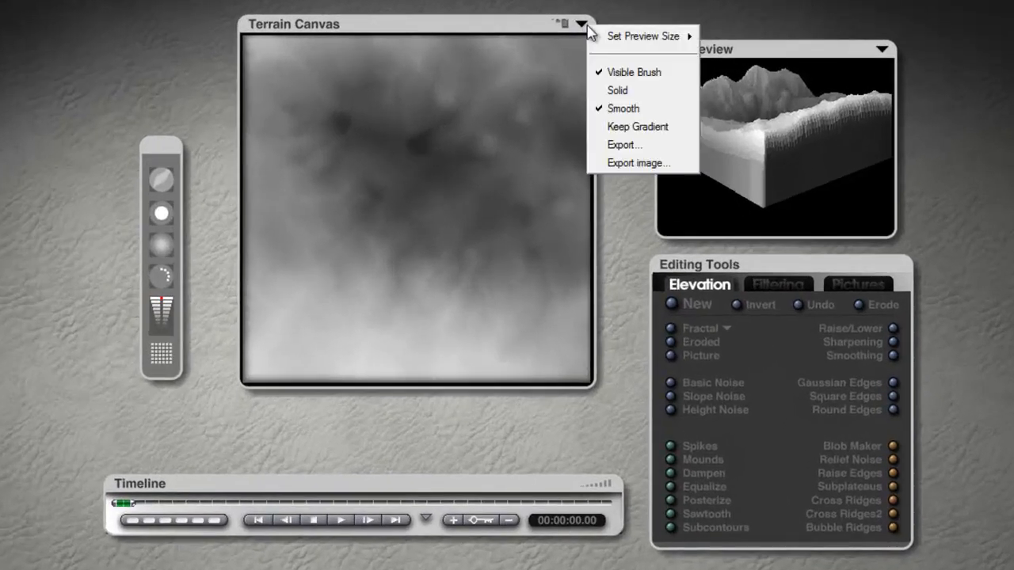
{"action": "left_click", "coordinate": [633, 92]}
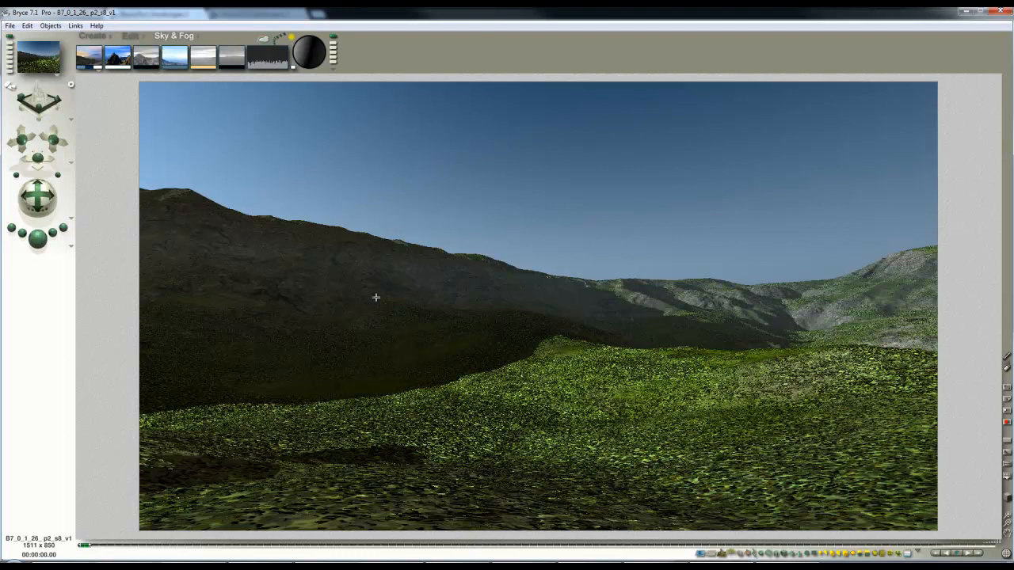
{"action": "left_click", "coordinate": [37, 238]}
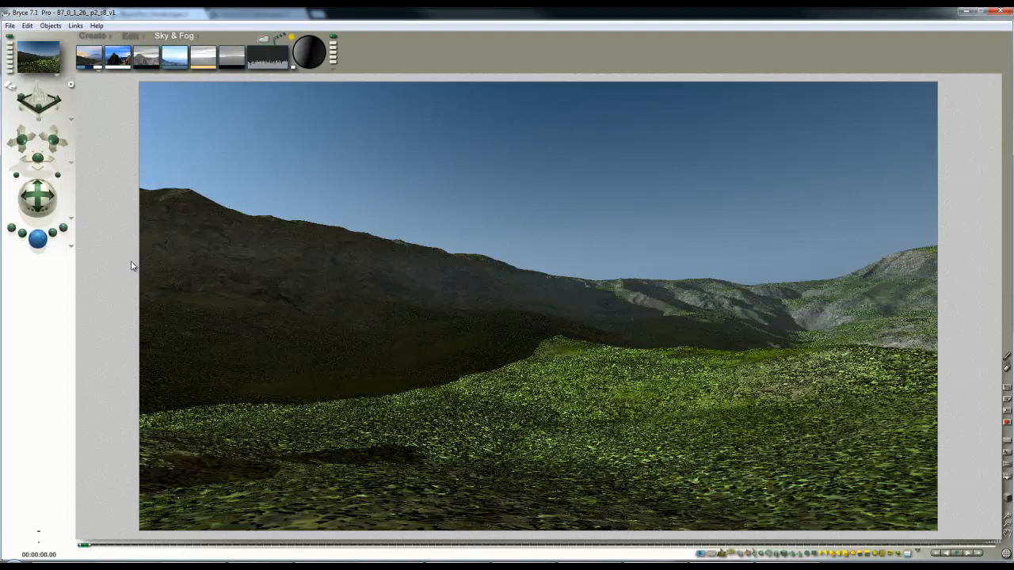
{"action": "left_click", "coordinate": [362, 299]}
{"action": "left_click_drag", "start_coordinate": [400, 314], "coordinate": [319, 245]}
{"action": "left_click", "coordinate": [311, 251]}
{"action": "left_click", "coordinate": [400, 321]}
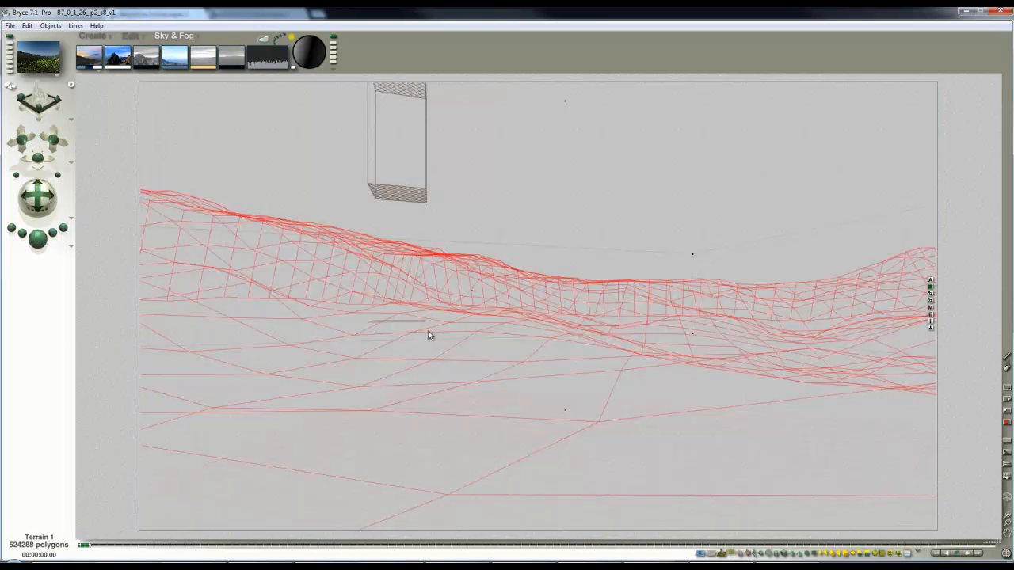
- Create a second terrain and locate it in the top view
{"action": "left_click", "coordinate": [92, 36]}
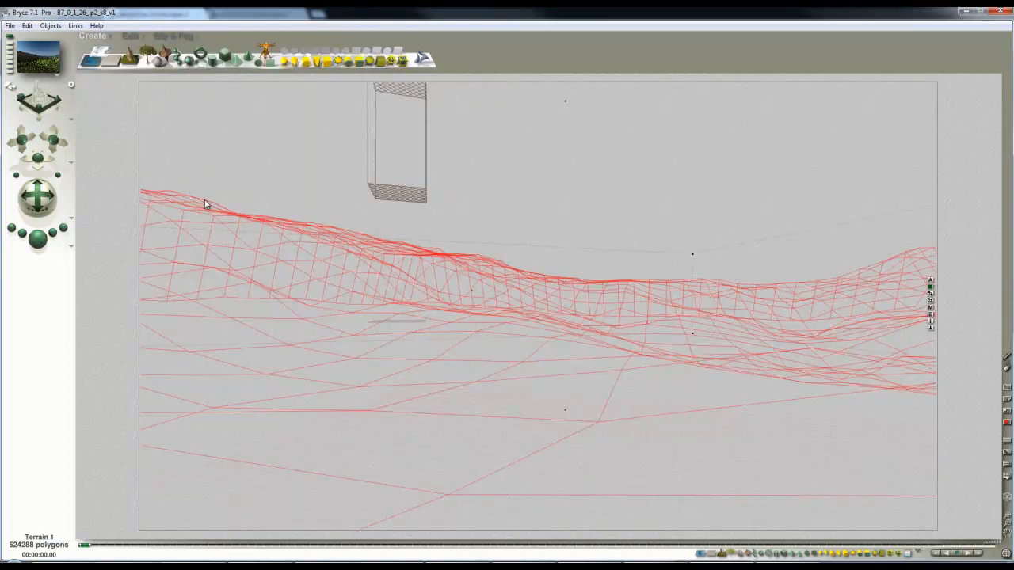
{"action": "left_click", "coordinate": [131, 64]}
{"action": "key", "text": "3"}
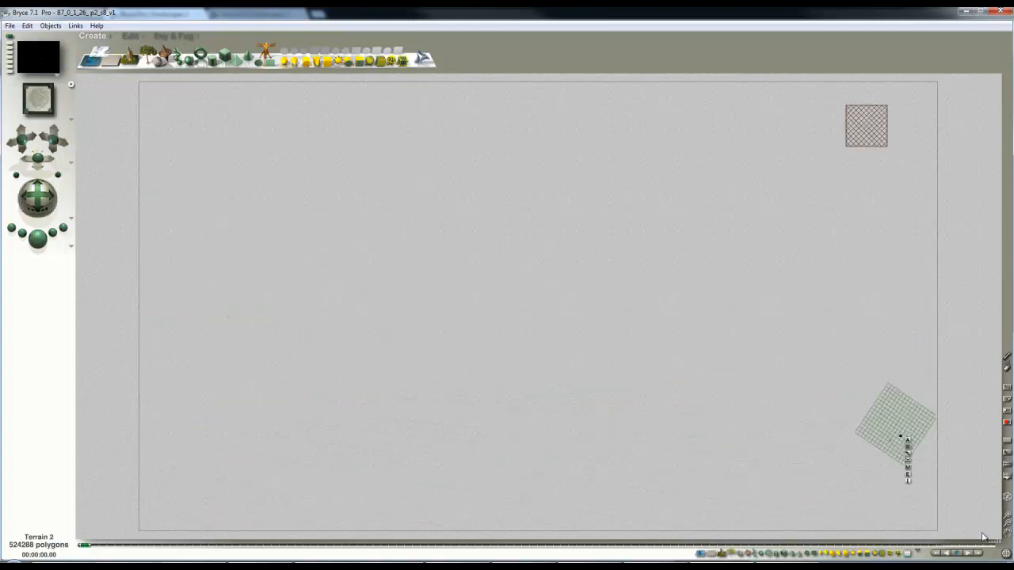
{"action": "left_click", "coordinate": [1008, 522]}
{"action": "left_click", "coordinate": [1009, 521]}
{"action": "left_click", "coordinate": [1009, 520]}
{"action": "left_click", "coordinate": [1009, 520]}
{"action": "left_click", "coordinate": [1009, 520]}
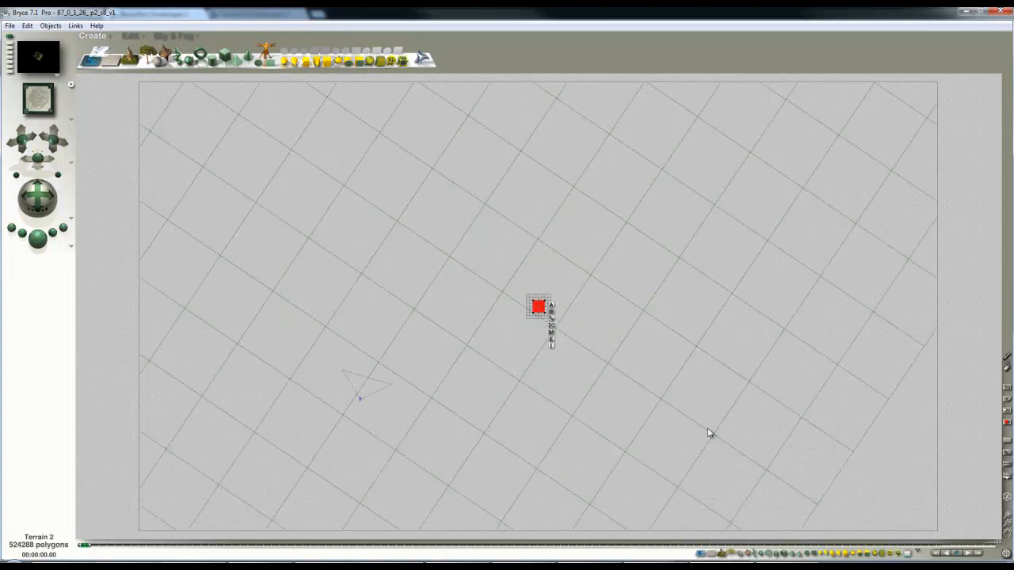
- Enlarge the new terrain to a wide square and assign it the dark blue family colour
{"action": "left_click", "coordinate": [130, 36]}
{"action": "left_click_drag", "start_coordinate": [126, 57], "coordinate": [691, 258]}
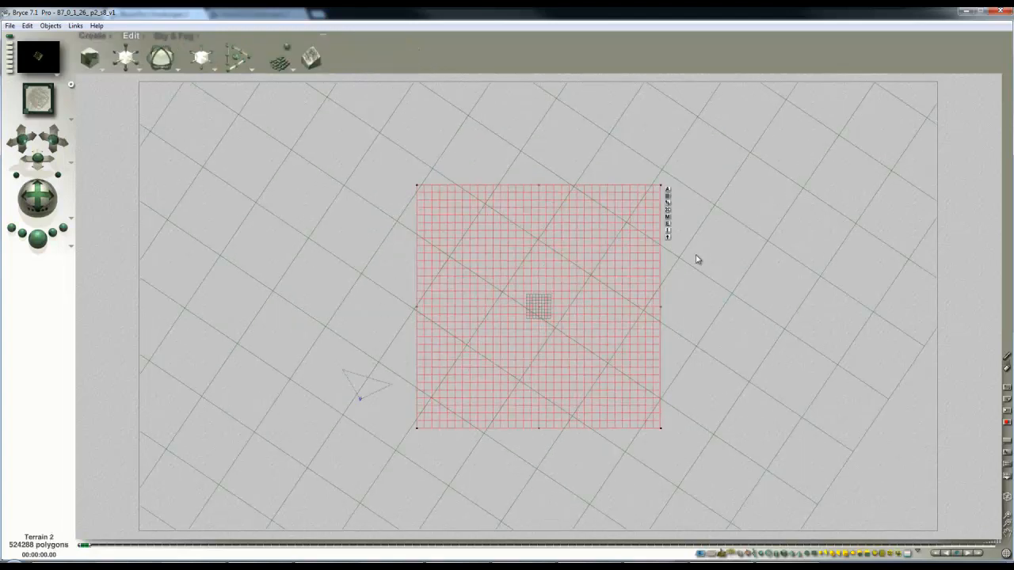
{"action": "left_click", "coordinate": [668, 203]}
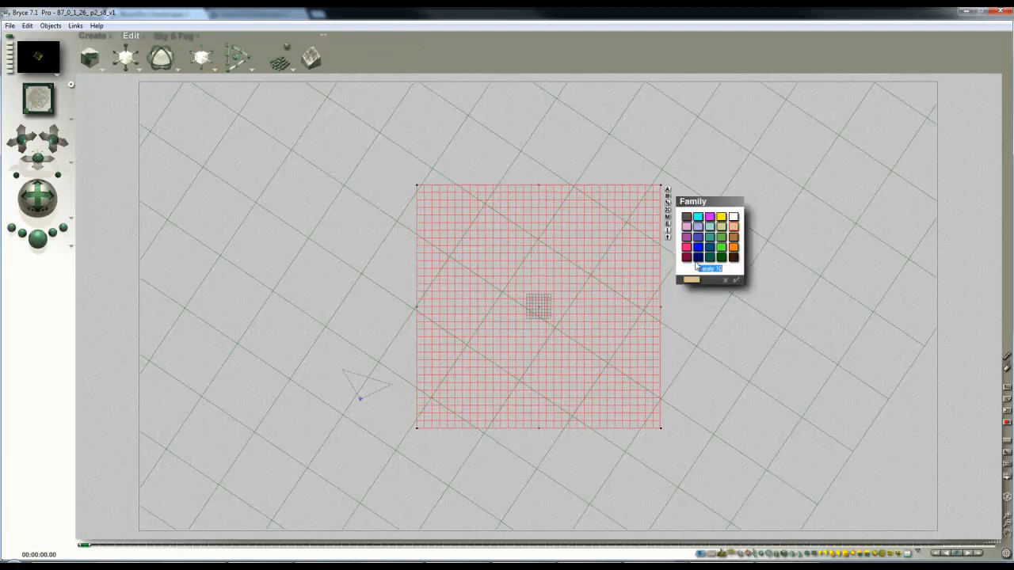
{"action": "left_click", "coordinate": [701, 313]}
- Rotate the new terrain slightly and reposition it in the top view
{"action": "left_click_drag", "start_coordinate": [613, 346], "coordinate": [553, 252]}
{"action": "left_click_drag", "start_coordinate": [163, 71], "coordinate": [178, 71]}
{"action": "left_click_drag", "start_coordinate": [530, 179], "coordinate": [477, 229]}
- Raise the second terrain in the side view to the level of the first one and test-render the camera view
{"action": "key", "text": "1"}
{"action": "key", "text": "3"}
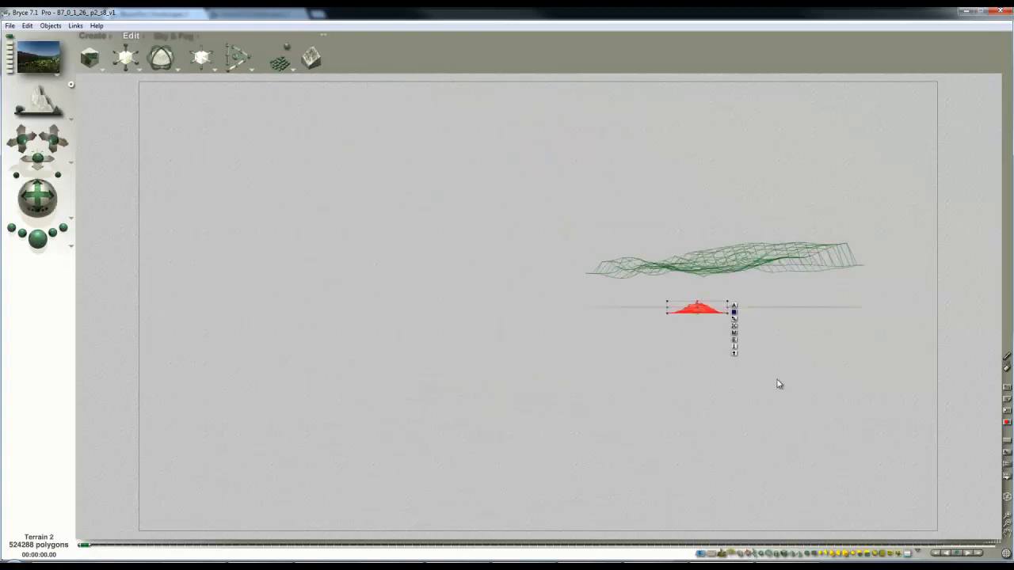
{"action": "key", "text": "alt"}
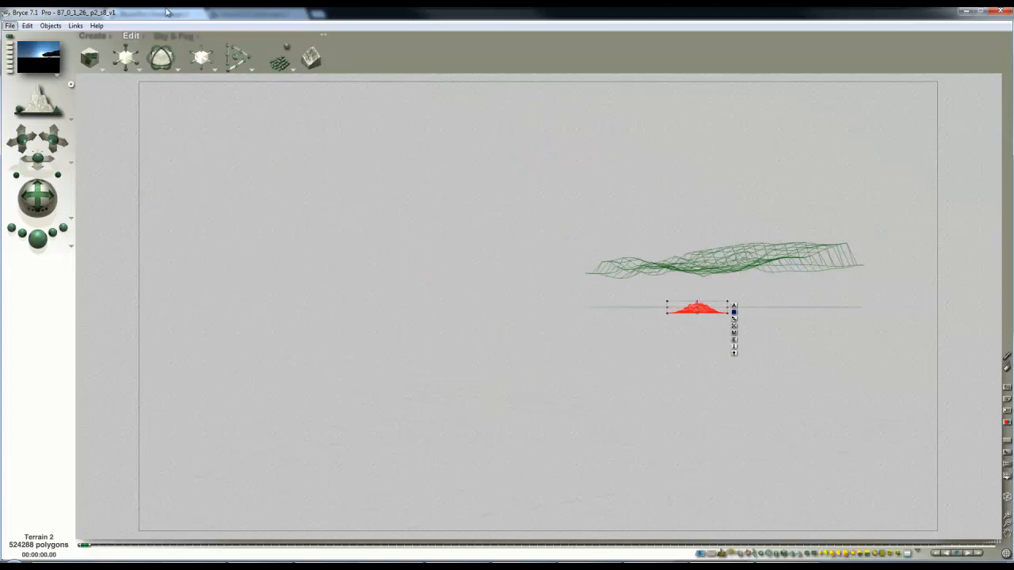
{"action": "left_click", "coordinate": [1007, 516], "text": "alt"}
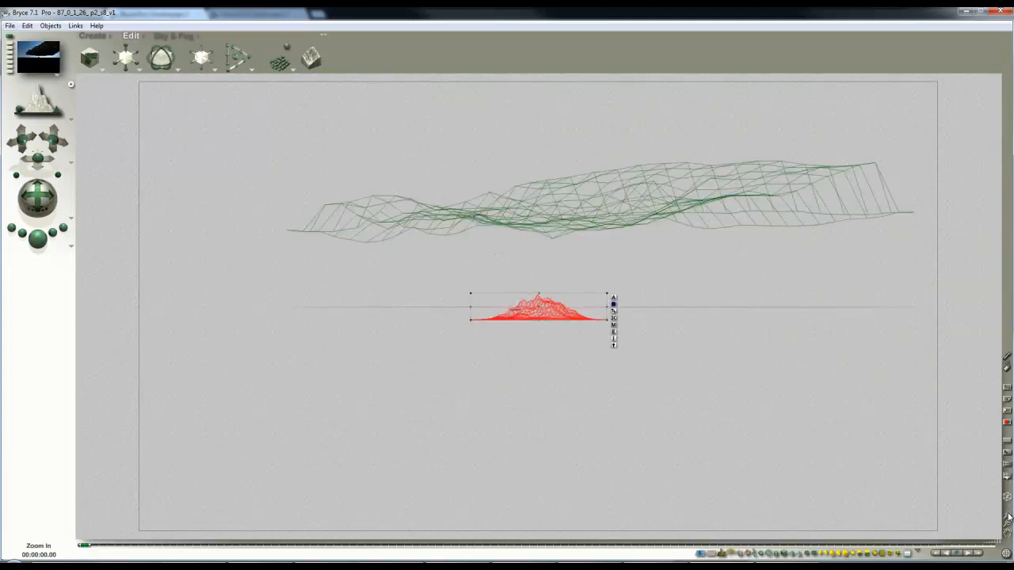
{"action": "left_click", "coordinate": [1007, 516], "text": "alt"}
{"action": "left_click_drag", "start_coordinate": [209, 54], "coordinate": [211, 46]}
{"action": "key", "text": "1"}
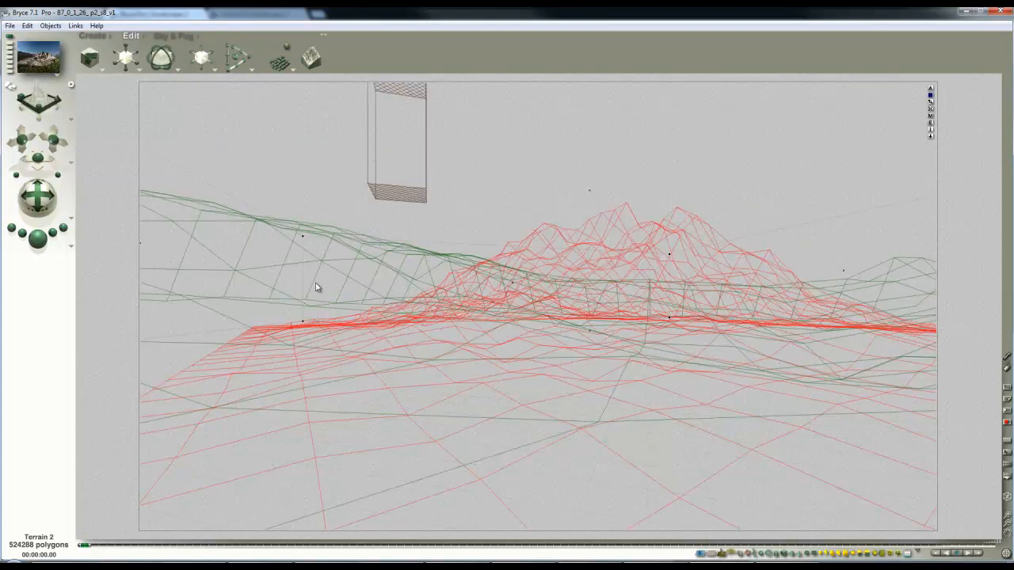
{"action": "left_click", "coordinate": [37, 238]}
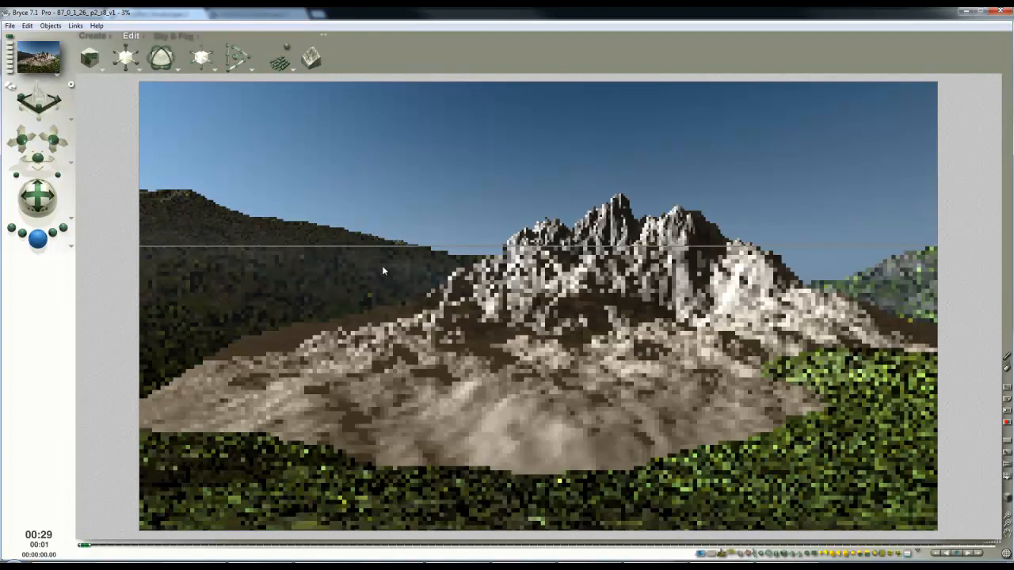
- Clear the second terrain's height map in the Terrain Editor and fill it with Basic Noise
{"action": "key", "text": "2"}
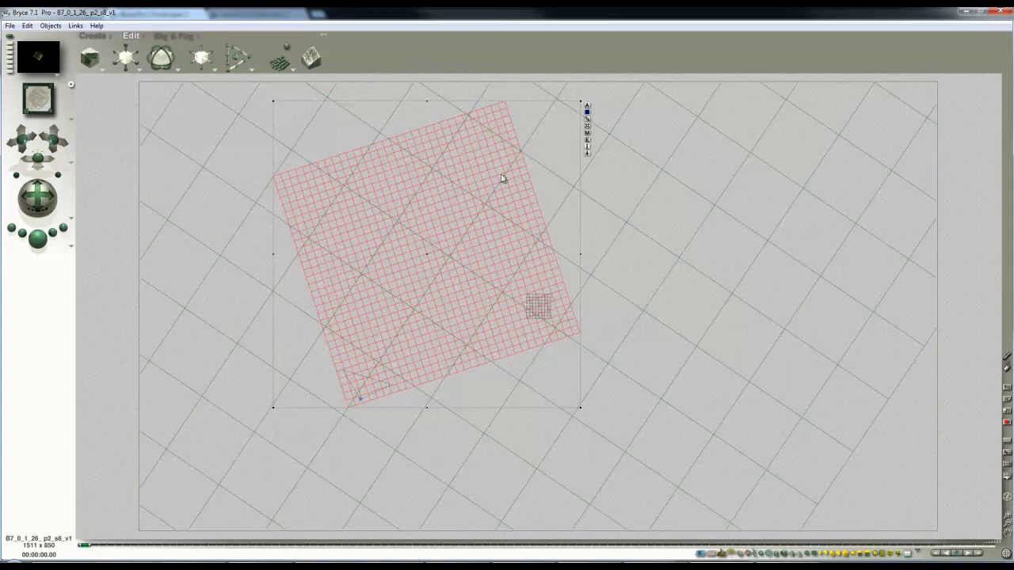
{"action": "left_click", "coordinate": [587, 139]}
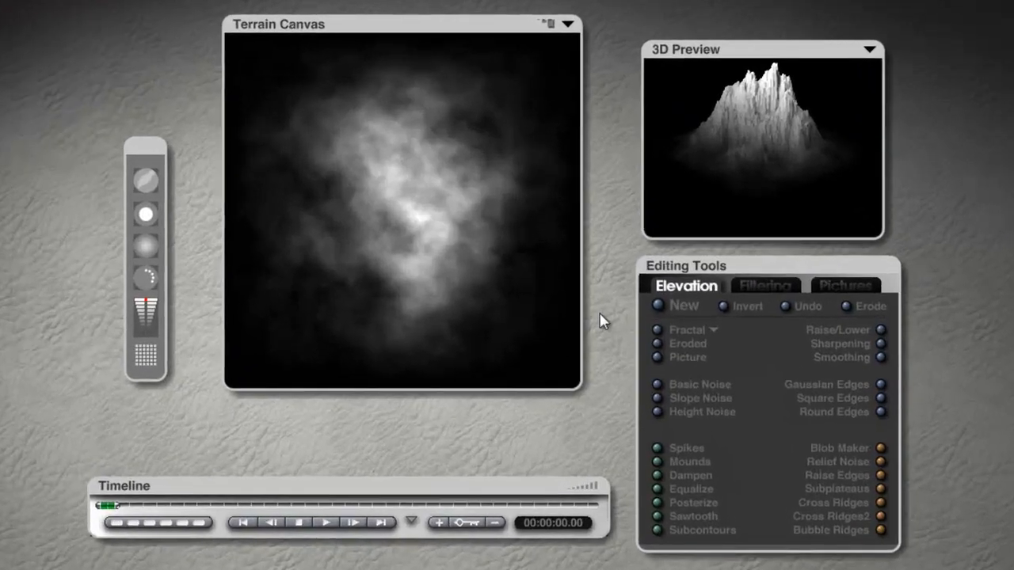
{"action": "left_click", "coordinate": [657, 305]}
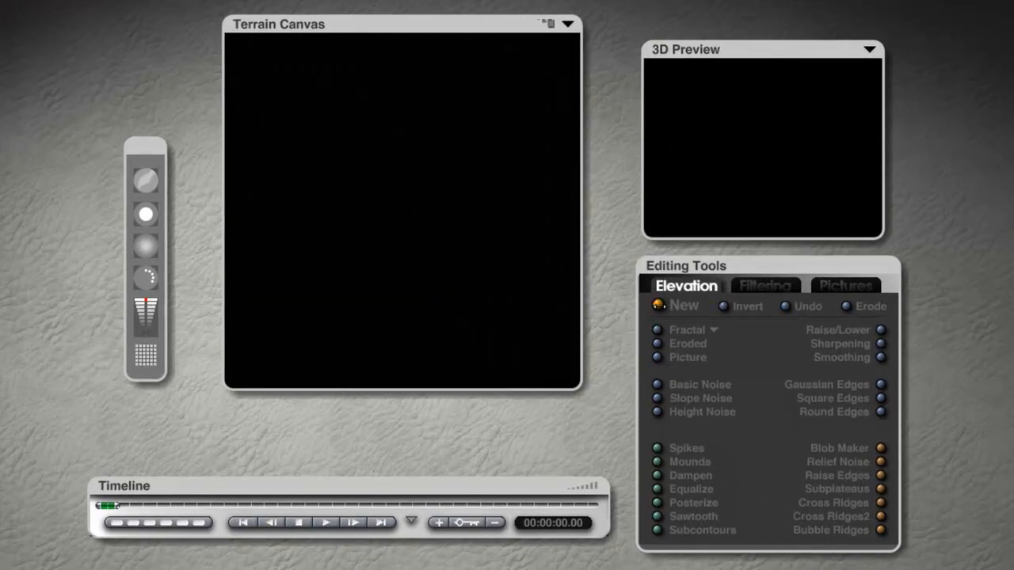
{"action": "left_click", "coordinate": [656, 385]}
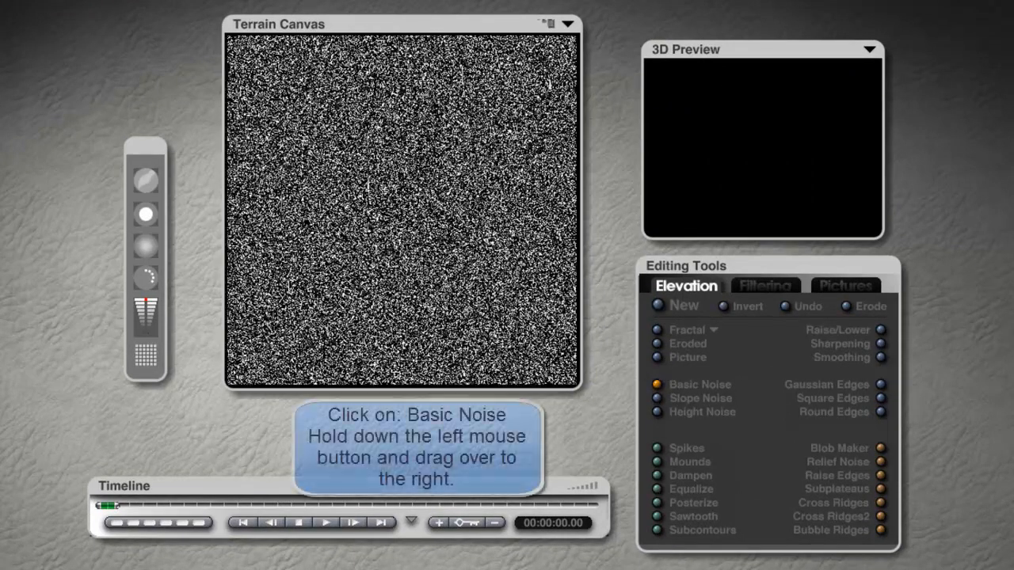
{"action": "left_click_drag", "start_coordinate": [657, 384], "coordinate": [713, 385]}
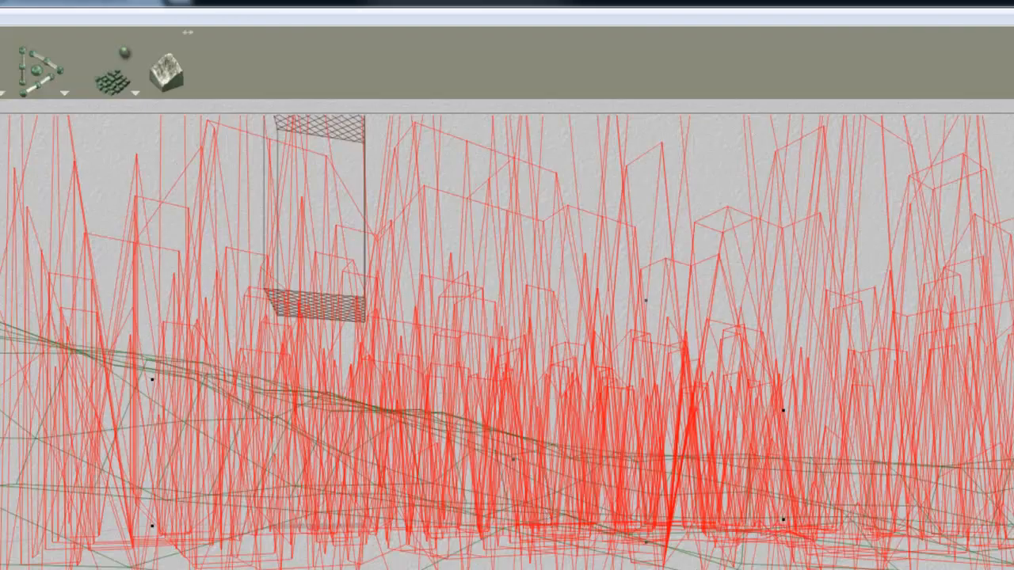
- Flatten the noise terrain by strongly reducing its height, checking it in the camera view
{"action": "left_click_drag", "start_coordinate": [646, 301], "coordinate": [646, 513]}
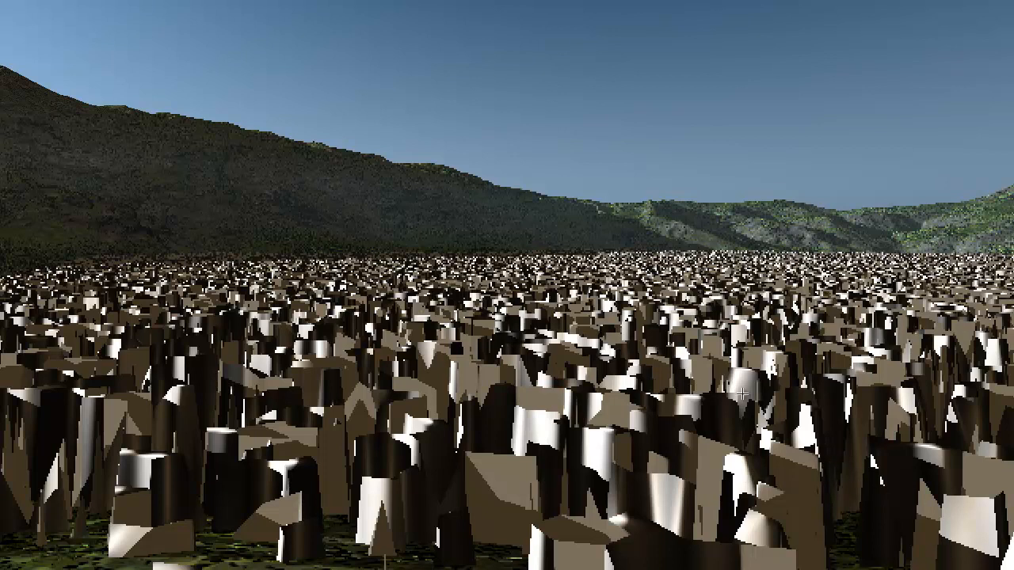
{"action": "left_click", "coordinate": [503, 347]}
{"action": "left_click_drag", "start_coordinate": [381, 183], "coordinate": [373, 199]}
{"action": "key", "text": "1"}
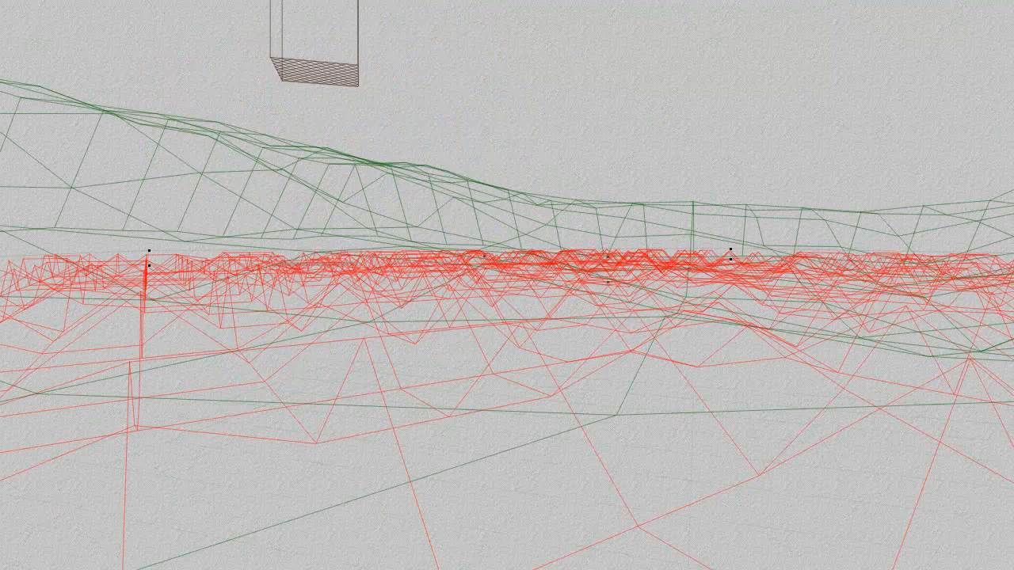
- Nudge the flattened noise terrain upward in small increments and re-render the camera view
{"action": "key", "text": "Page_Up"}
{"action": "key", "text": "Page_Up"}
{"action": "key", "text": "Page_Up"}
{"action": "key", "text": "Page_Up"}
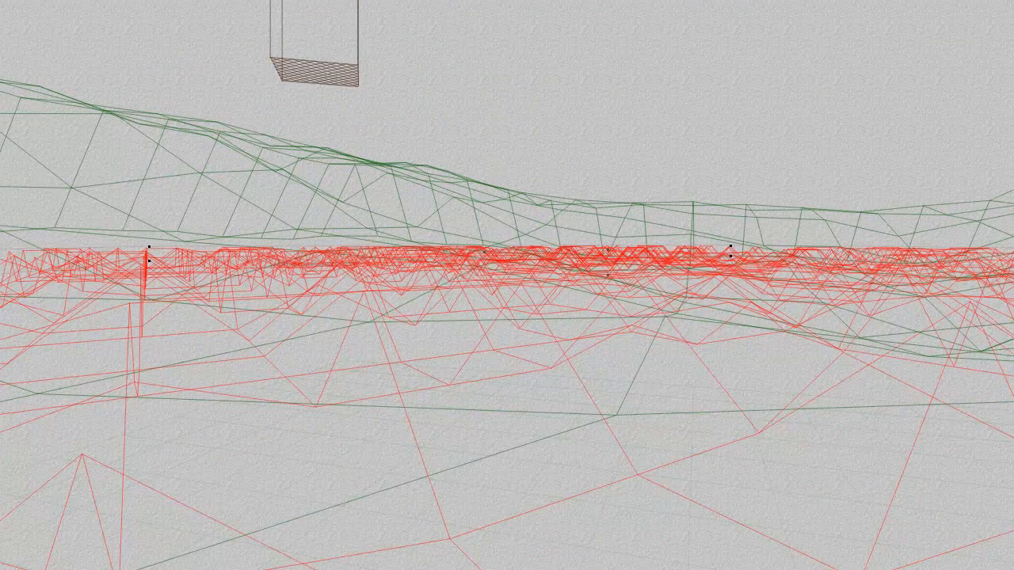
{"action": "key", "text": "ctrl+r"}
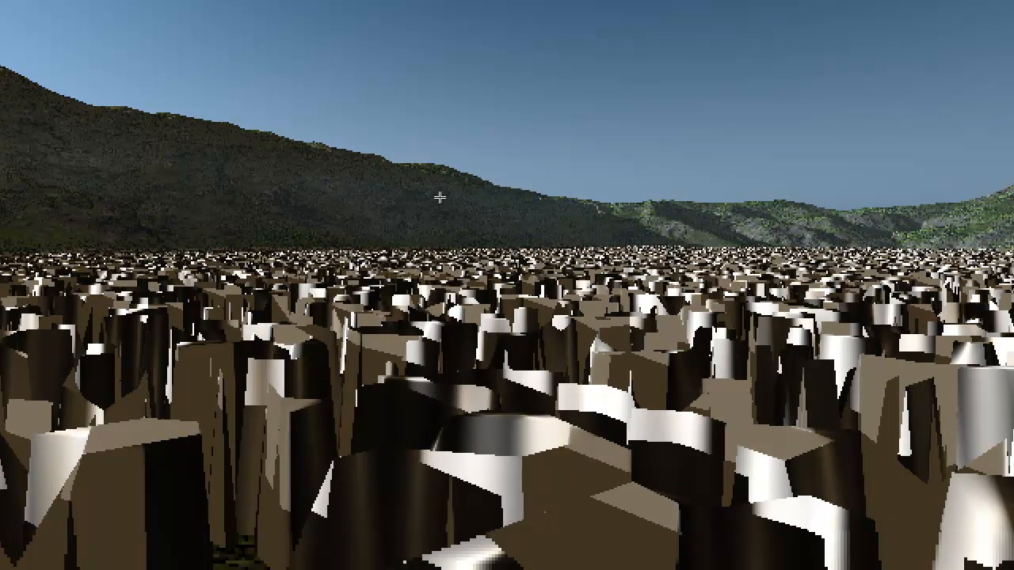
- Reduce the noise terrain's height a little further in the front view and re-render the camera view
{"action": "key", "text": "4"}
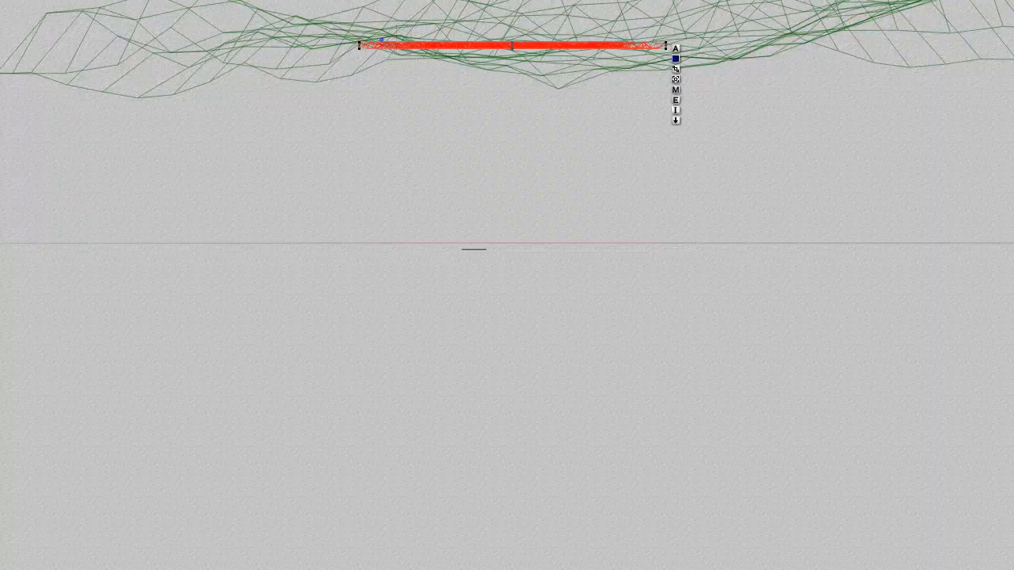
{"action": "key", "text": "1"}
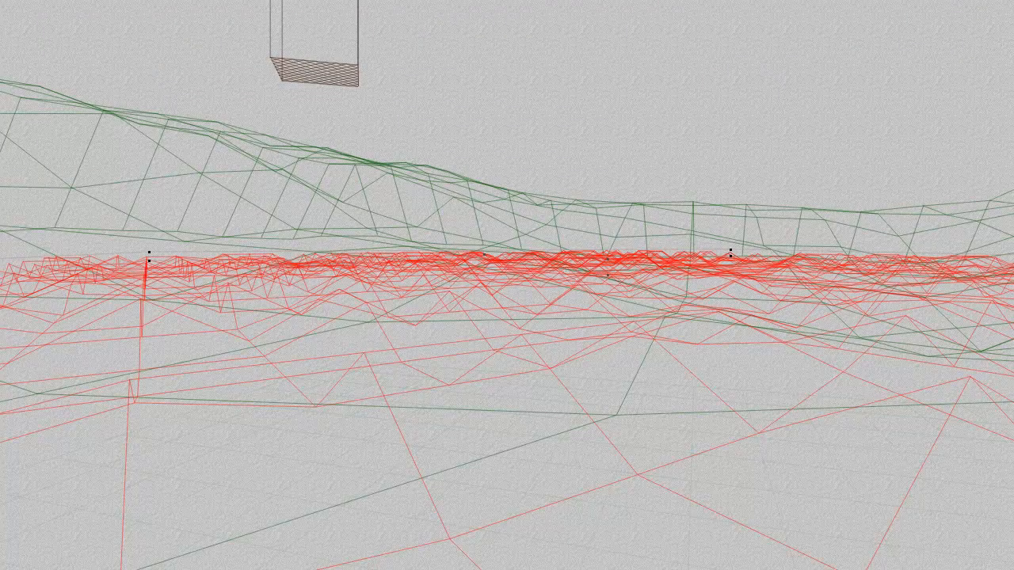
{"action": "key", "text": "ctrl+r"}
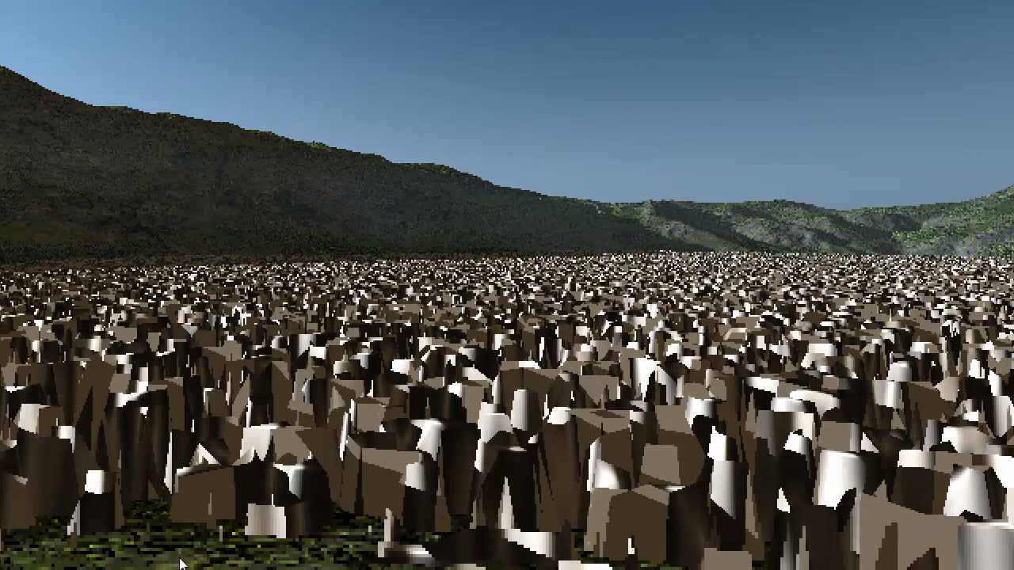
{"action": "key", "text": "Escape"}
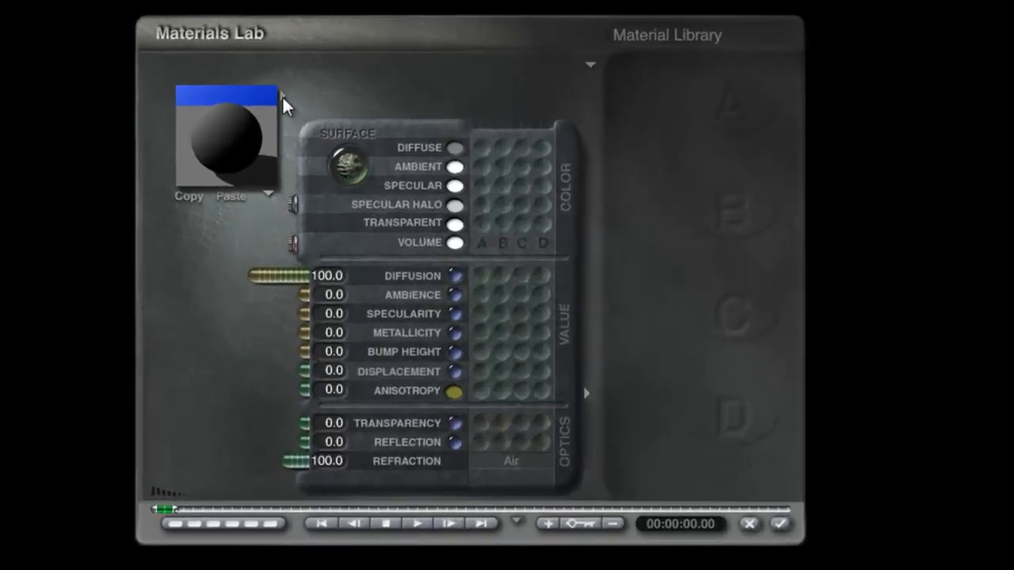
- Assign the "basic spots" material from the +Minecraft library to the noise terrain and test-render the scene with small detail patches
{"action": "left_click", "coordinate": [283, 103]}
{"action": "left_click", "coordinate": [696, 231]}
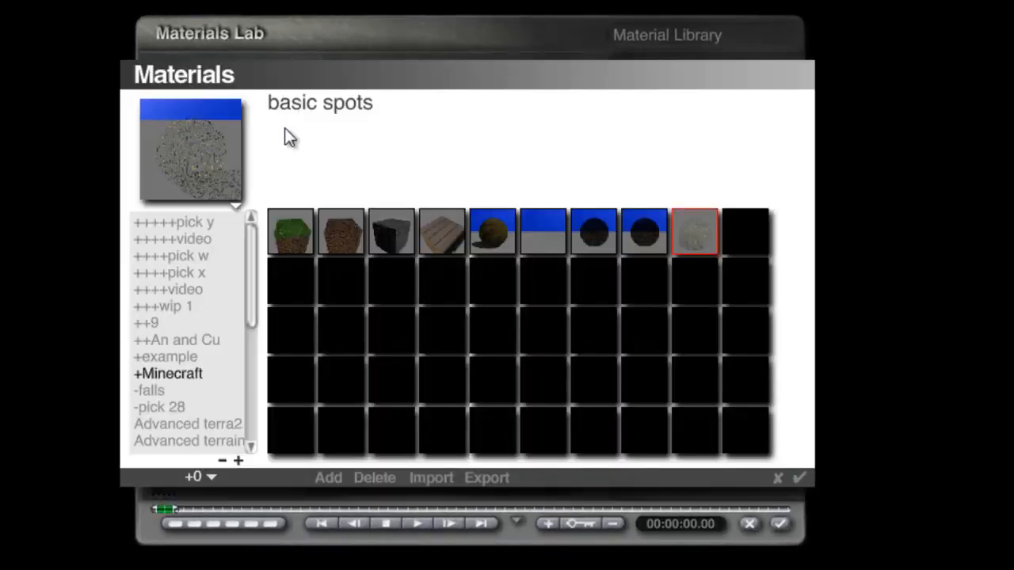
{"action": "left_click", "coordinate": [798, 478]}
{"action": "left_click", "coordinate": [781, 523]}
{"action": "left_click", "coordinate": [37, 239]}
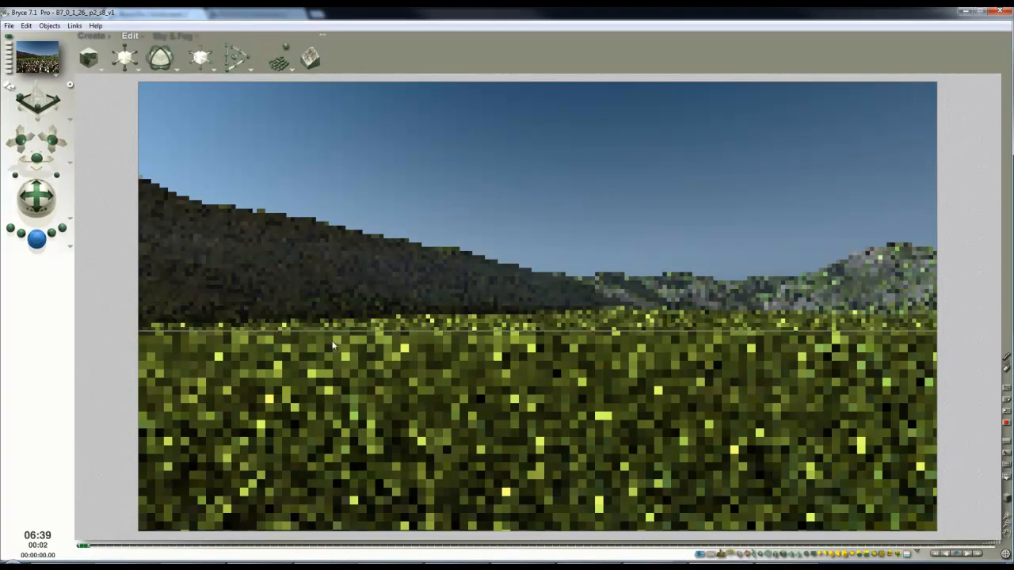
{"action": "left_click_drag", "start_coordinate": [672, 342], "coordinate": [713, 401]}
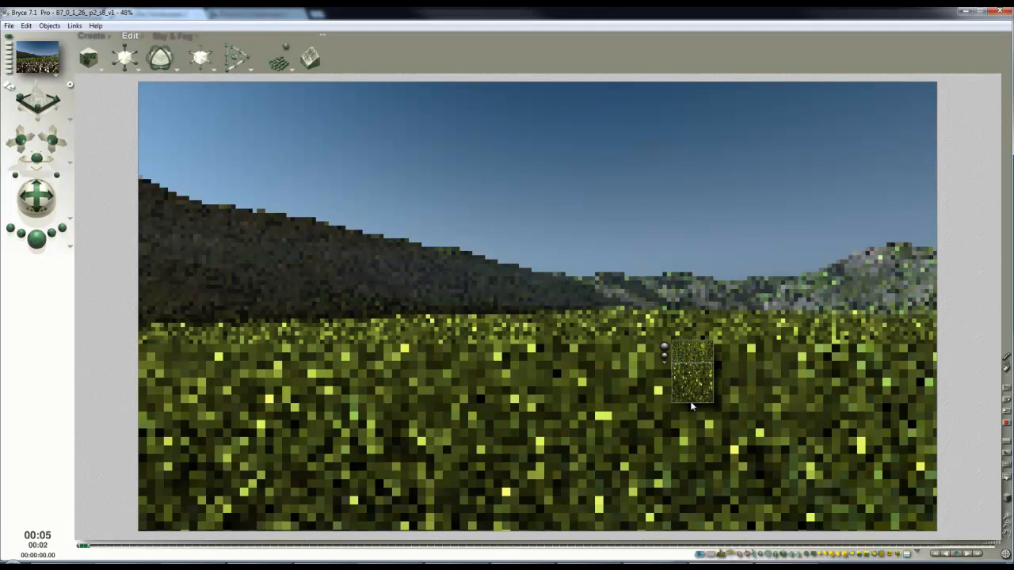
{"action": "left_click_drag", "start_coordinate": [802, 319], "coordinate": [870, 387]}
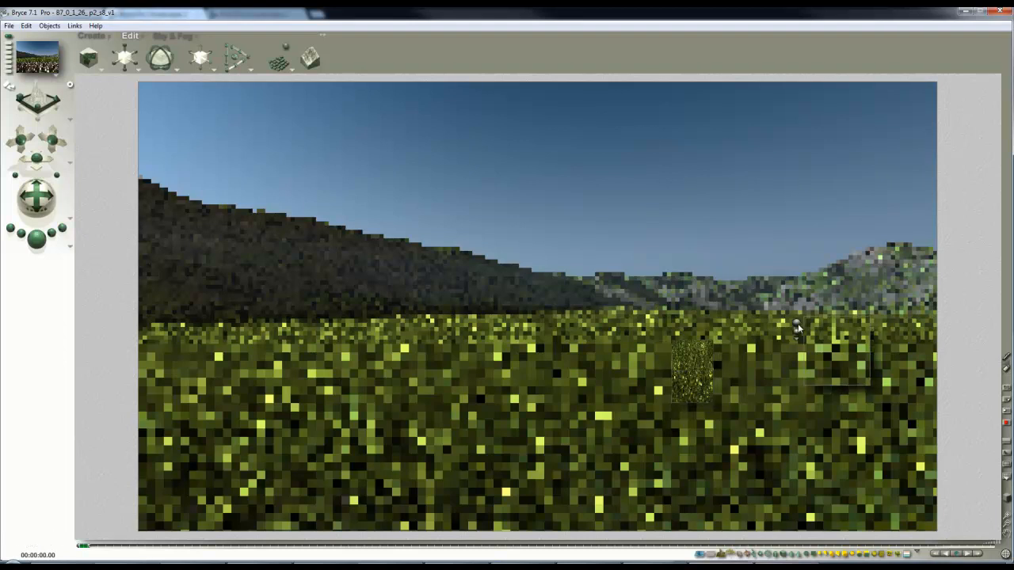
- Set the document resolution to 750 x 422 with constrained proportions and re-render the scene
{"action": "left_click", "coordinate": [8, 26]}
{"action": "left_click", "coordinate": [48, 278]}
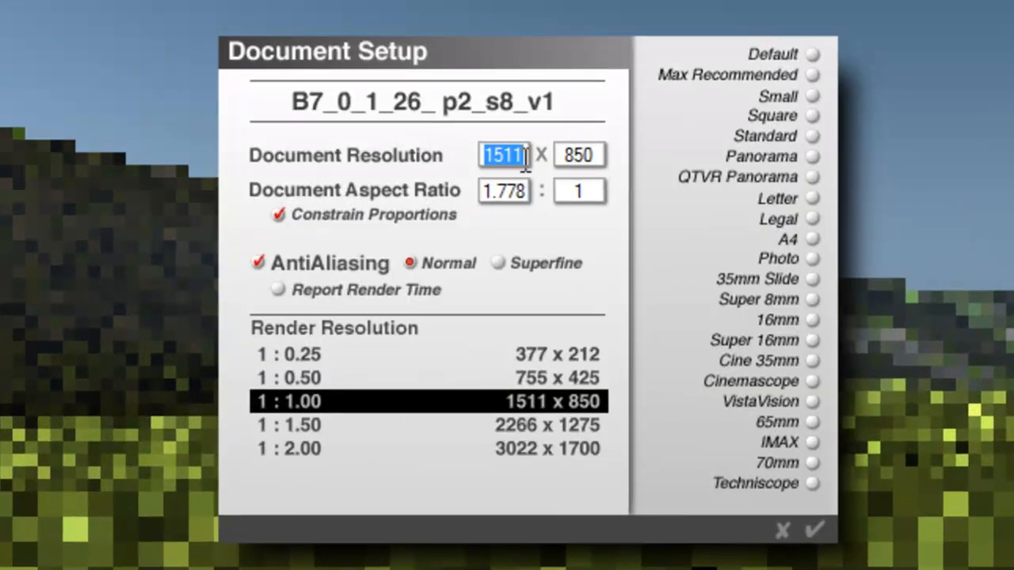
{"action": "type", "text": "750"}
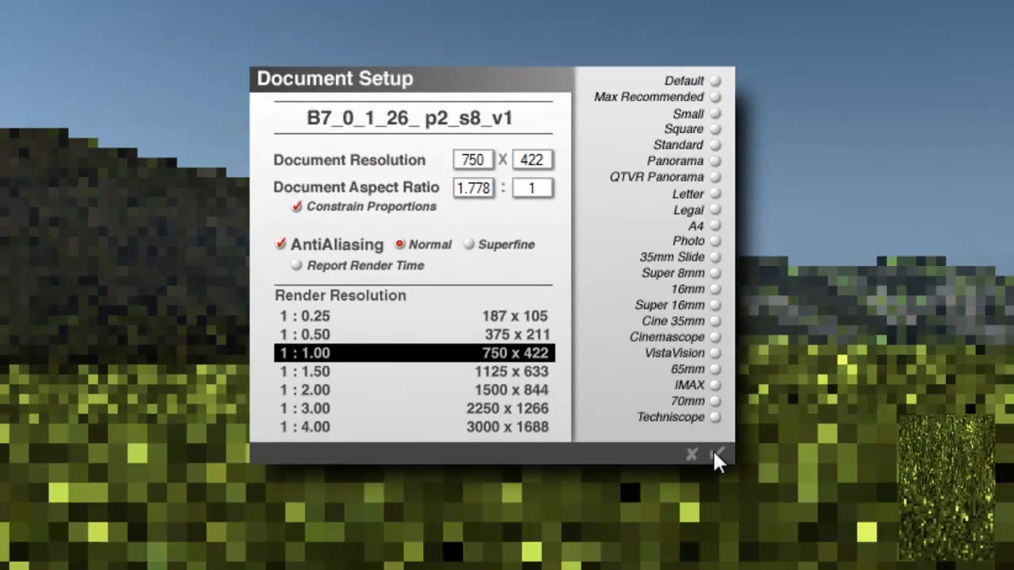
{"action": "left_click", "coordinate": [715, 452]}
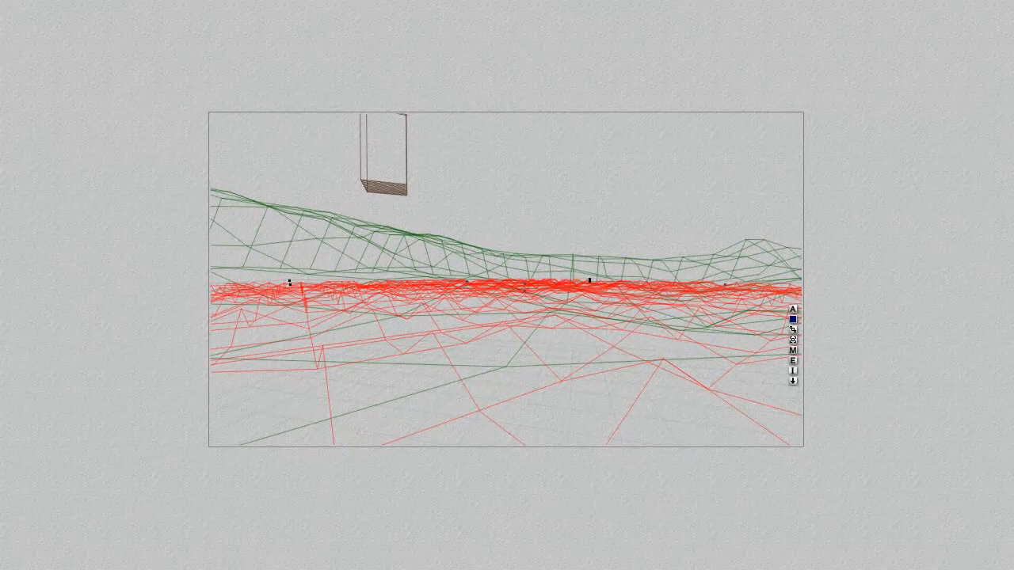
{"action": "key", "text": "ctrl+r"}
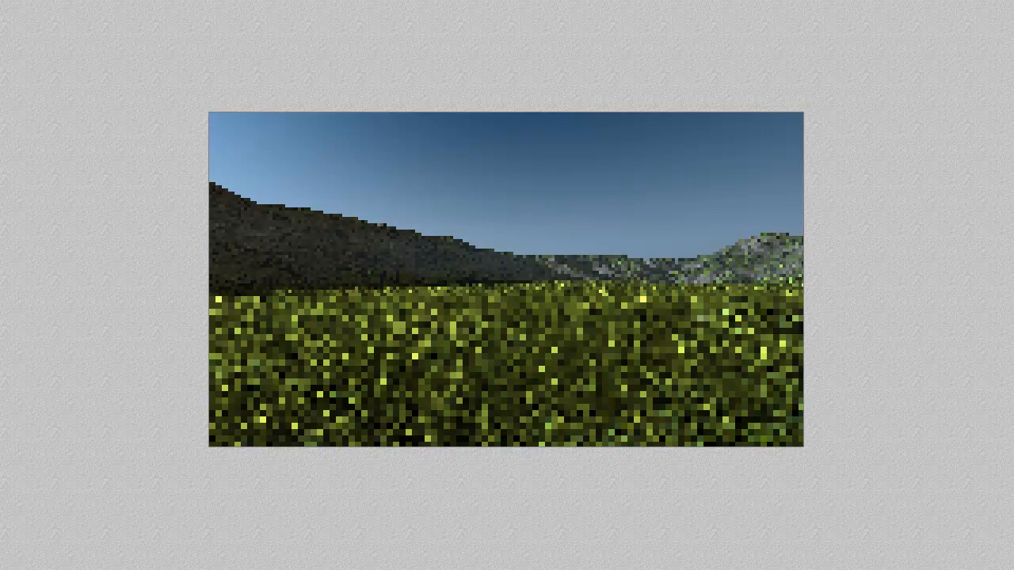
- Save the scene as a Bryce 7 file named "grass wip1"
{"action": "key", "text": "ctrl+shift+s"}
{"action": "type", "text": "grass wip1"}
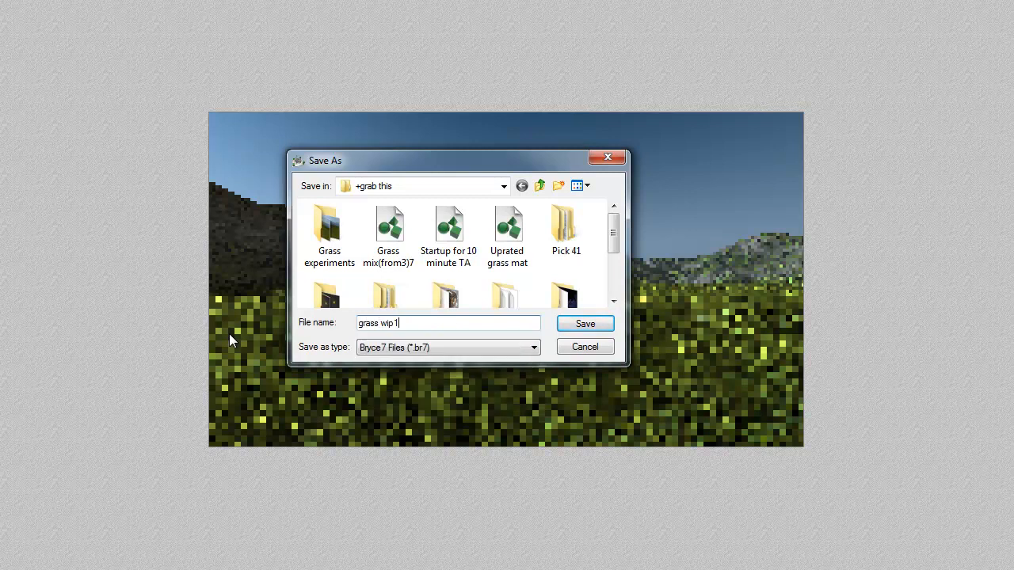
{"action": "key", "text": "Return"}
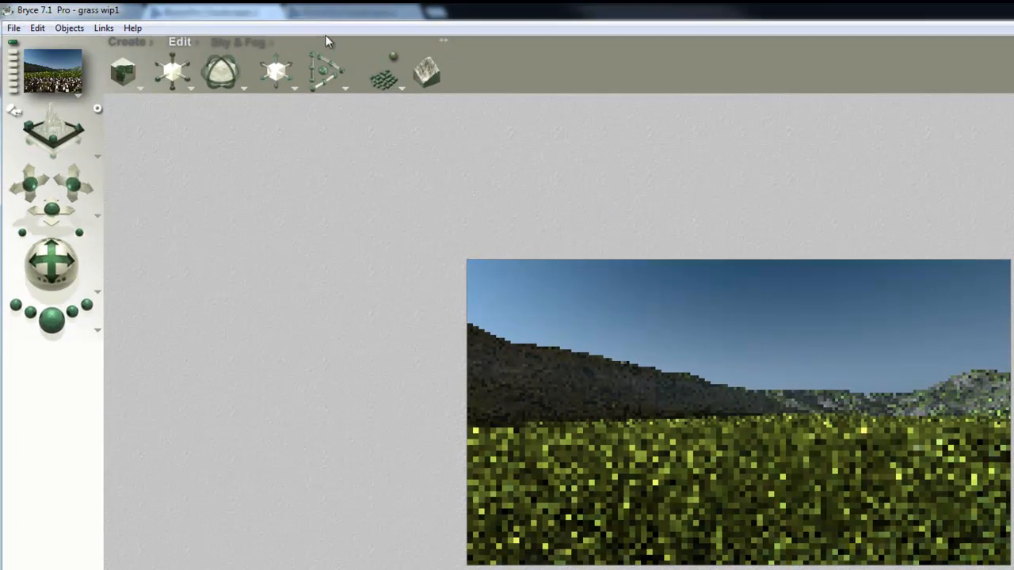
- Try other sun directions with the Sun Control and test-render the scene's lighting
{"action": "left_click", "coordinate": [241, 41]}
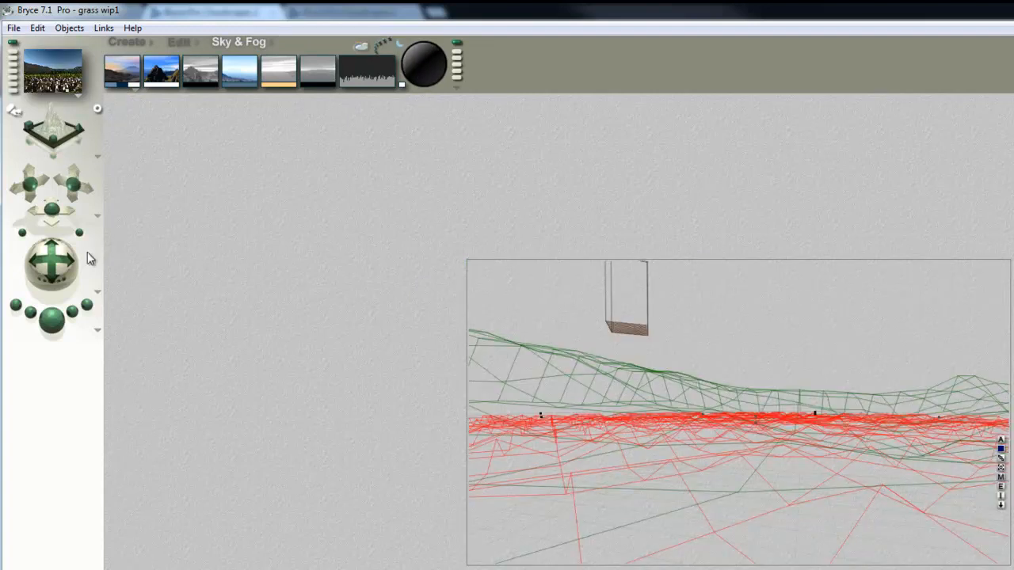
{"action": "left_click", "coordinate": [52, 319]}
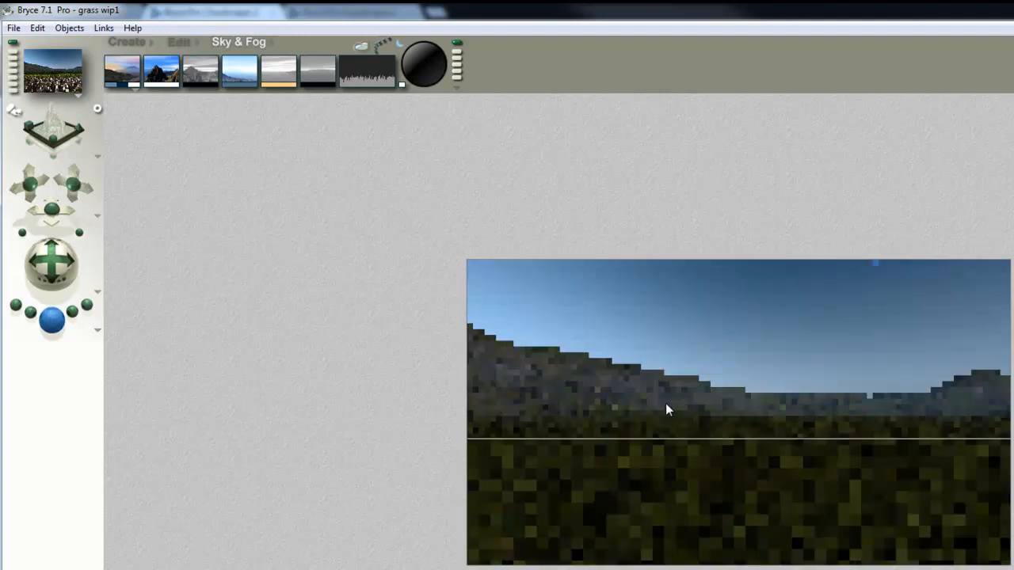
{"action": "left_click", "coordinate": [414, 61]}
{"action": "left_click", "coordinate": [52, 319]}
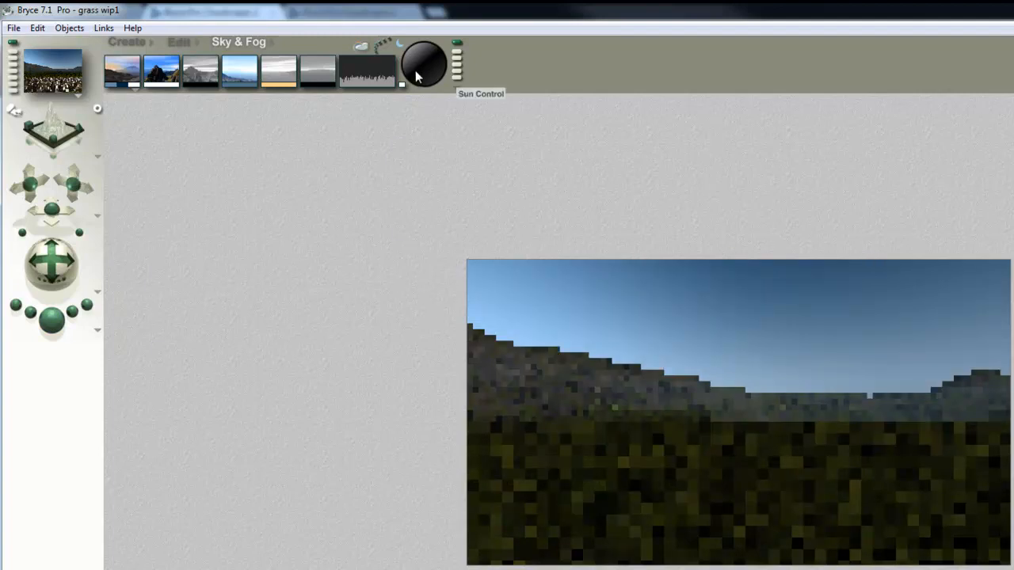
- Place the sun in the sky just above the dark hillside ridge and re-render the scene
{"action": "mouse_move", "coordinate": [428, 69]}
{"action": "left_mouse_down"}
{"action": "mouse_move", "coordinate": [584, 326]}
{"action": "mouse_move", "coordinate": [553, 316]}
{"action": "left_mouse_up"}
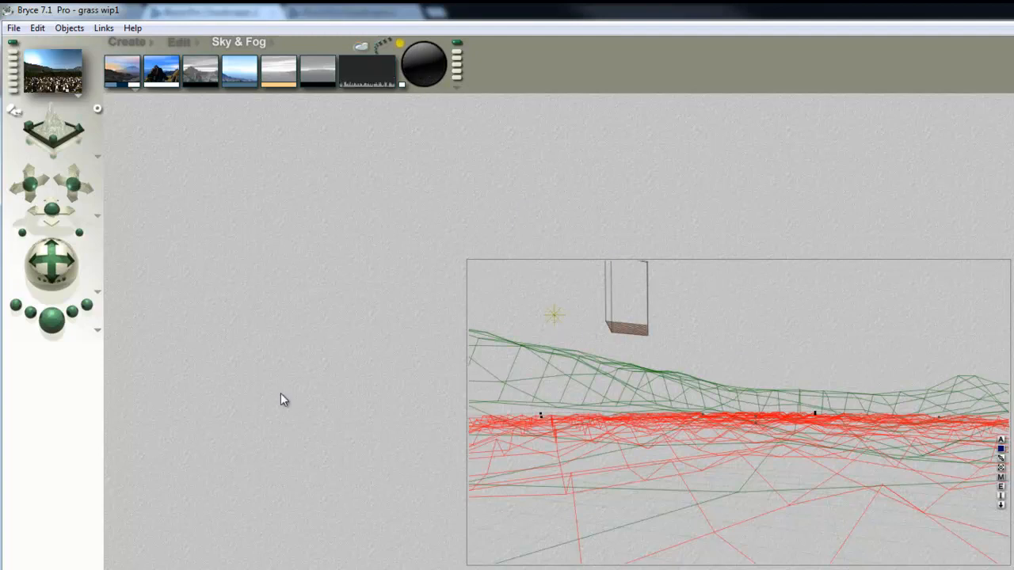
{"action": "left_click", "coordinate": [52, 323]}
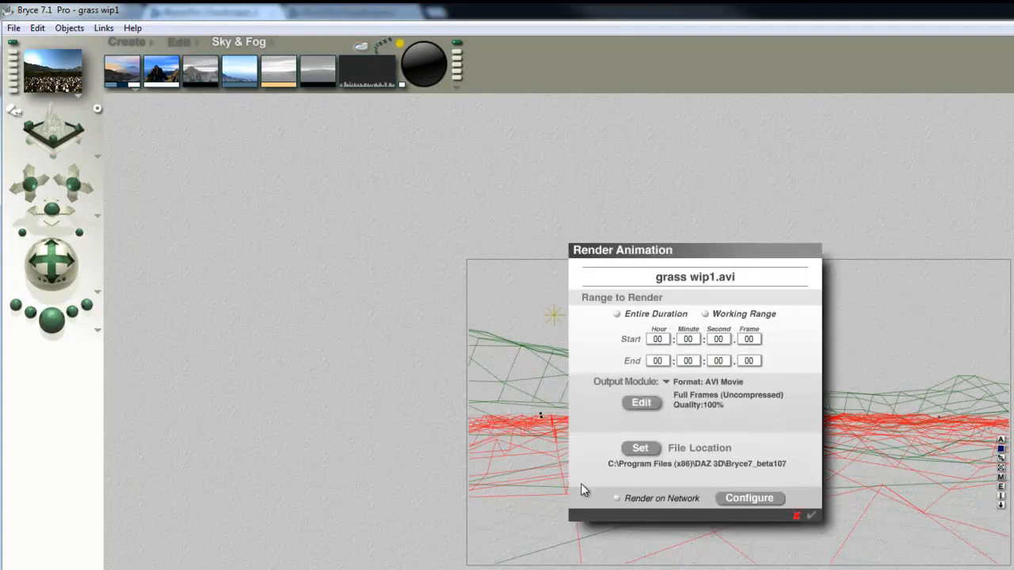
{"action": "left_click", "coordinate": [55, 321]}
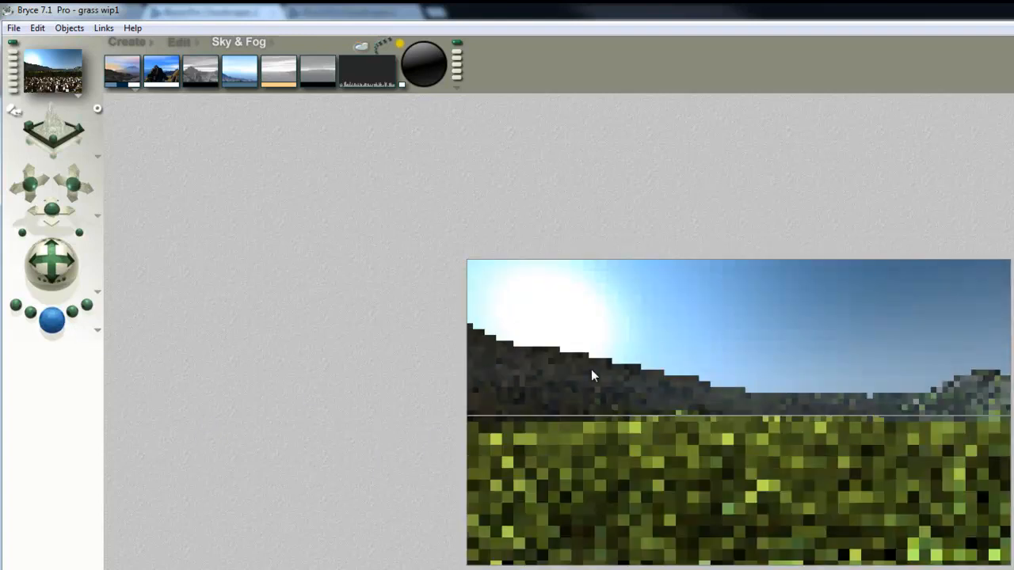
{"action": "left_click", "coordinate": [512, 324]}
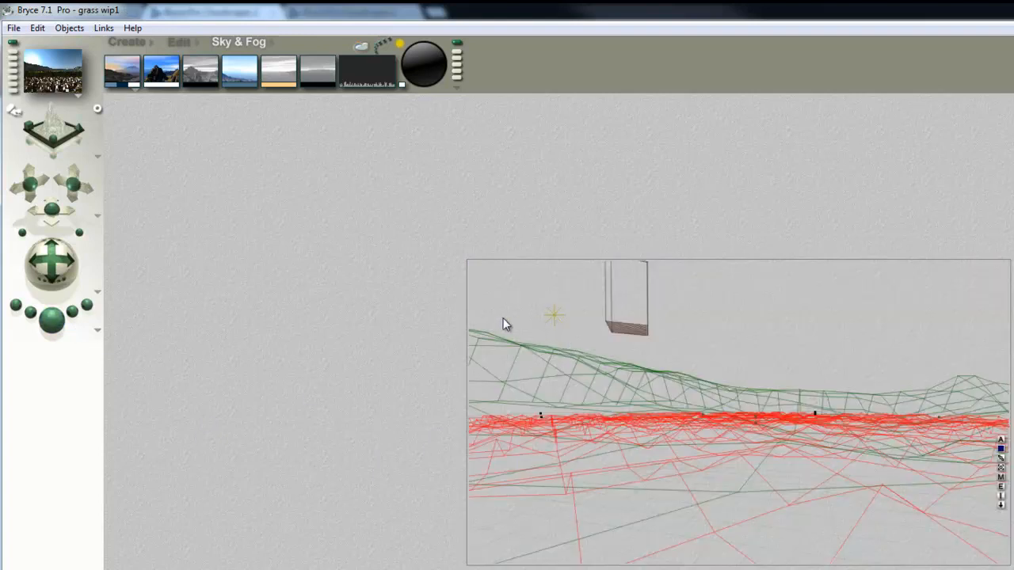
- Lower the sun to the crest at the far left of the hillside ridge, test-rendering each position
{"action": "left_click", "coordinate": [491, 320]}
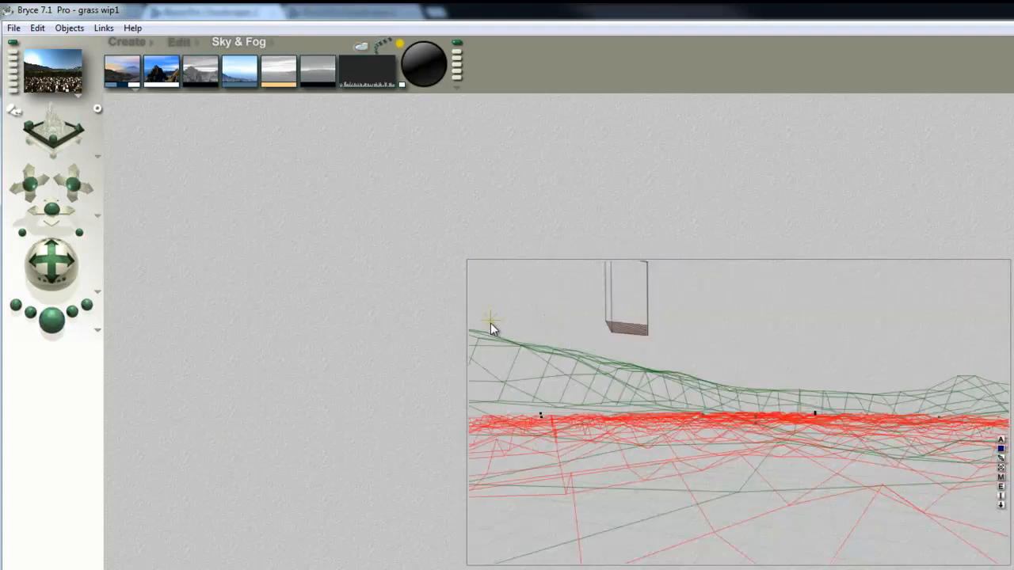
{"action": "left_click", "coordinate": [52, 323]}
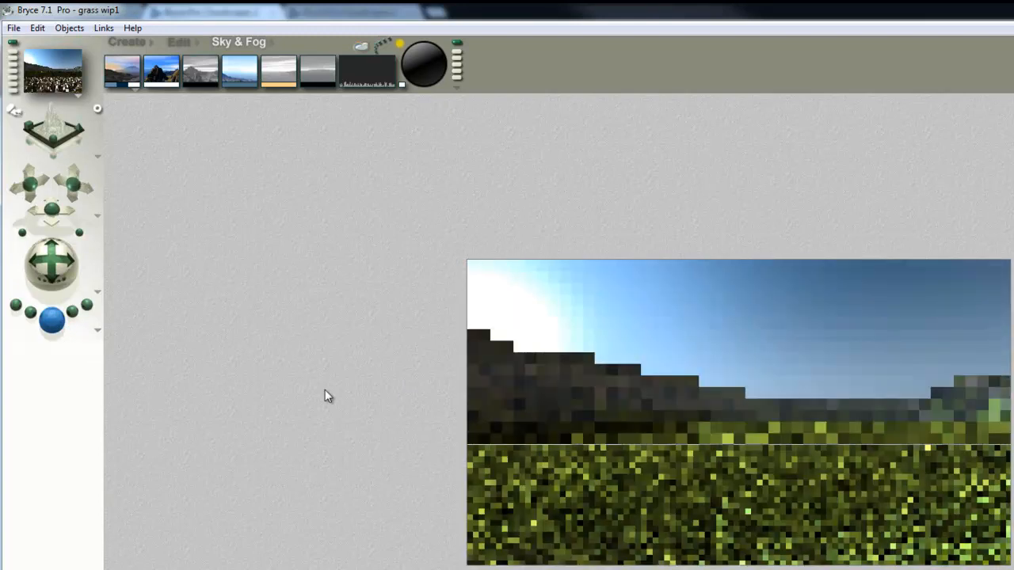
{"action": "left_click", "coordinate": [521, 339]}
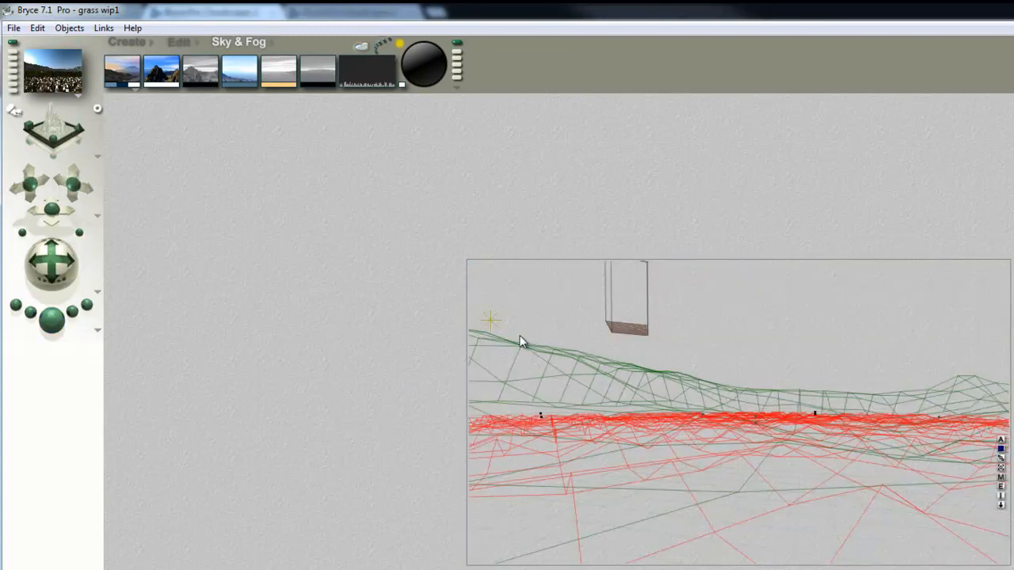
{"action": "left_click", "coordinate": [53, 321]}
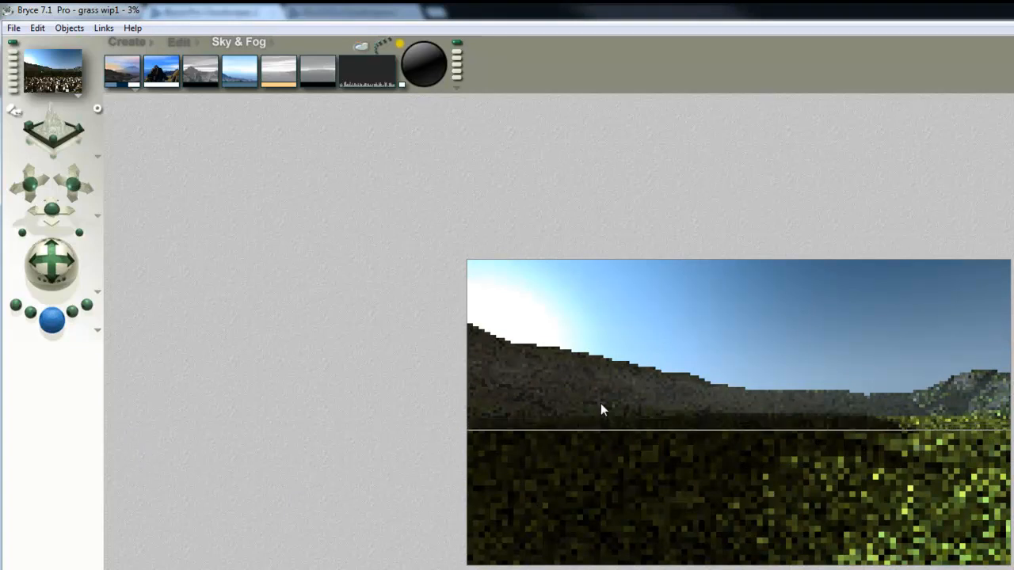
{"action": "left_click", "coordinate": [663, 478]}
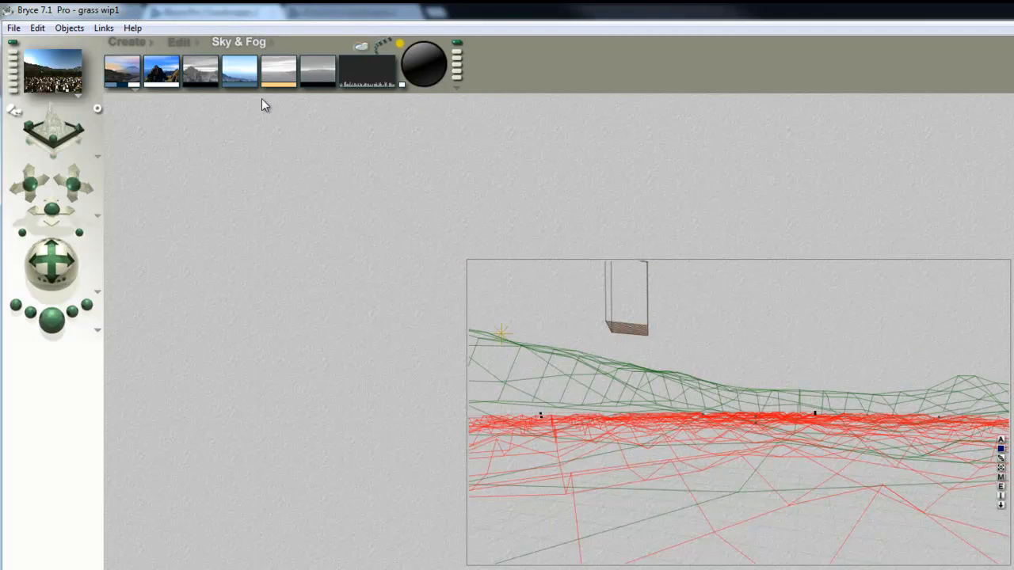
- Make the grass terrain slightly taller and re-render the scene
{"action": "left_click", "coordinate": [180, 42]}
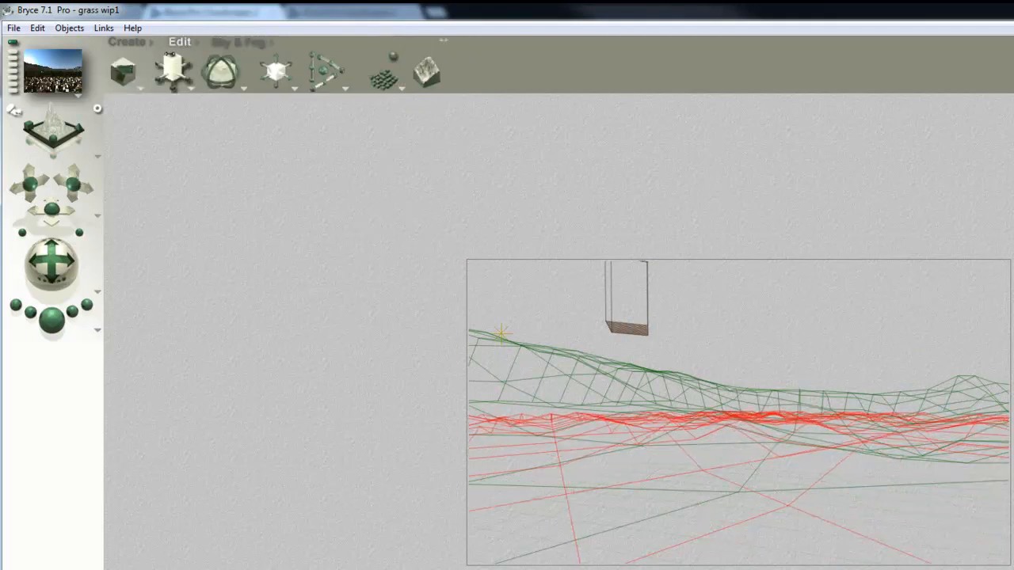
{"action": "left_click", "coordinate": [54, 320]}
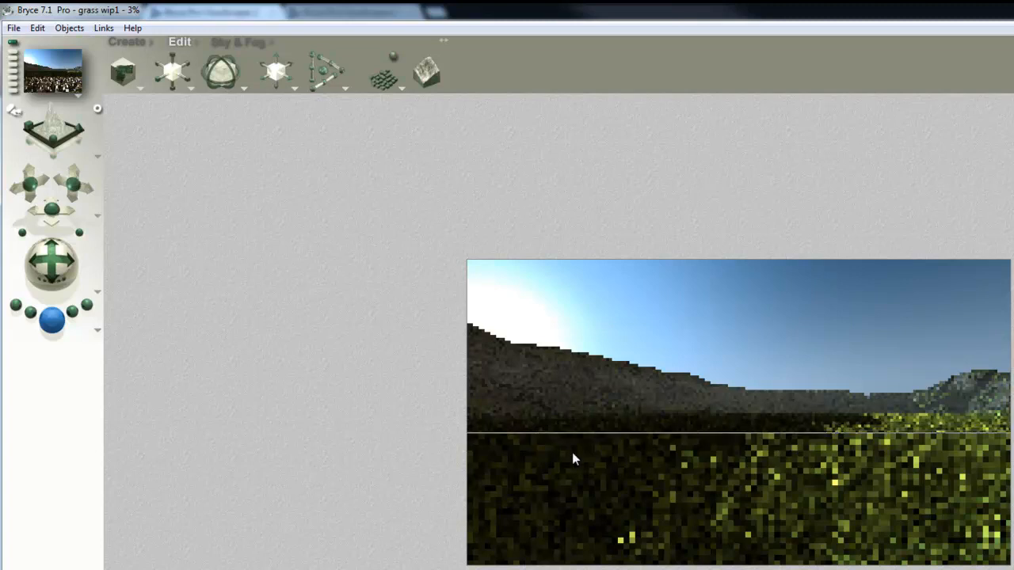
{"action": "left_click", "coordinate": [608, 438]}
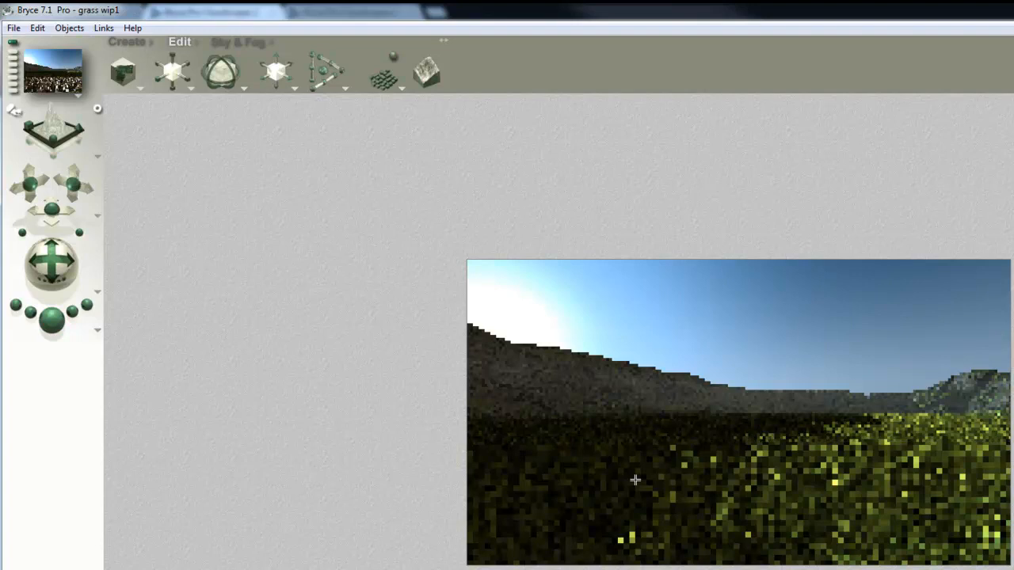
{"action": "left_click", "coordinate": [638, 444]}
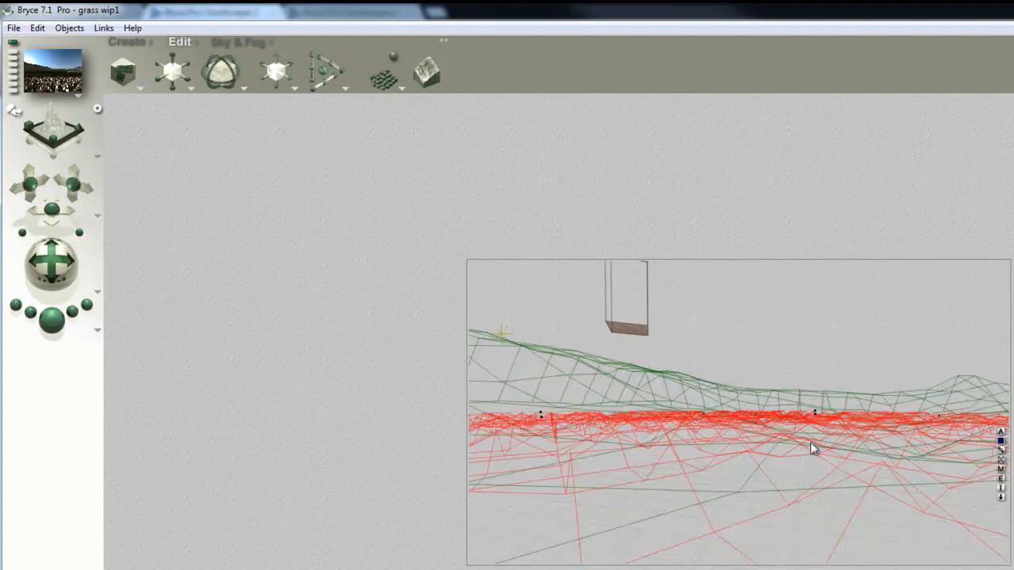
- Turn off Cast Shadows in the grass terrain's basic spots material and re-render the scene
{"action": "left_click", "coordinate": [1000, 471]}
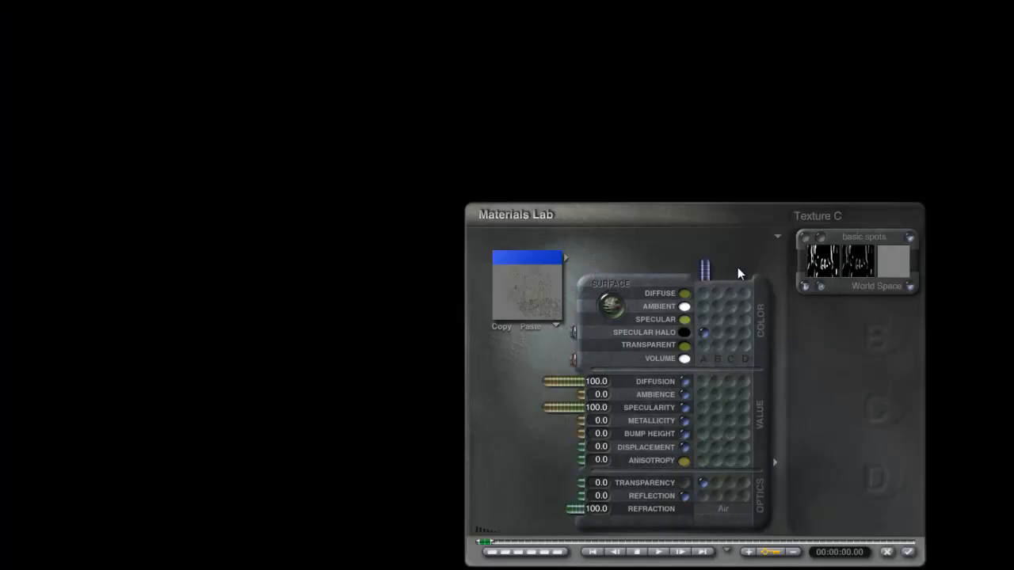
{"action": "left_click", "coordinate": [778, 237]}
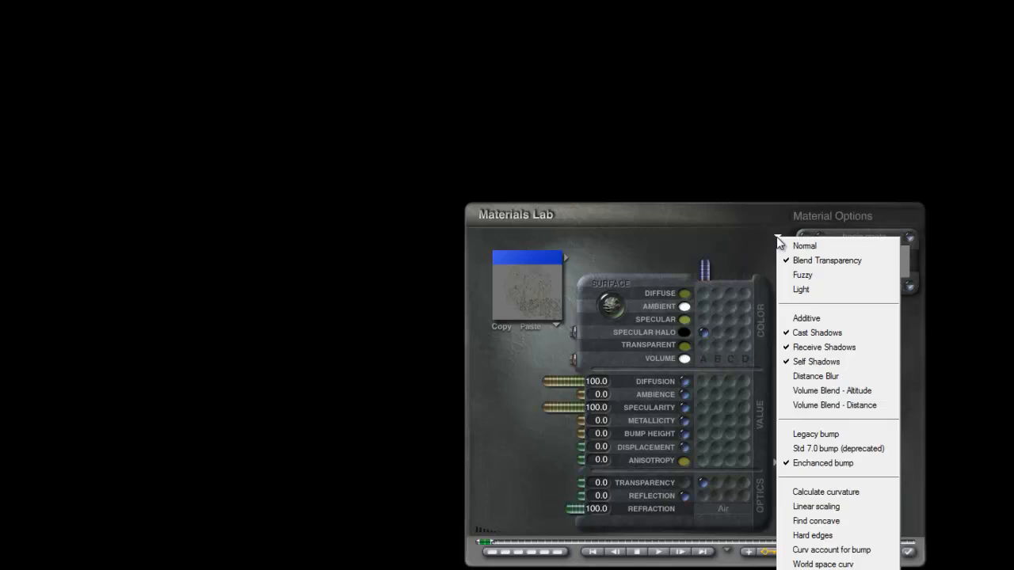
{"action": "left_click", "coordinate": [806, 333]}
{"action": "left_click", "coordinate": [908, 552]}
{"action": "left_click", "coordinate": [54, 324]}
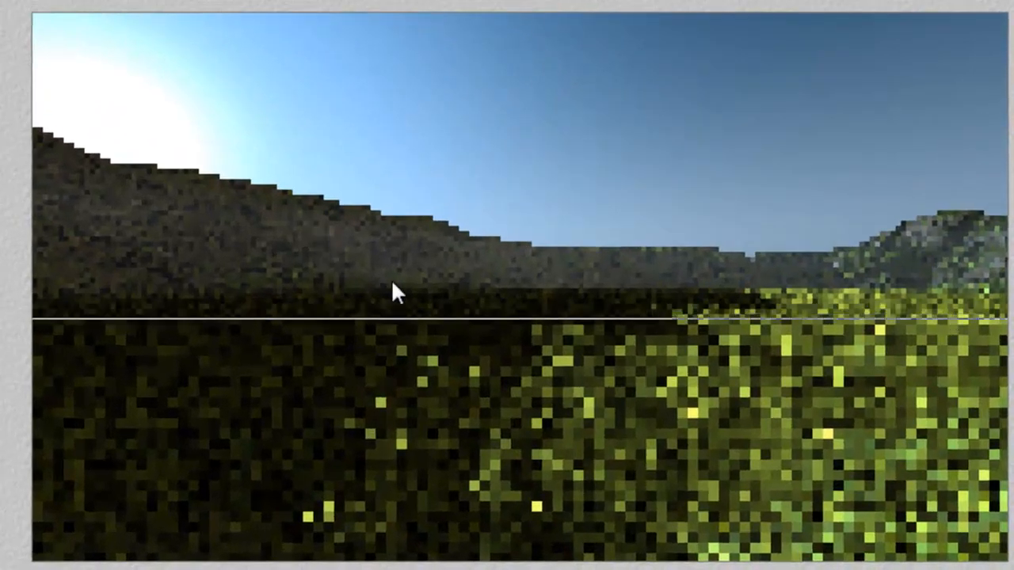
- Test-render small rectangular areas of the foreground and distant grass to examine their detail
{"action": "left_click_drag", "start_coordinate": [808, 318], "coordinate": [727, 211]}
{"action": "left_click_drag", "start_coordinate": [992, 314], "coordinate": [822, 170]}
{"action": "left_click", "coordinate": [804, 187]}
{"action": "left_click_drag", "start_coordinate": [803, 485], "coordinate": [622, 352]}
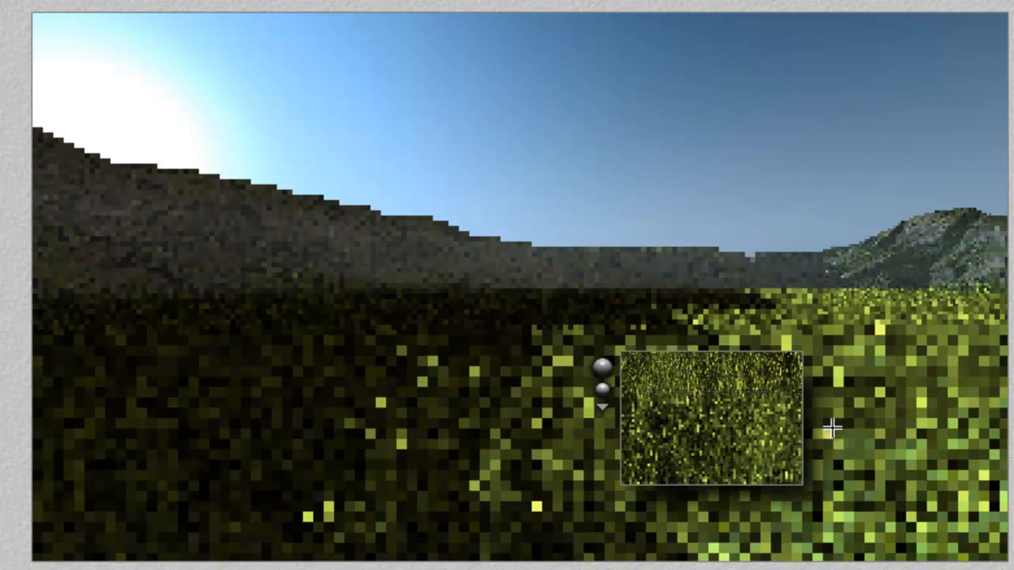
{"action": "left_click_drag", "start_coordinate": [807, 402], "coordinate": [736, 352]}
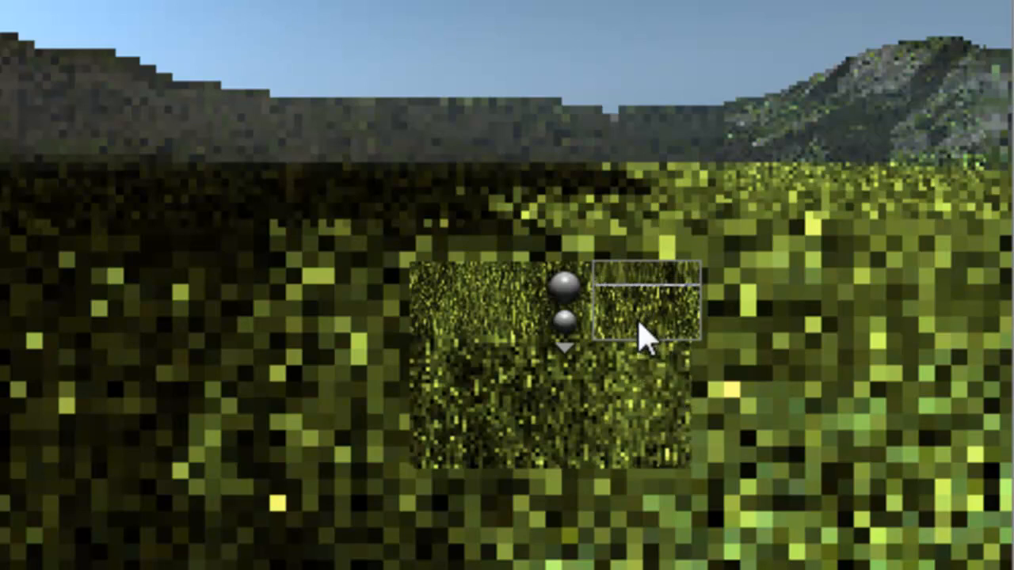
{"action": "key", "text": "Escape"}
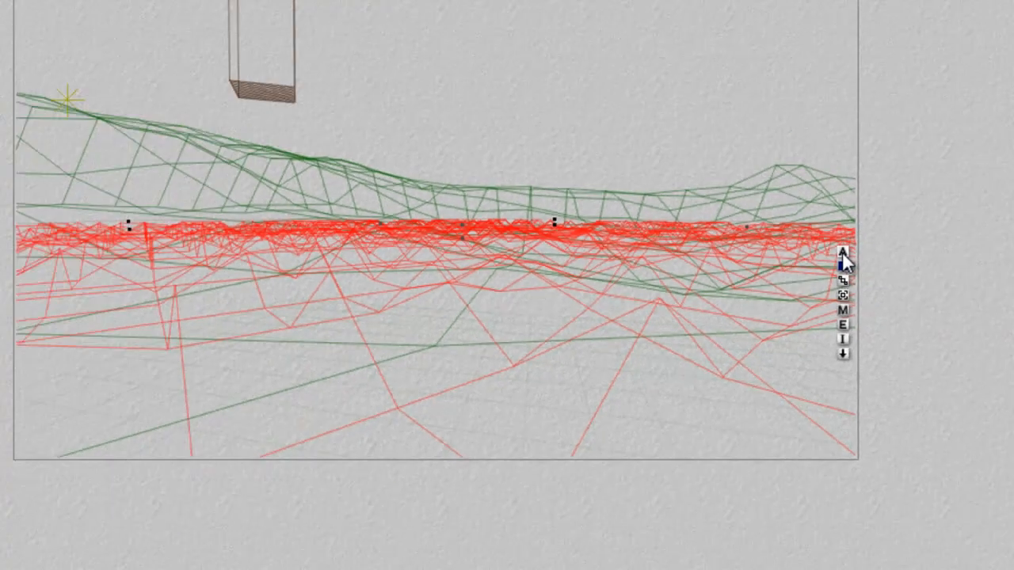
- Check the grass terrain's object attributes and its profile in the side view
{"action": "left_click", "coordinate": [843, 253]}
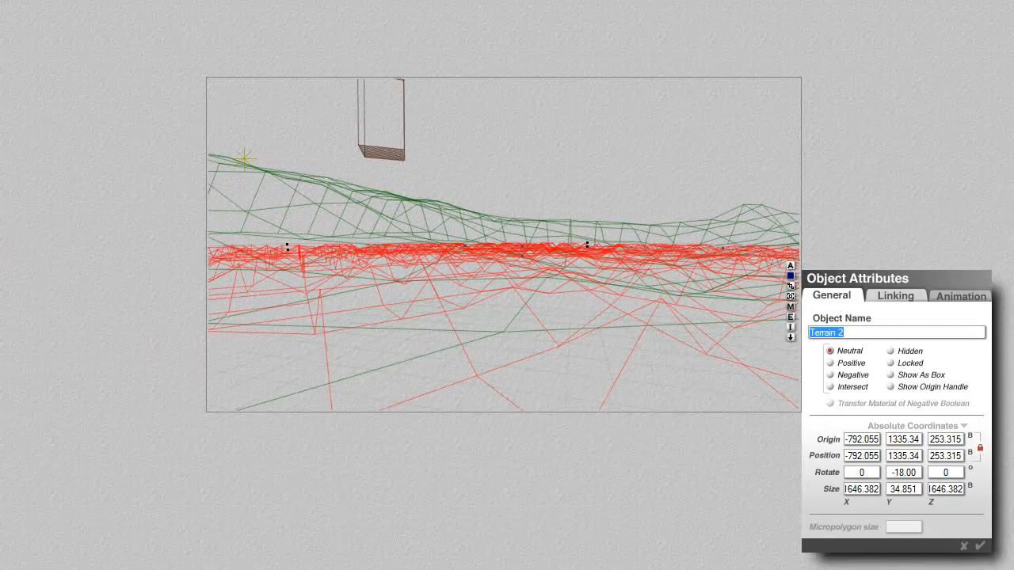
{"action": "left_click", "coordinate": [982, 546]}
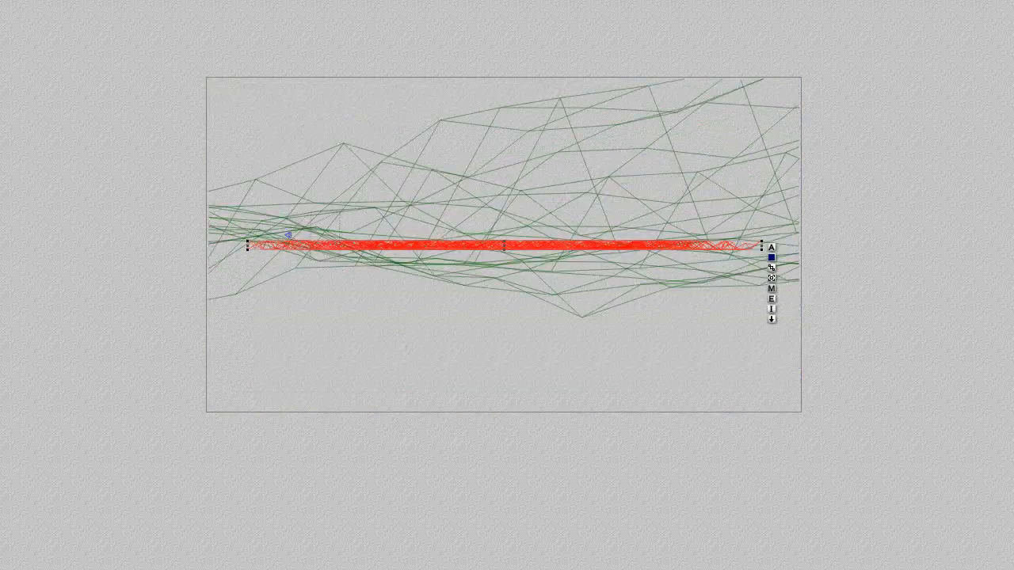
{"action": "left_click_drag", "start_coordinate": [504, 255], "coordinate": [484, 252]}
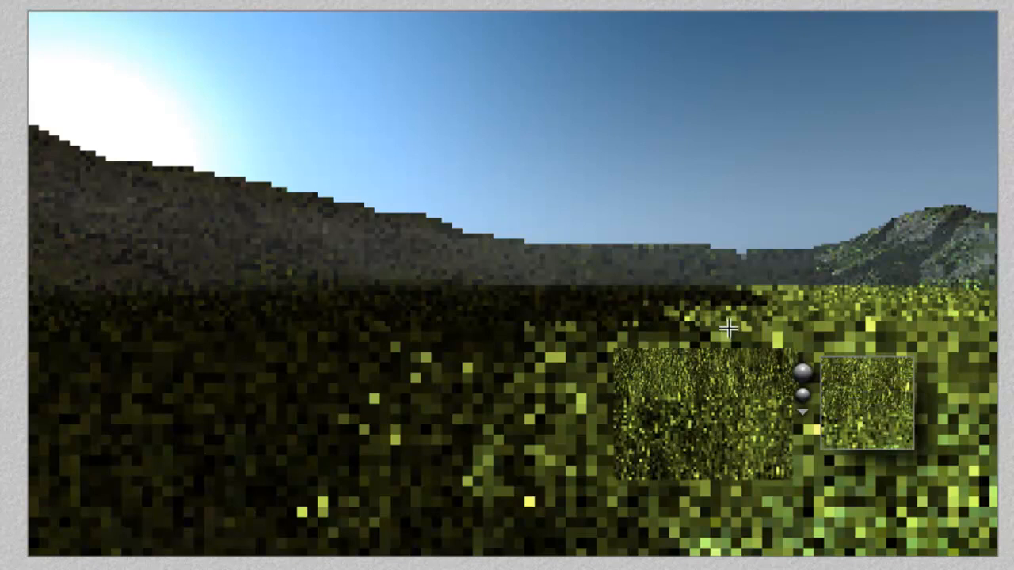
- Test-render a small area where the grass meets the foot of the distant hills
{"action": "left_click_drag", "start_coordinate": [742, 327], "coordinate": [661, 260]}
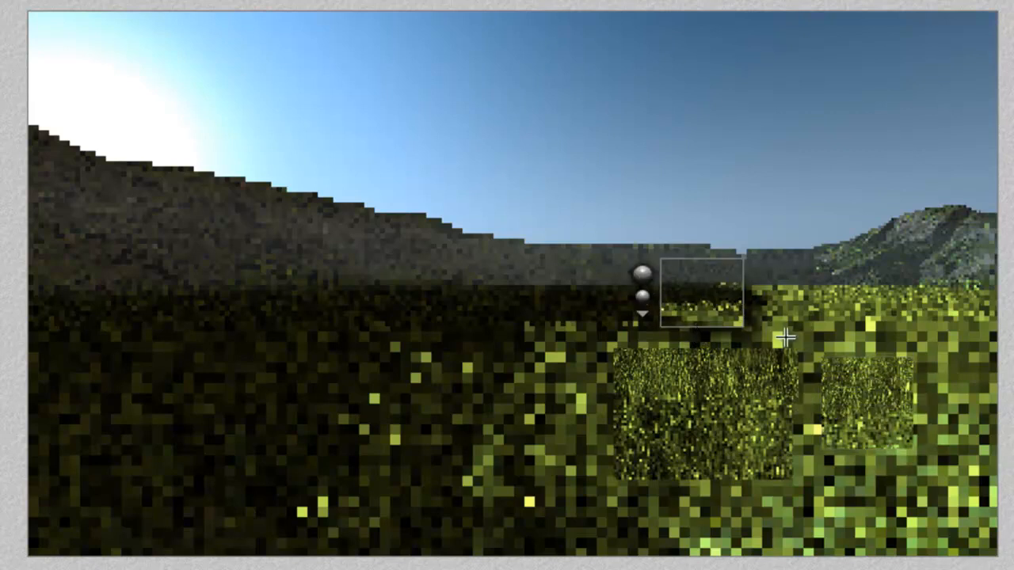
{"action": "left_click", "coordinate": [276, 194]}
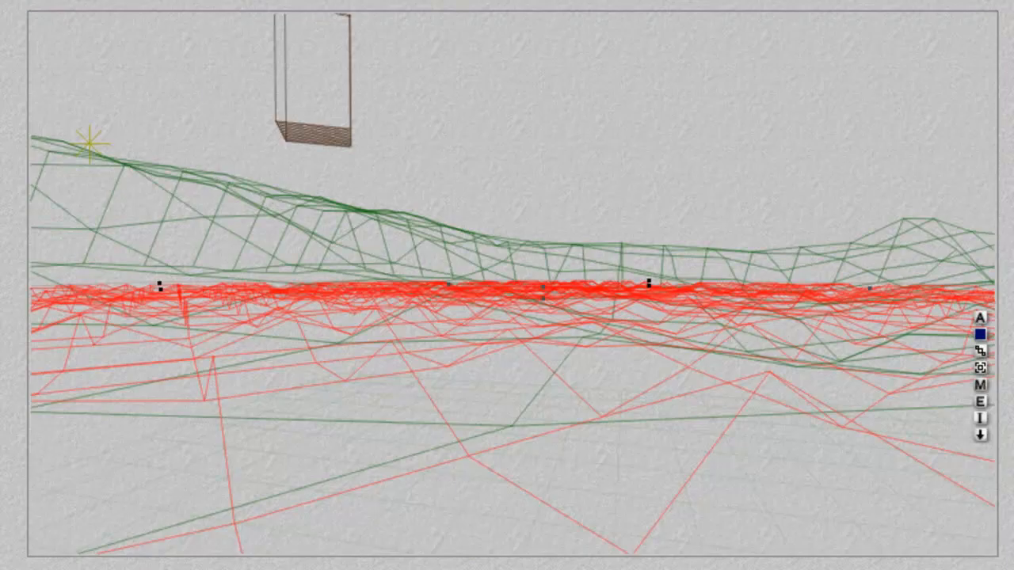
{"action": "key", "text": "ctrl+r"}
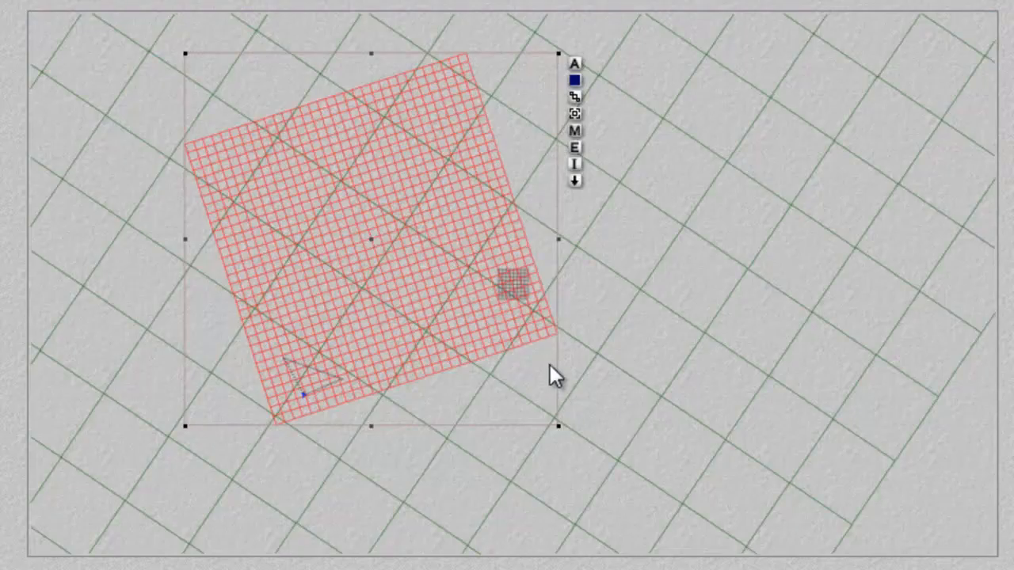
- Shrink the large hills terrain in the top view and reposition it around the grass terrain
{"action": "left_click", "coordinate": [866, 287], "text": "ctrl"}
{"action": "left_click", "coordinate": [866, 290]}
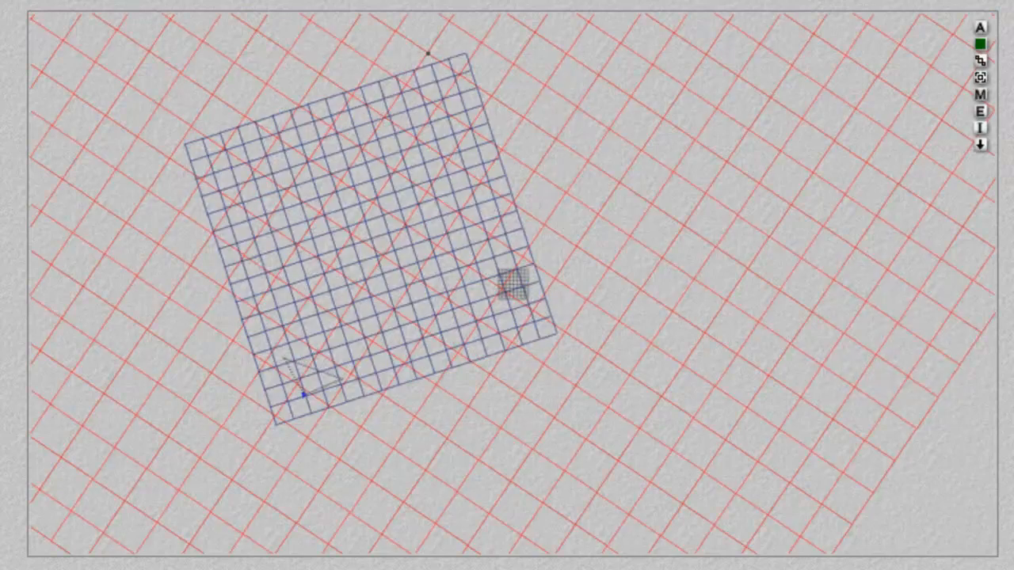
{"action": "key", "text": "ctrl+minus"}
{"action": "key", "text": "ctrl+minus"}
{"action": "key", "text": "ctrl+minus"}
{"action": "left_click_drag", "start_coordinate": [766, 285], "coordinate": [398, 285]}
{"action": "key", "text": "ctrl+z"}
{"action": "left_click_drag", "start_coordinate": [768, 31], "coordinate": [582, 215]}
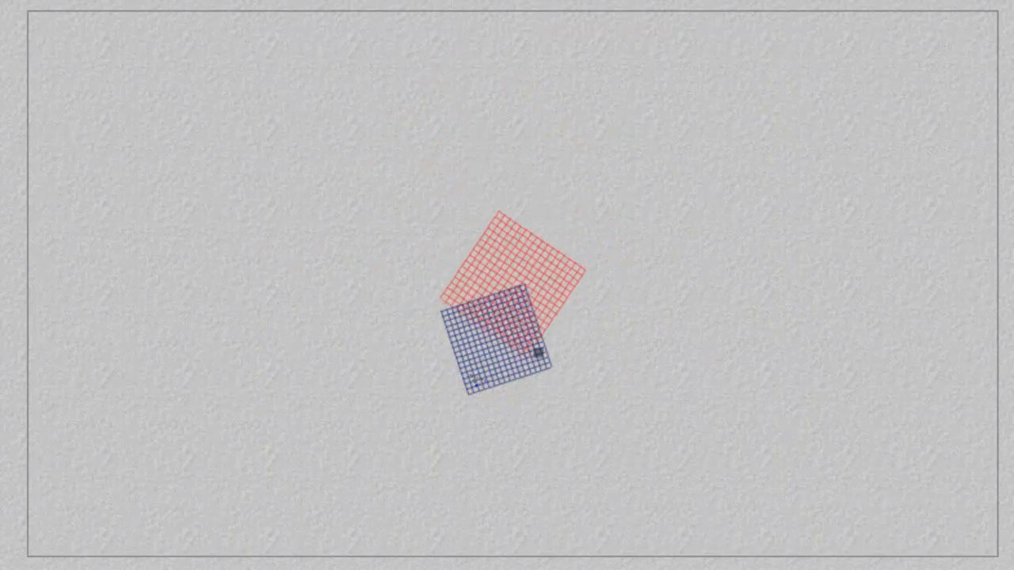
{"action": "left_click_drag", "start_coordinate": [566, 267], "coordinate": [559, 306]}
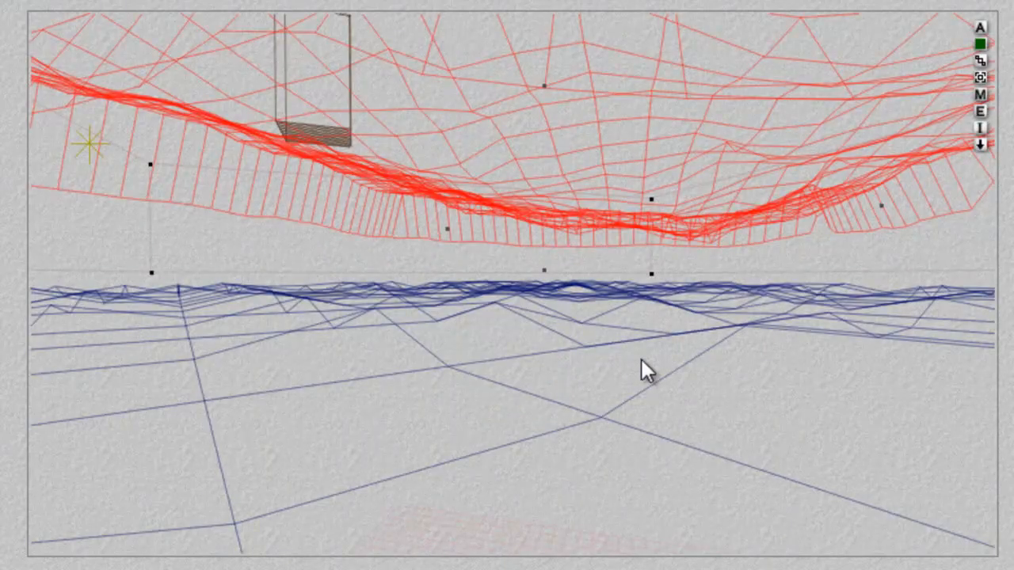
- Lower the hills terrain in the side view to the level of the grass terrain
{"action": "key", "text": "4"}
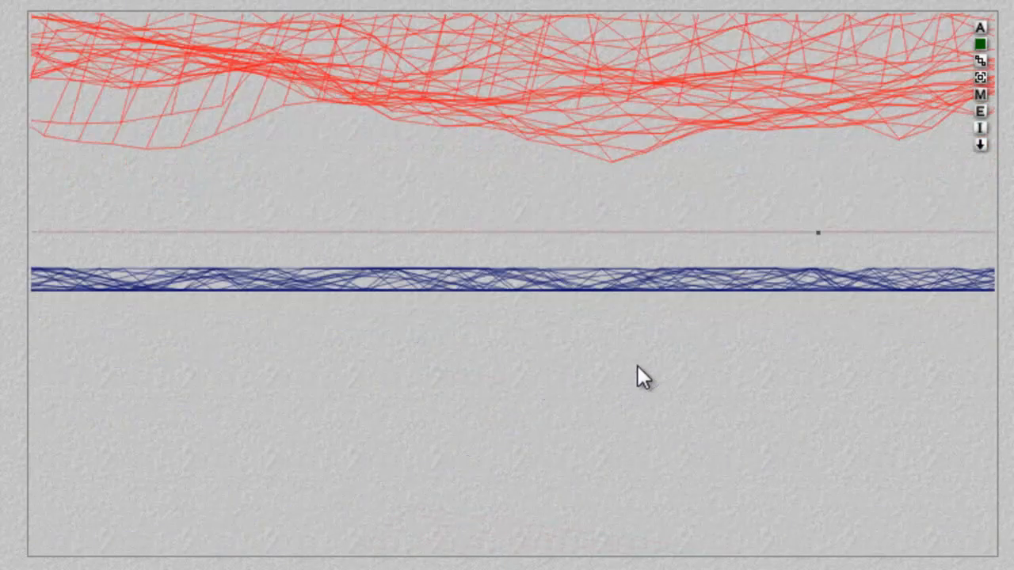
{"action": "left_click", "coordinate": [980, 150]}
{"action": "left_click_drag", "start_coordinate": [575, 131], "coordinate": [598, 327]}
{"action": "key", "text": "1"}
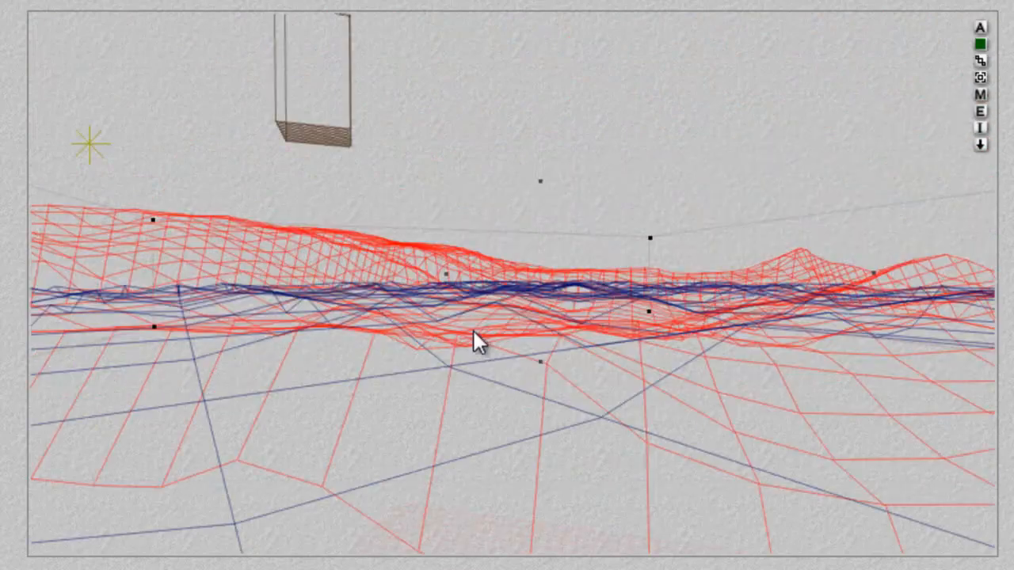
- Raise the camera viewpoint and move the grass terrain in the top view toward the middle of the shot
{"action": "left_click_drag", "start_coordinate": [375, 356], "coordinate": [349, 285]}
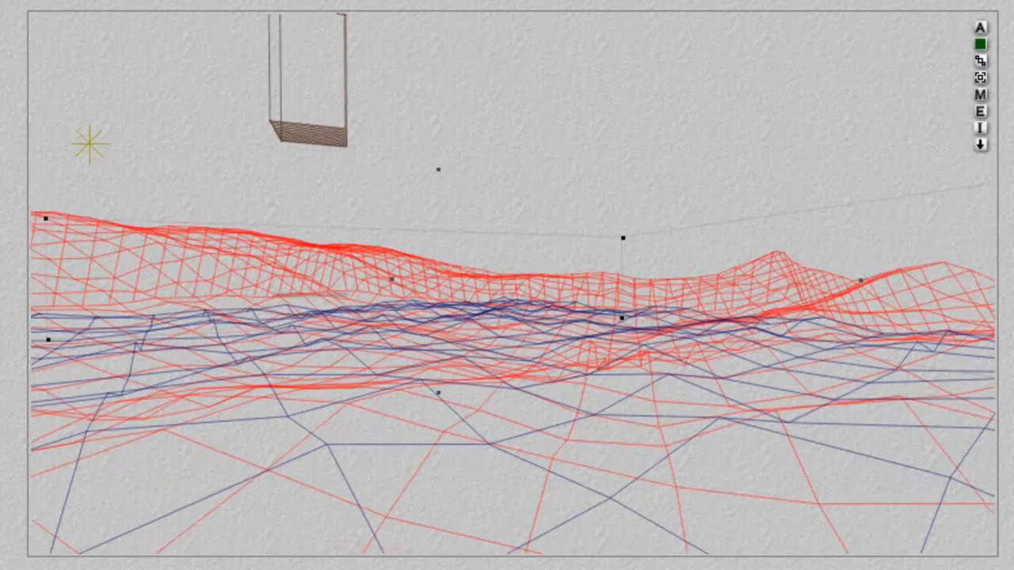
{"action": "left_click", "coordinate": [464, 362], "text": "ctrl"}
{"action": "left_click", "coordinate": [467, 365]}
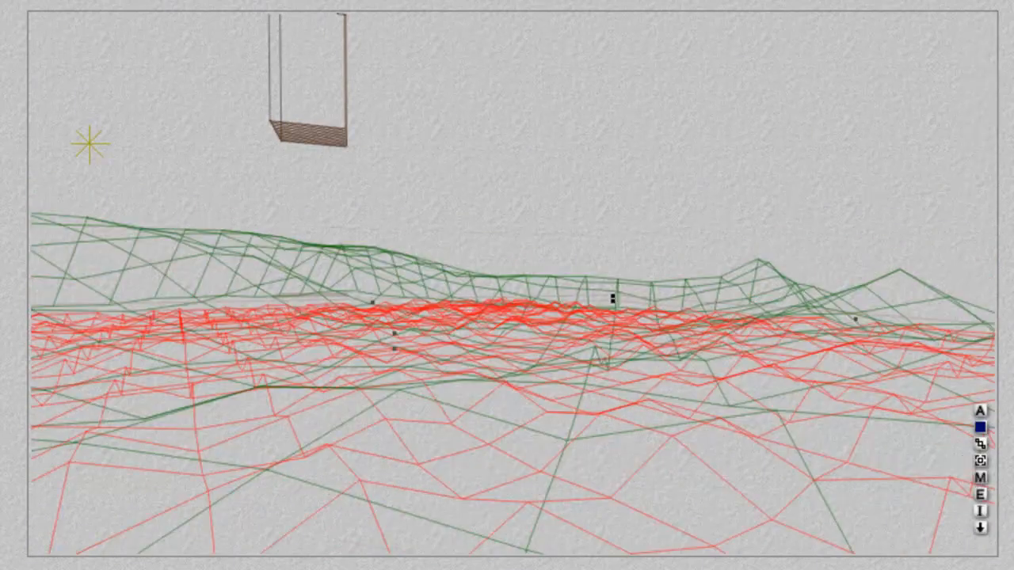
{"action": "key", "text": "2"}
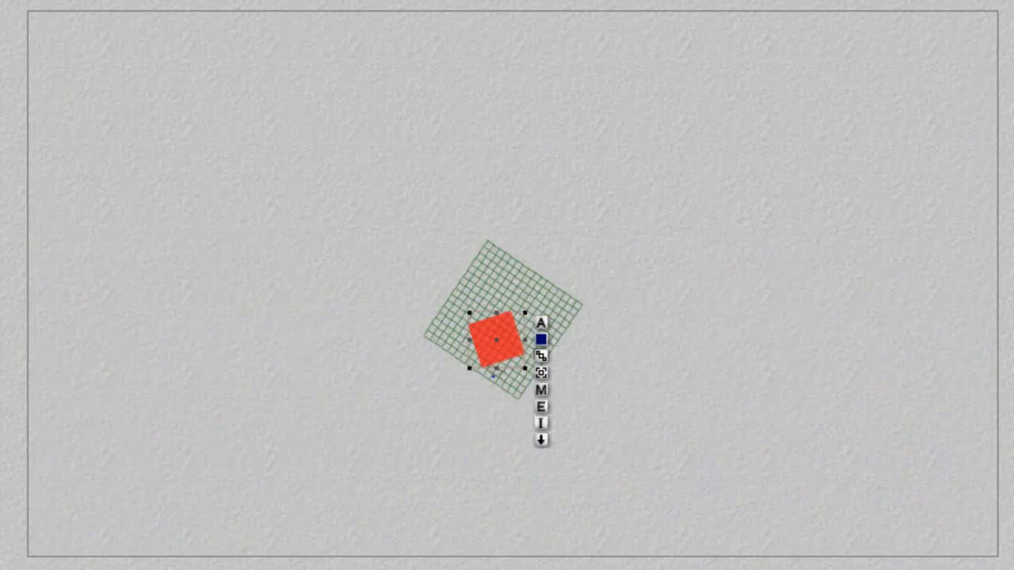
{"action": "left_click_drag", "start_coordinate": [469, 313], "coordinate": [428, 293]}
{"action": "mouse_move", "coordinate": [514, 343]}
{"action": "left_mouse_down"}
{"action": "mouse_move", "coordinate": [530, 337]}
{"action": "mouse_move", "coordinate": [527, 346]}
{"action": "left_mouse_up"}
{"action": "key", "text": "1"}
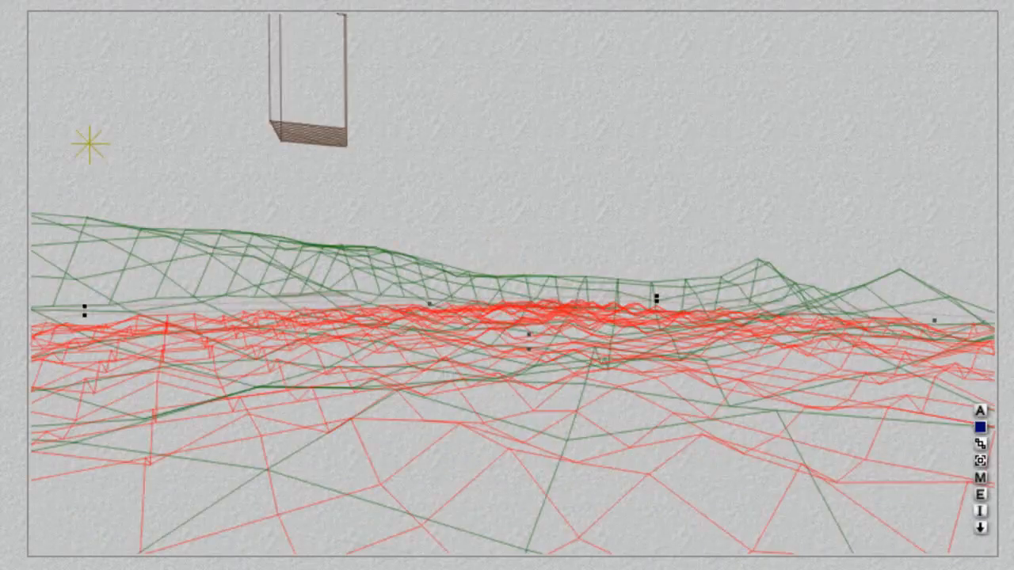
- Re-render the scene and examine a small area of grass below the distant hills
{"action": "key", "text": "ctrl+r"}
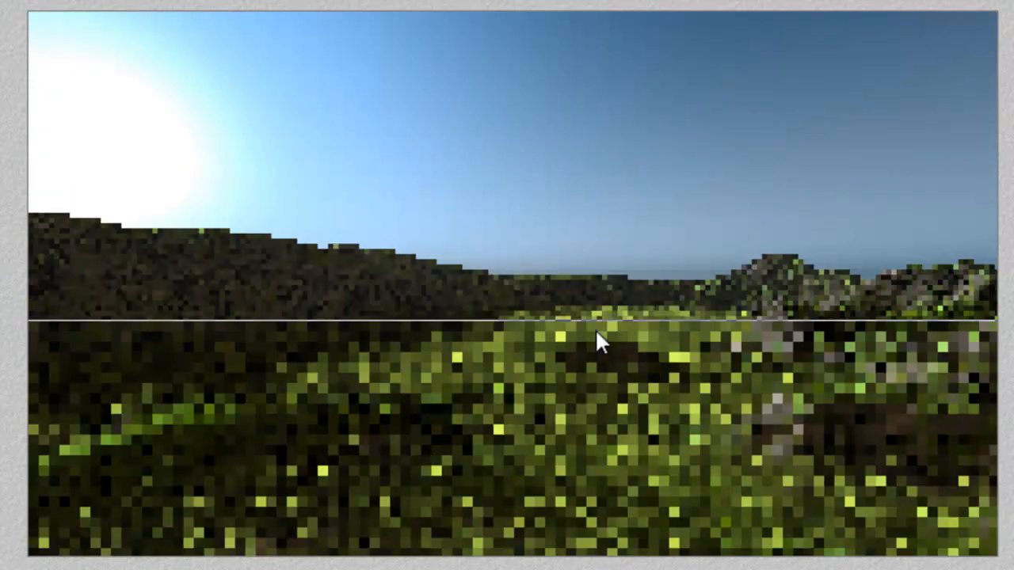
{"action": "left_click", "coordinate": [479, 321]}
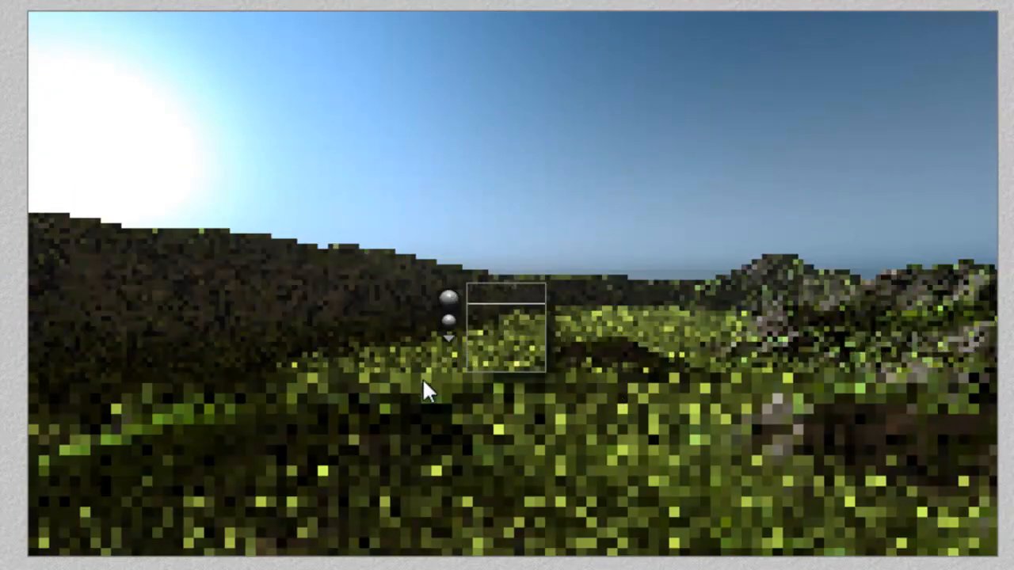
{"action": "key", "text": "Escape"}
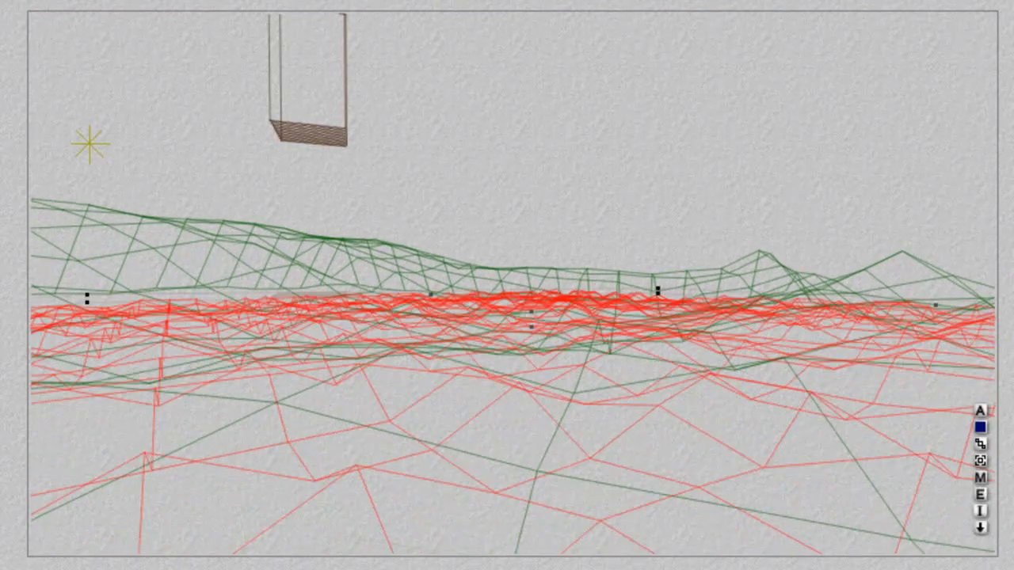
- Select the hills terrain, raise it relative to the grass, and re-render the scene
{"action": "left_click_drag", "start_coordinate": [75, 232], "coordinate": [178, 253], "text": "ctrl"}
{"action": "left_click_drag", "start_coordinate": [442, 151], "coordinate": [441, 109]}
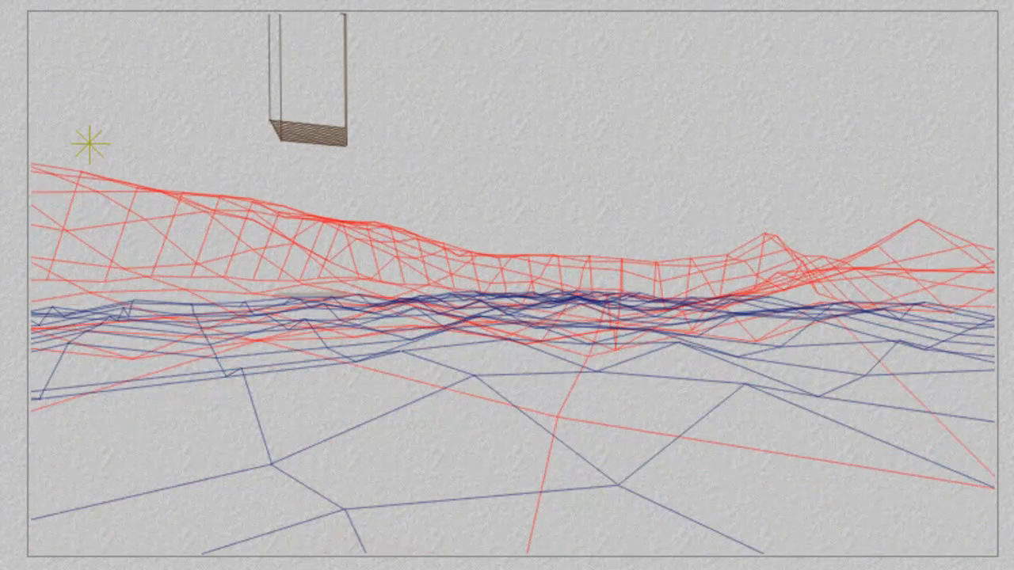
{"action": "key", "text": "ctrl+r"}
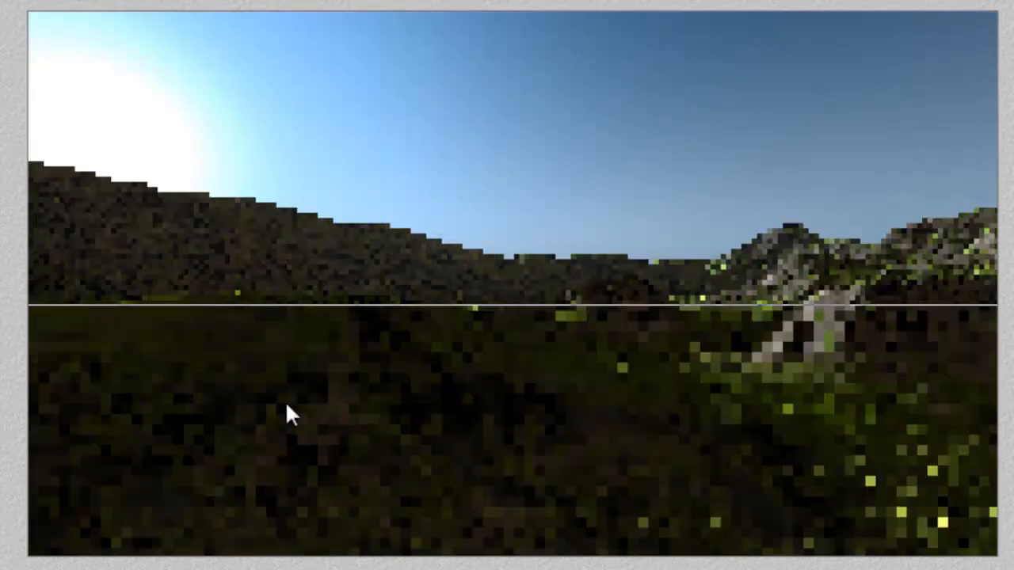
- Raise the sun higher above the hills, re-render the scene, and examine patches of the grass
{"action": "key", "text": "Escape"}
{"action": "left_click_drag", "start_coordinate": [853, 443], "coordinate": [642, 319]}
{"action": "left_click", "coordinate": [625, 336]}
{"action": "key", "text": "Escape"}
{"action": "key", "text": "Escape"}
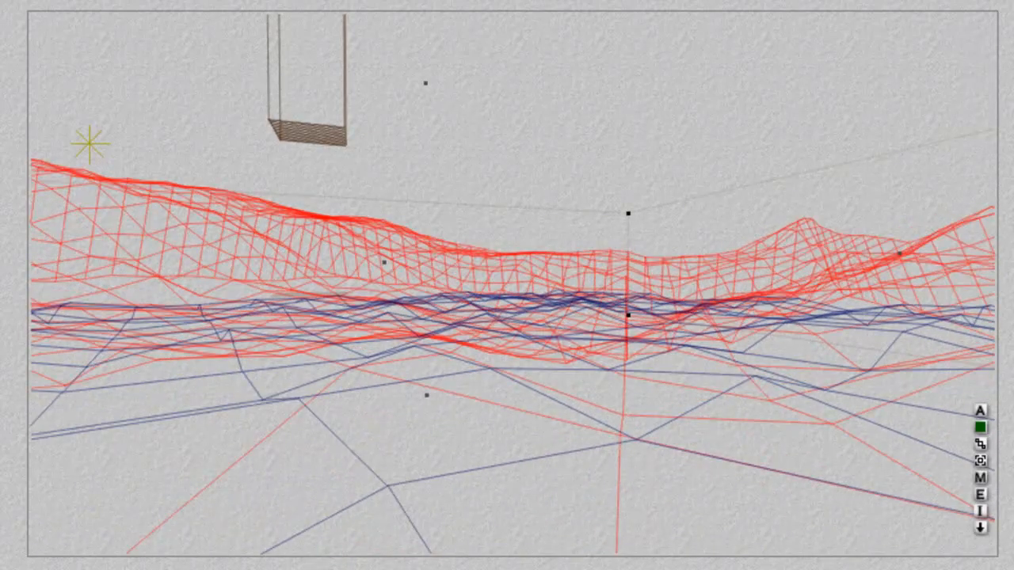
{"action": "key", "text": "ctrl+r"}
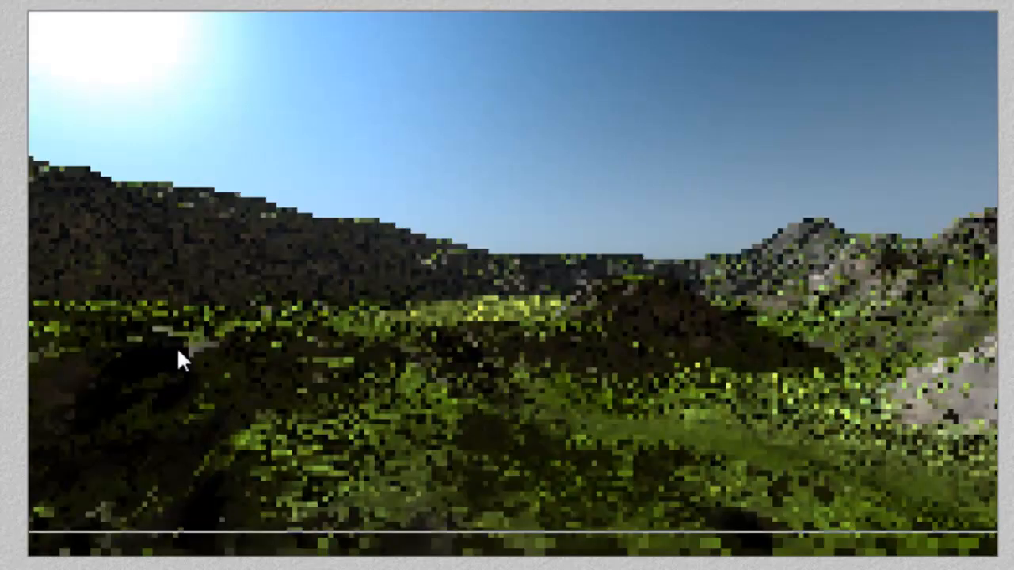
{"action": "mouse_move", "coordinate": [824, 439]}
{"action": "left_mouse_down"}
{"action": "mouse_move", "coordinate": [640, 333]}
{"action": "mouse_move", "coordinate": [616, 308]}
{"action": "left_mouse_up"}
{"action": "left_click", "coordinate": [599, 362]}
{"action": "left_click", "coordinate": [535, 327]}
{"action": "key", "text": "Escape"}
- Select the grass terrain in the side view, increase its height slightly, and re-render the scene from the camera
{"action": "key", "text": "3"}
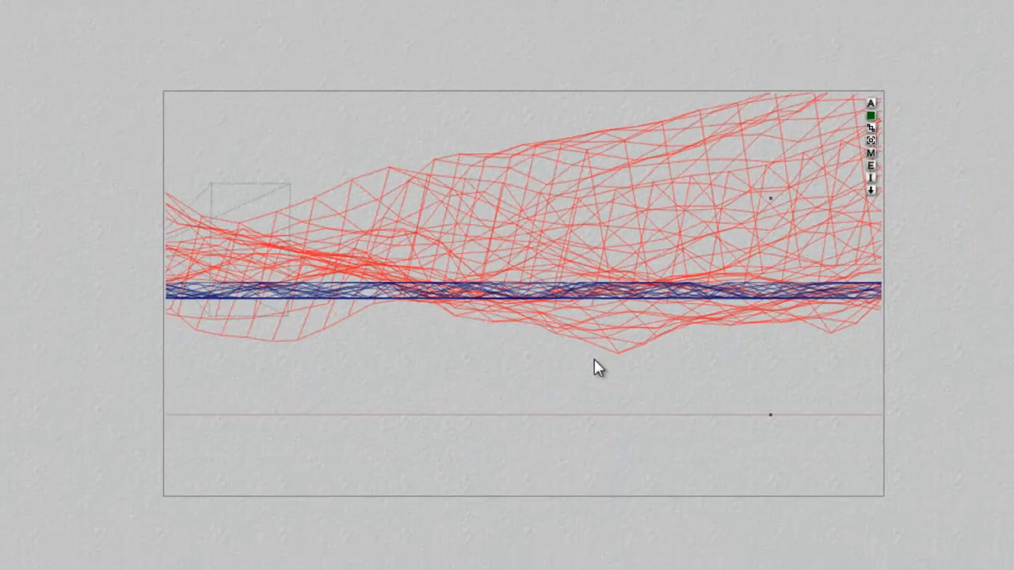
{"action": "right_click", "coordinate": [576, 298]}
{"action": "left_click", "coordinate": [498, 285]}
{"action": "left_click", "coordinate": [130, 35]}
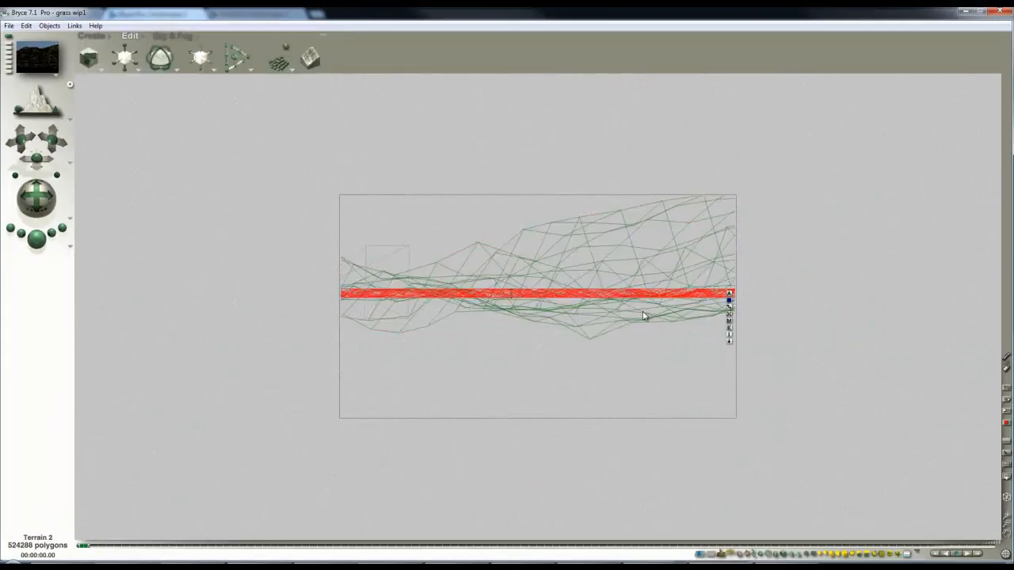
{"action": "left_click_drag", "start_coordinate": [126, 68], "coordinate": [126, 68]}
{"action": "key", "text": "1"}
{"action": "key", "text": "Escape"}
{"action": "left_click", "coordinate": [36, 237]}
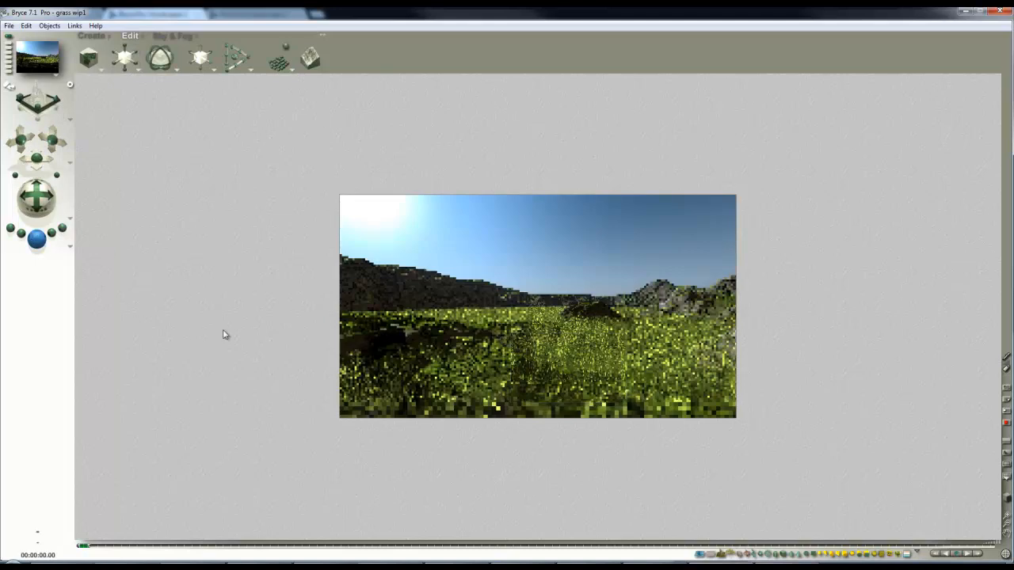
- Raise the grass terrain slightly in the side view so it covers more of the hills terrain, and re-render
{"action": "left_click_drag", "start_coordinate": [503, 287], "coordinate": [566, 336]}
{"action": "left_click", "coordinate": [496, 294]}
{"action": "key", "text": "Escape"}
{"action": "key", "text": "5"}
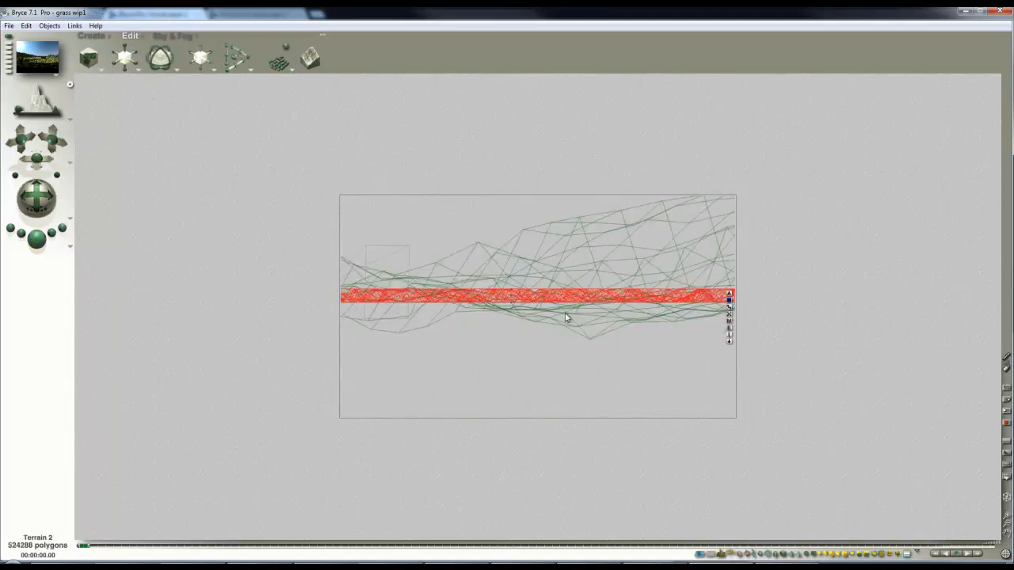
{"action": "left_click_drag", "start_coordinate": [206, 52], "coordinate": [211, 52]}
{"action": "key", "text": "1"}
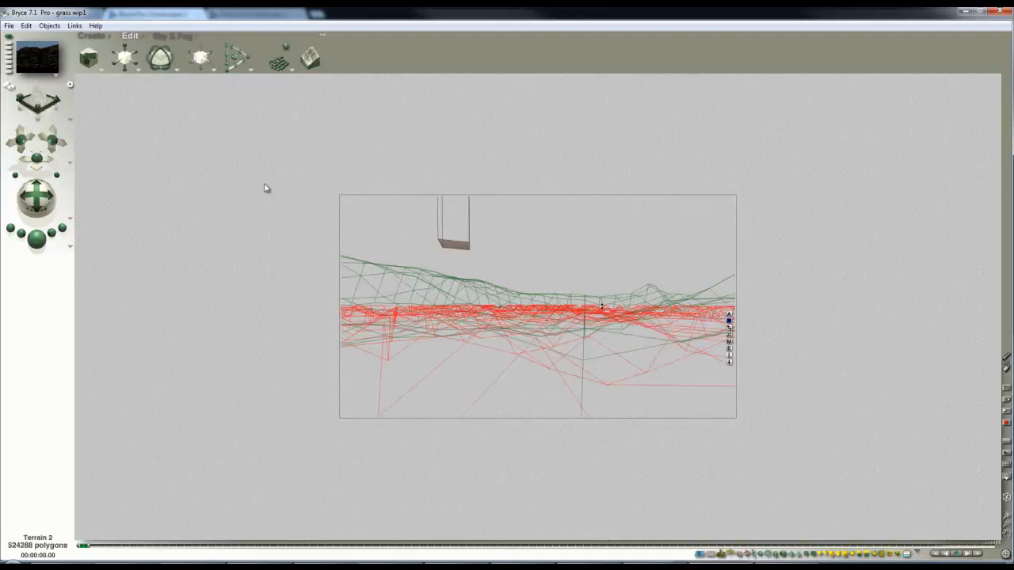
{"action": "left_click", "coordinate": [37, 240]}
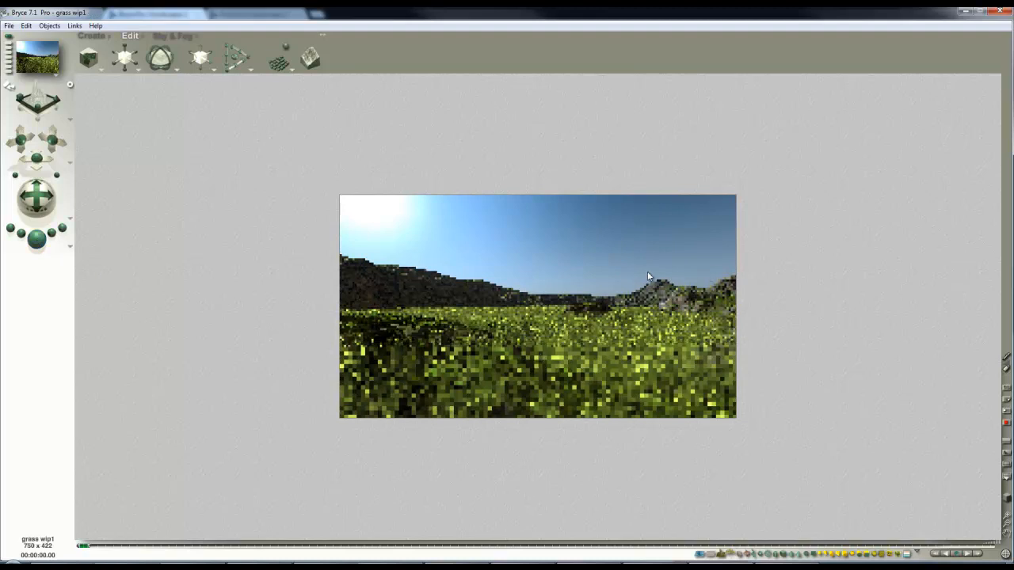
{"action": "left_click_drag", "start_coordinate": [648, 272], "coordinate": [648, 277]}
{"action": "key", "text": "Escape"}
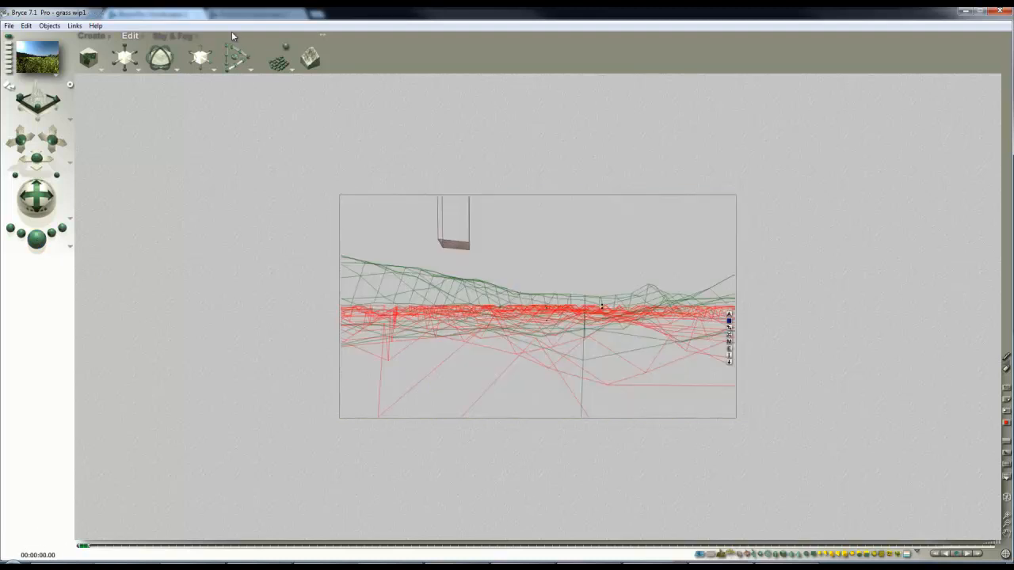
- Move the sun to the right side of the sky above the distant hills and re-render the scene
{"action": "left_click", "coordinate": [179, 35]}
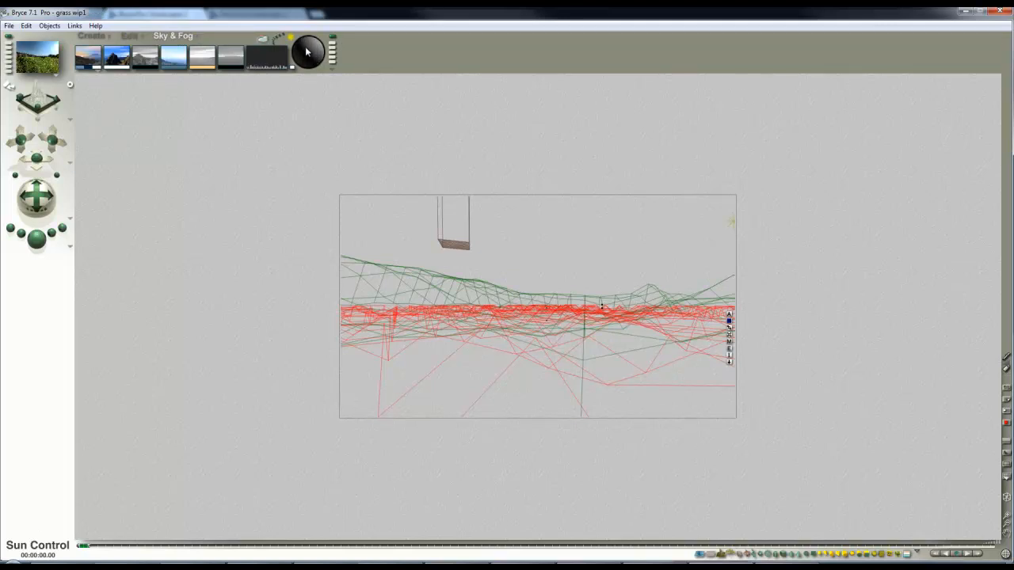
{"action": "left_click", "coordinate": [37, 238]}
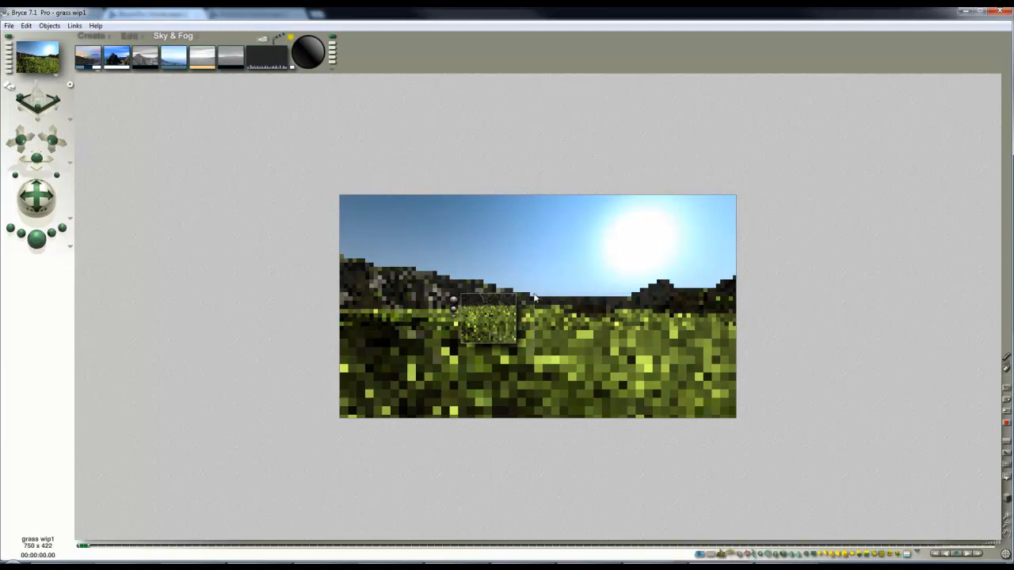
{"action": "left_click", "coordinate": [561, 358]}
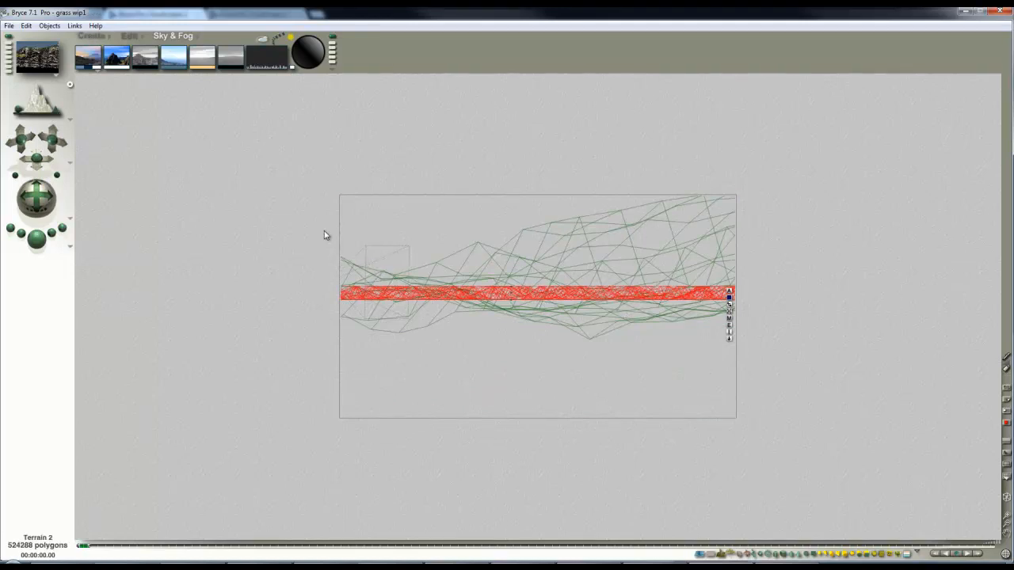
- Select Plane 3 among the overlapping objects and raise it in the side view up to the level of the terrains
{"action": "key", "text": "2"}
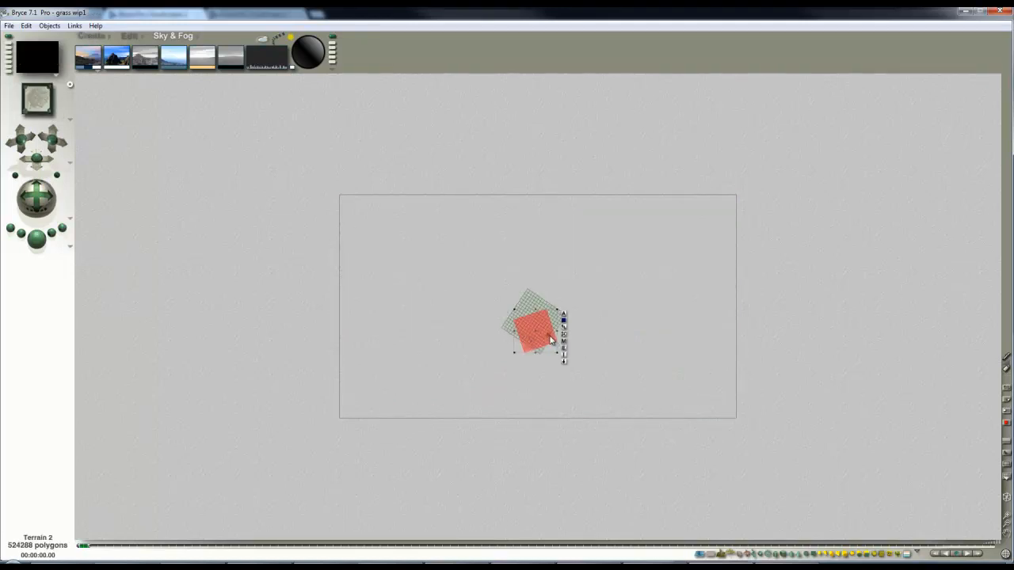
{"action": "left_click", "coordinate": [552, 340], "text": "ctrl"}
{"action": "left_click", "coordinate": [576, 363]}
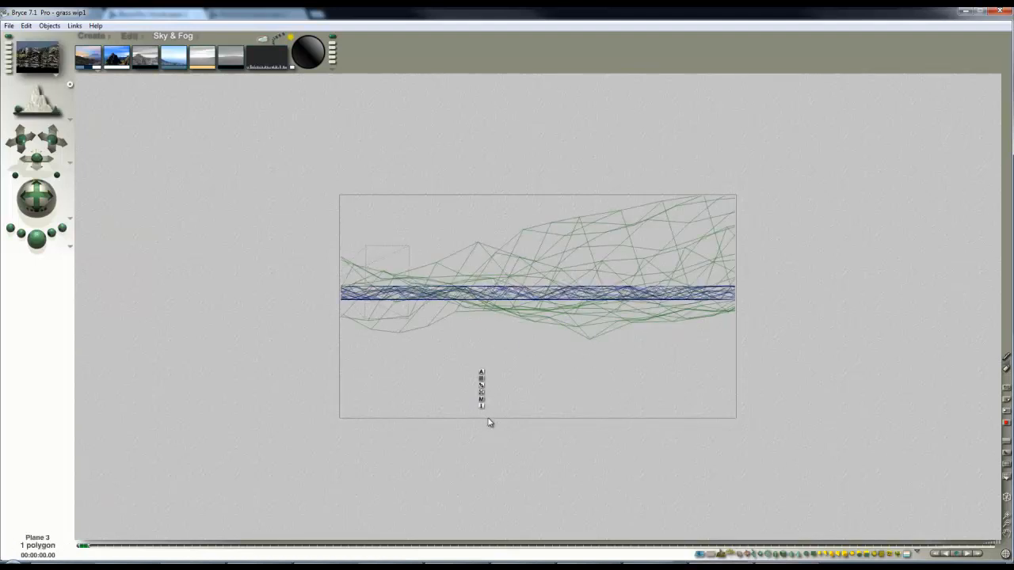
{"action": "left_click", "coordinate": [129, 36]}
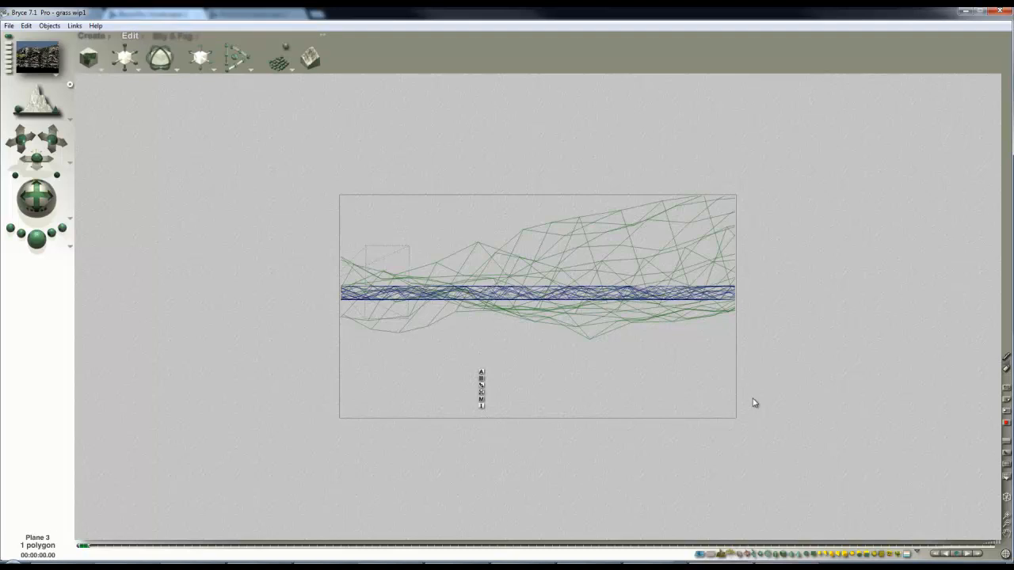
{"action": "left_click", "coordinate": [1006, 526]}
{"action": "left_click", "coordinate": [1006, 526]}
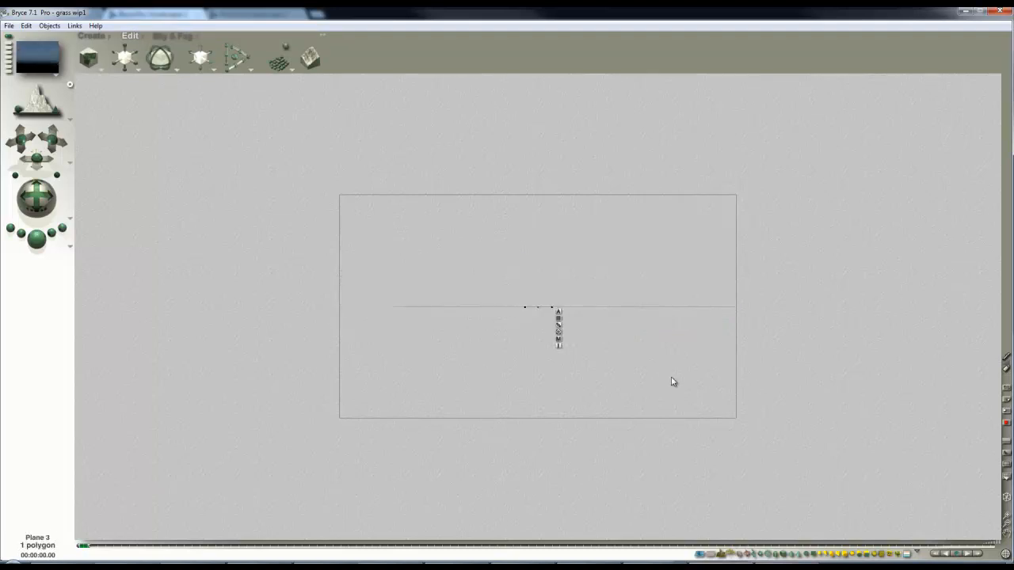
{"action": "key", "text": "2"}
{"action": "key", "text": "3"}
{"action": "left_click", "coordinate": [1007, 525]}
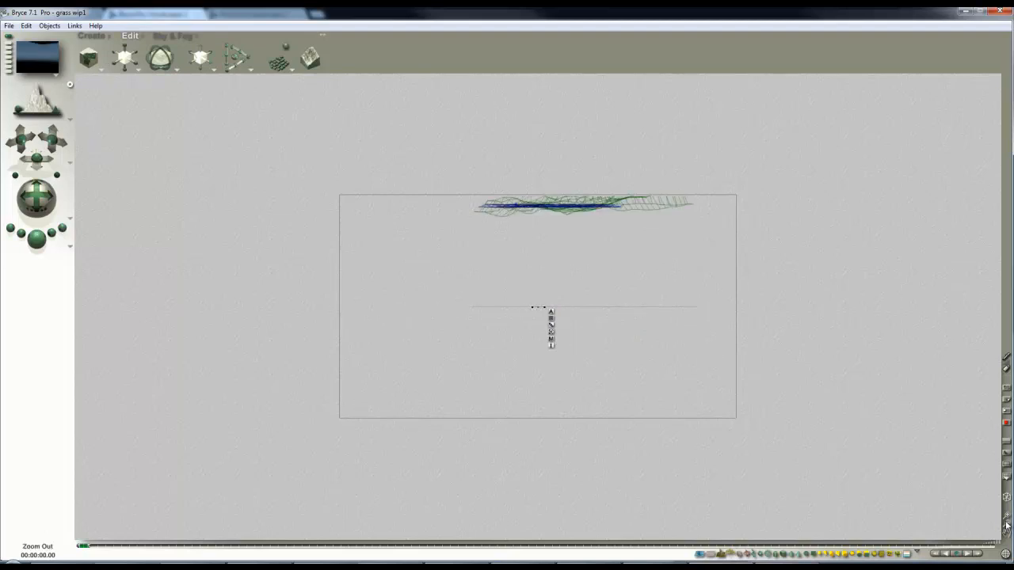
{"action": "left_click", "coordinate": [1007, 524]}
{"action": "left_click", "coordinate": [1007, 524]}
{"action": "left_click_drag", "start_coordinate": [204, 51], "coordinate": [801, 462]}
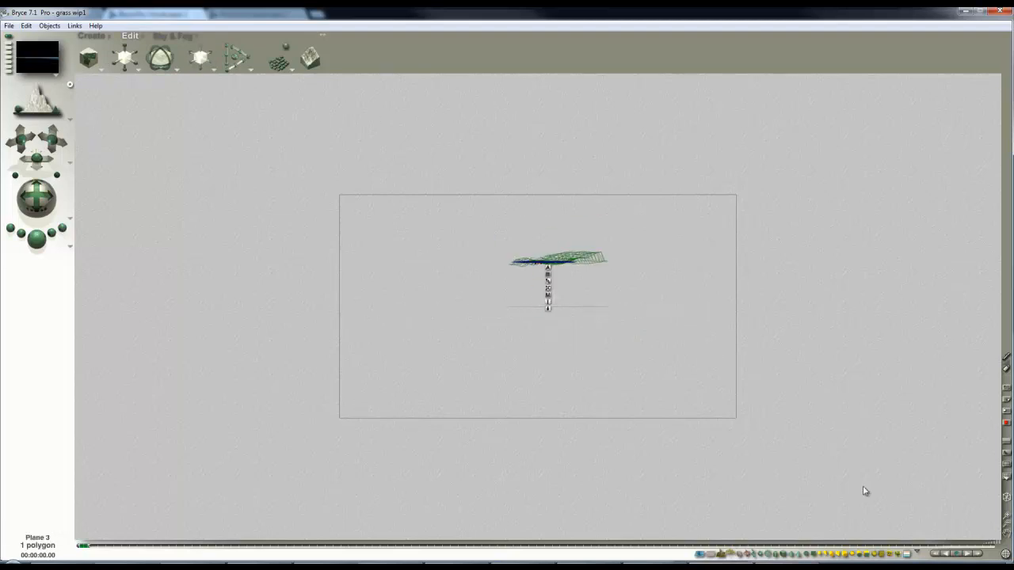
- Fine-tune the plane's height in the side view so it lies just beneath the grass terrain
{"action": "left_click", "coordinate": [1007, 517]}
{"action": "left_click", "coordinate": [1007, 517]}
{"action": "left_click", "coordinate": [1007, 516]}
{"action": "left_click", "coordinate": [1007, 516]}
{"action": "left_click", "coordinate": [1007, 517]}
{"action": "left_click_drag", "start_coordinate": [203, 52], "coordinate": [204, 54]}
- Check the plane's surface settings in the Materials Lab and re-render the scene from the camera
{"action": "left_click", "coordinate": [648, 317]}
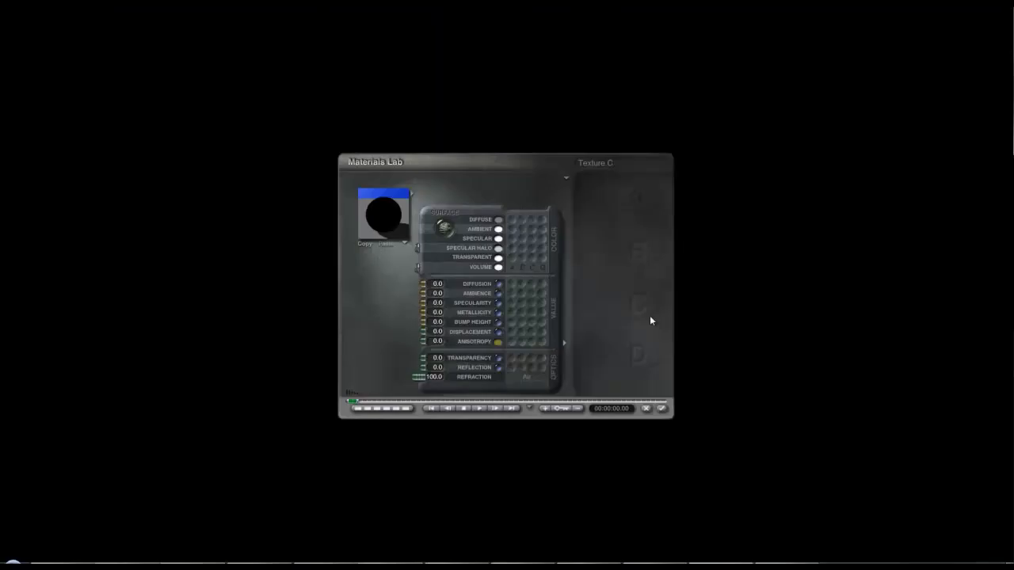
{"action": "left_click", "coordinate": [661, 408]}
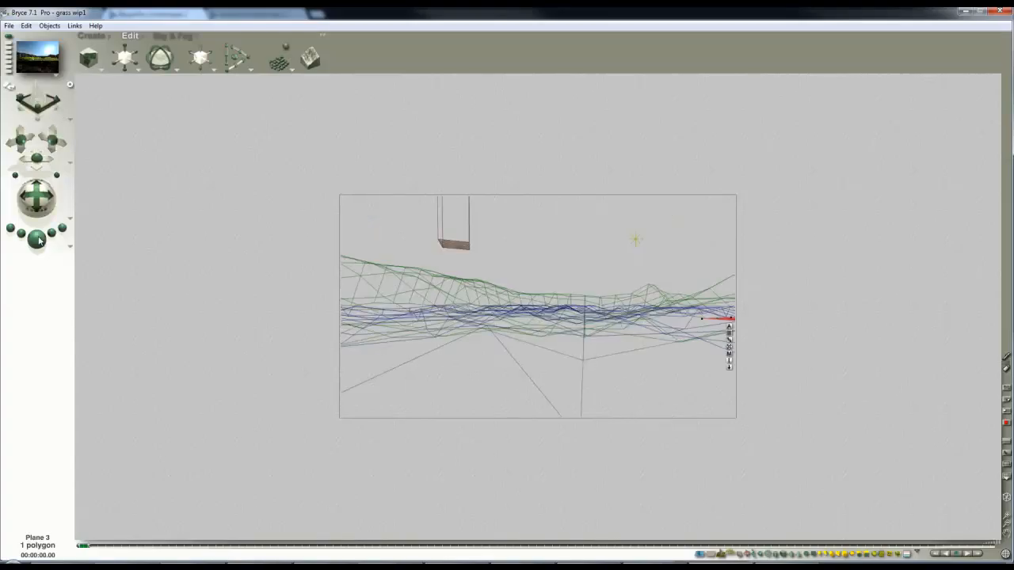
{"action": "left_click", "coordinate": [38, 238]}
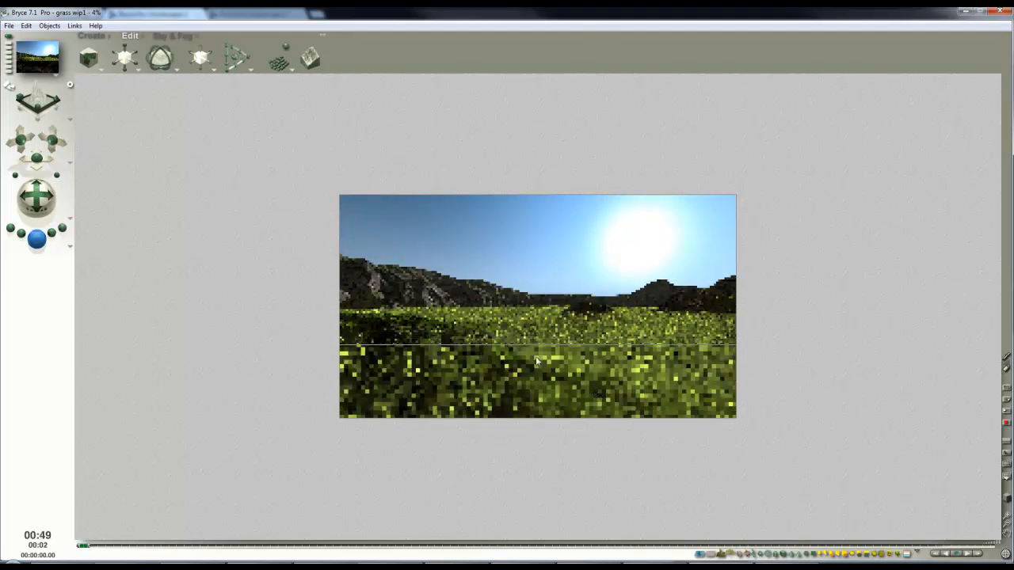
{"action": "left_click", "coordinate": [688, 354]}
{"action": "left_click", "coordinate": [730, 353]}
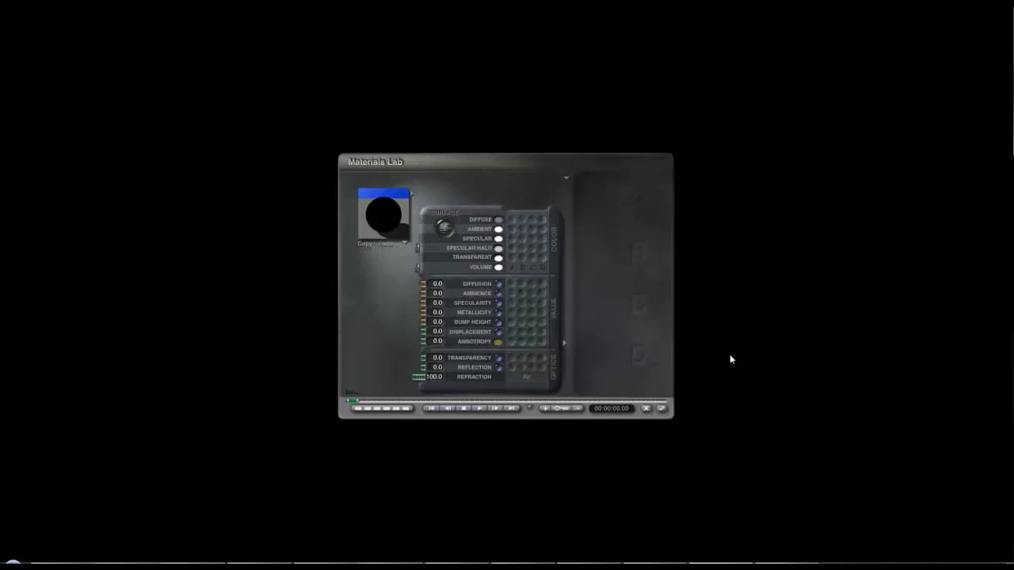
{"action": "left_click", "coordinate": [387, 220]}
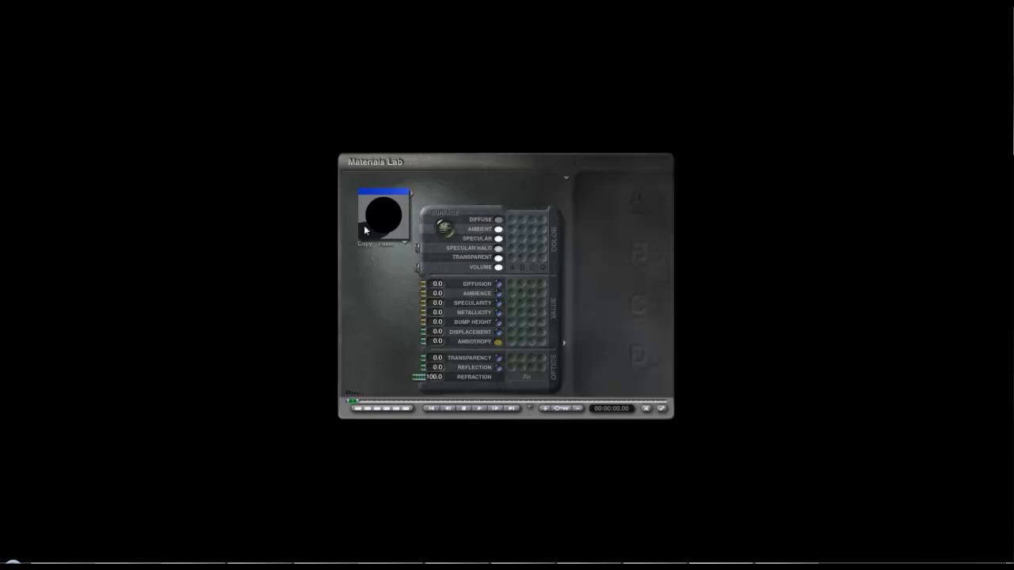
{"action": "left_click", "coordinate": [664, 409]}
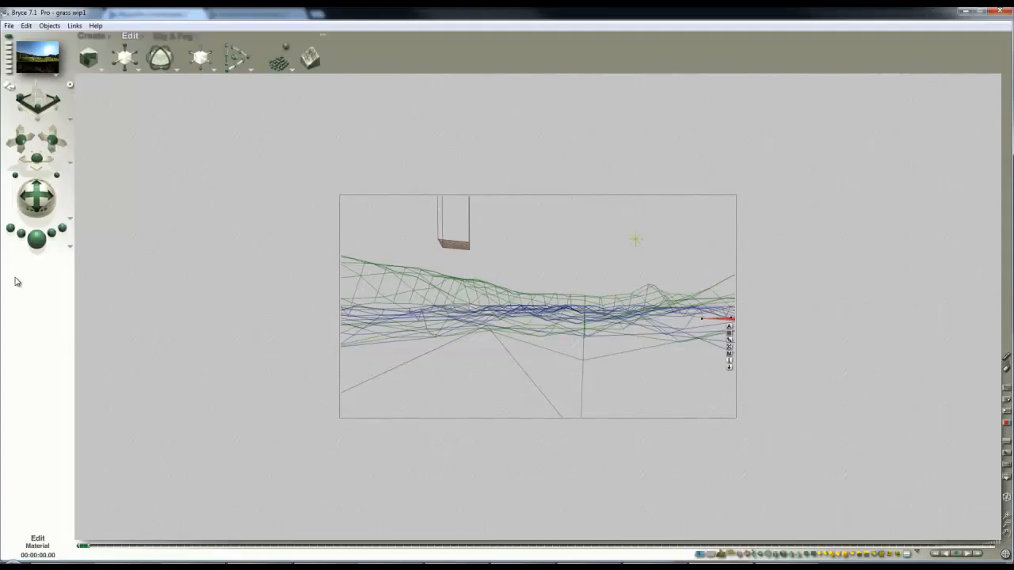
{"action": "left_click", "coordinate": [37, 239]}
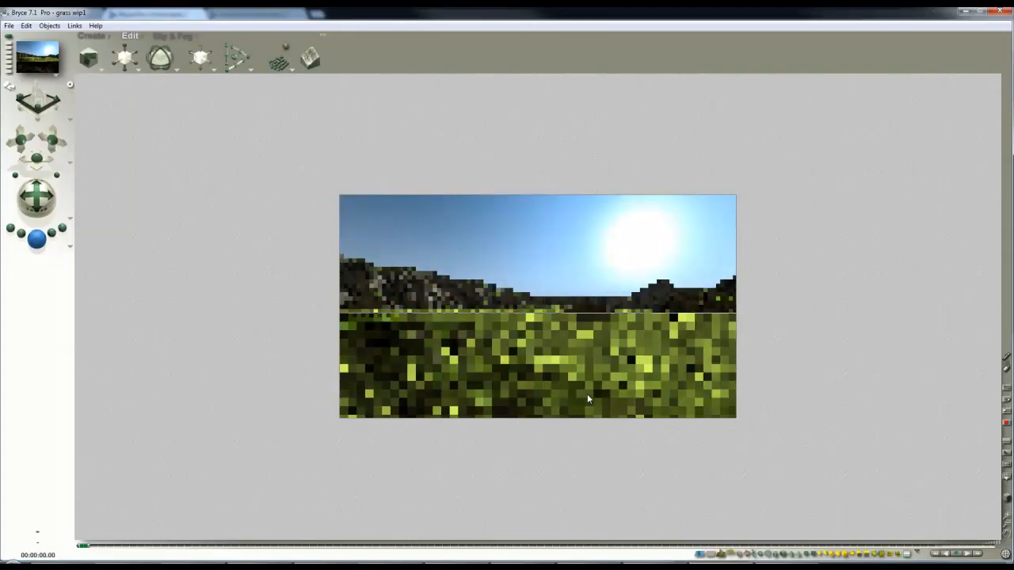
- Examine a small area where the grass meets the distant hills, and re-render with the sun moved farther right, out of frame
{"action": "left_click", "coordinate": [588, 337]}
{"action": "left_click_drag", "start_coordinate": [589, 336], "coordinate": [549, 295]}
{"action": "left_click", "coordinate": [542, 301]}
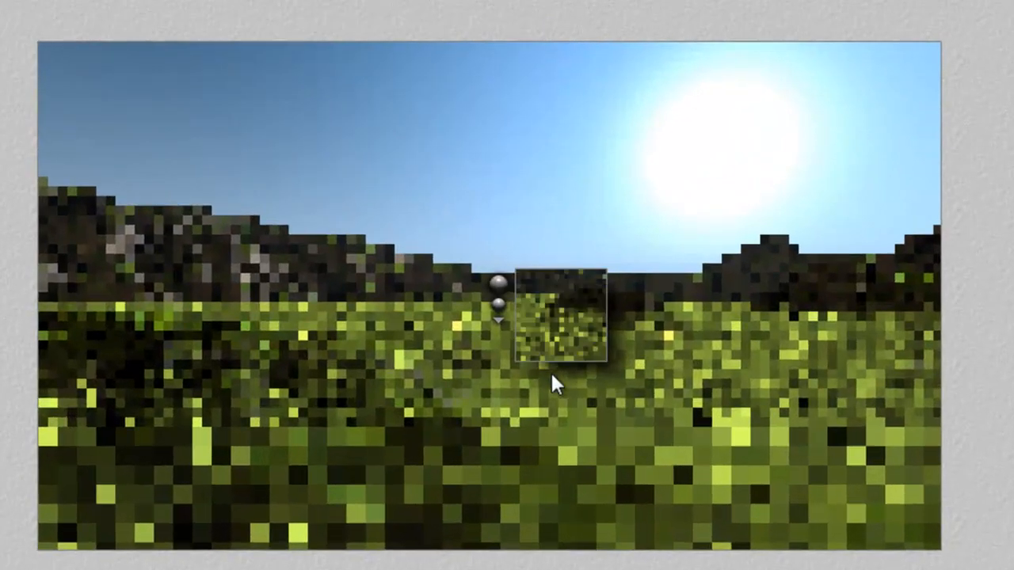
{"action": "left_click", "coordinate": [583, 322]}
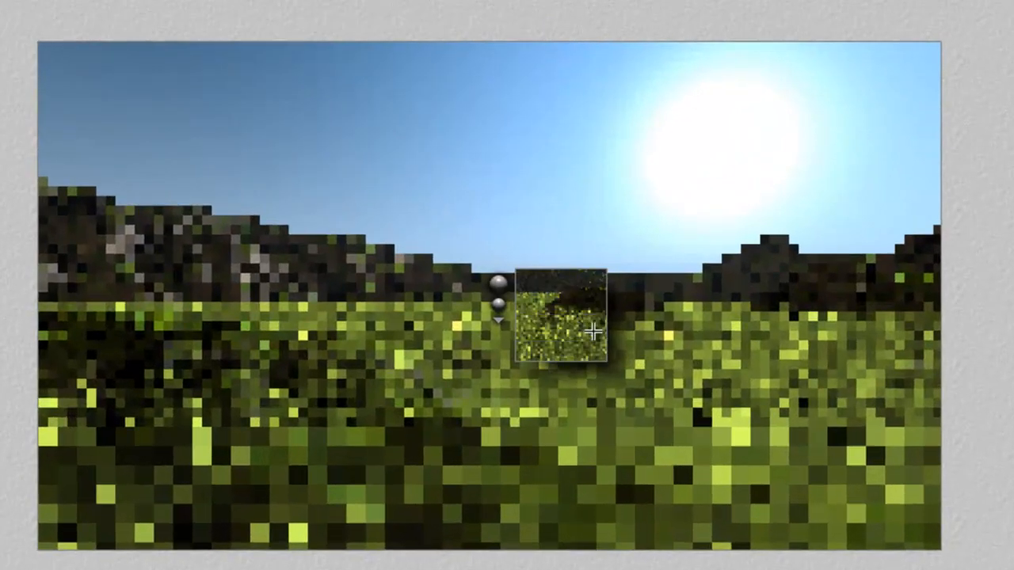
{"action": "left_click", "coordinate": [594, 332]}
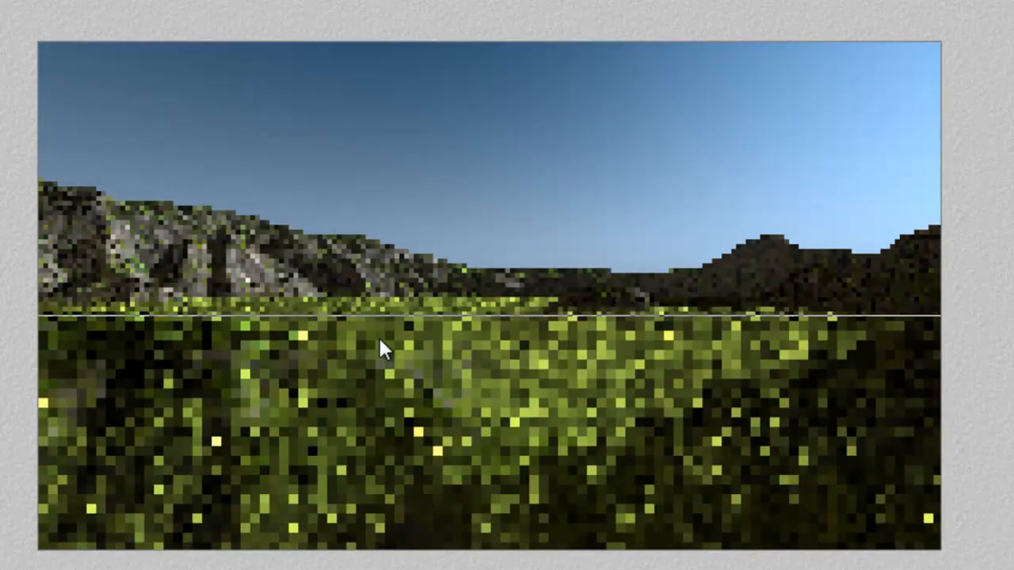
- Render close-up patches of the shaded slope, the grass edge below the hills, and the foreground grass
{"action": "left_click", "coordinate": [736, 341]}
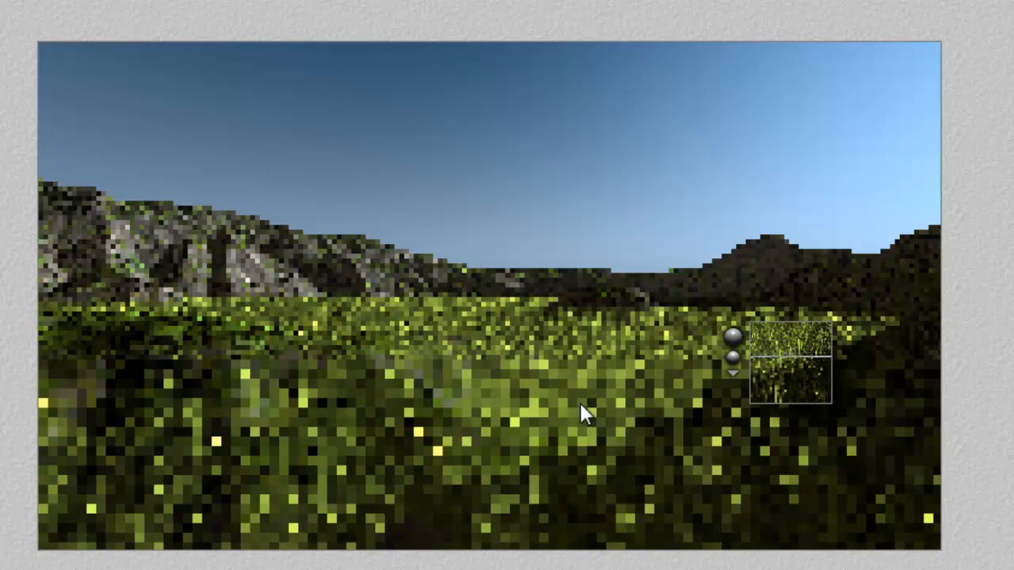
{"action": "left_click_drag", "start_coordinate": [890, 369], "coordinate": [816, 294]}
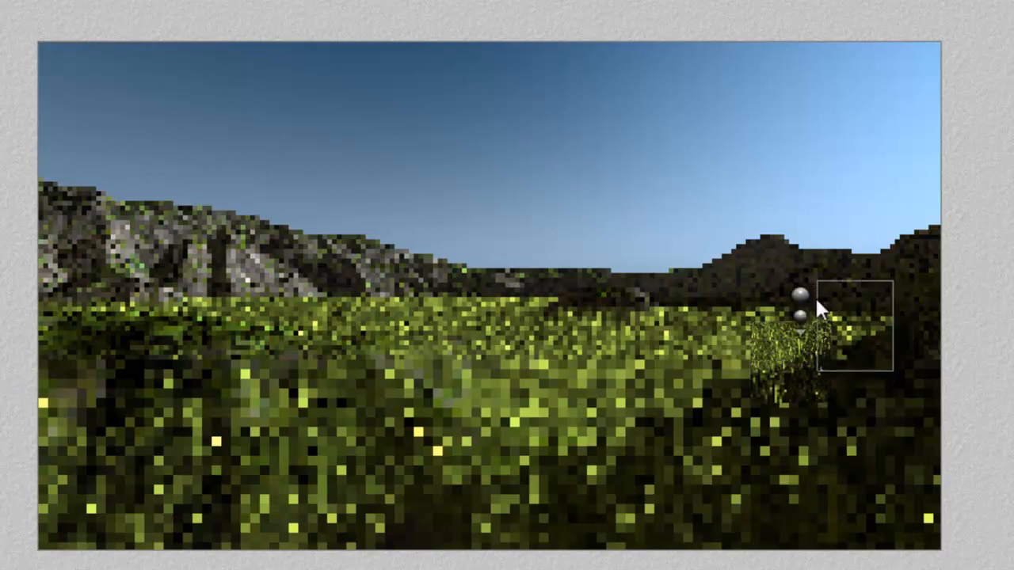
{"action": "left_click_drag", "start_coordinate": [445, 434], "coordinate": [283, 309]}
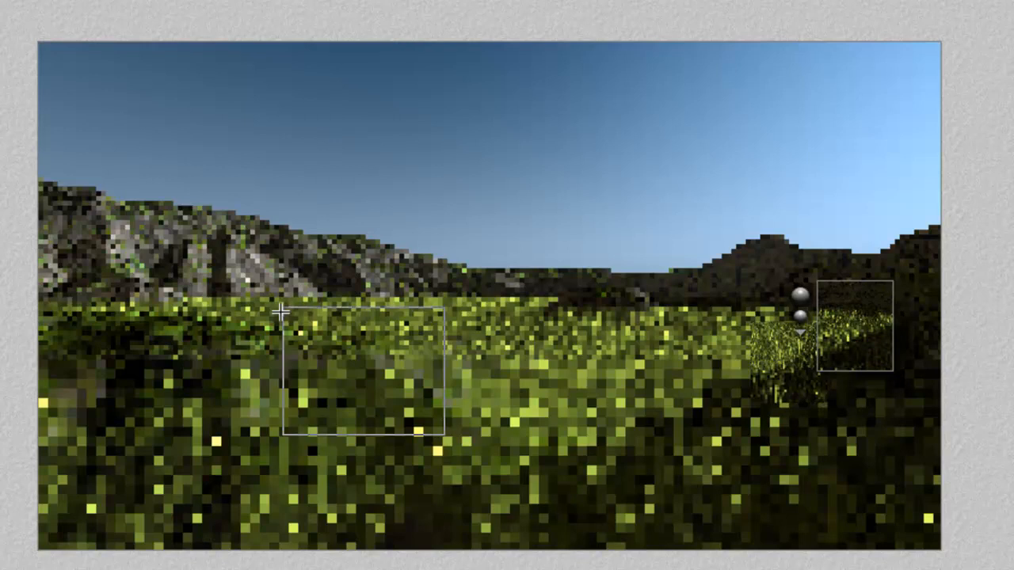
{"action": "left_click_drag", "start_coordinate": [426, 339], "coordinate": [320, 248]}
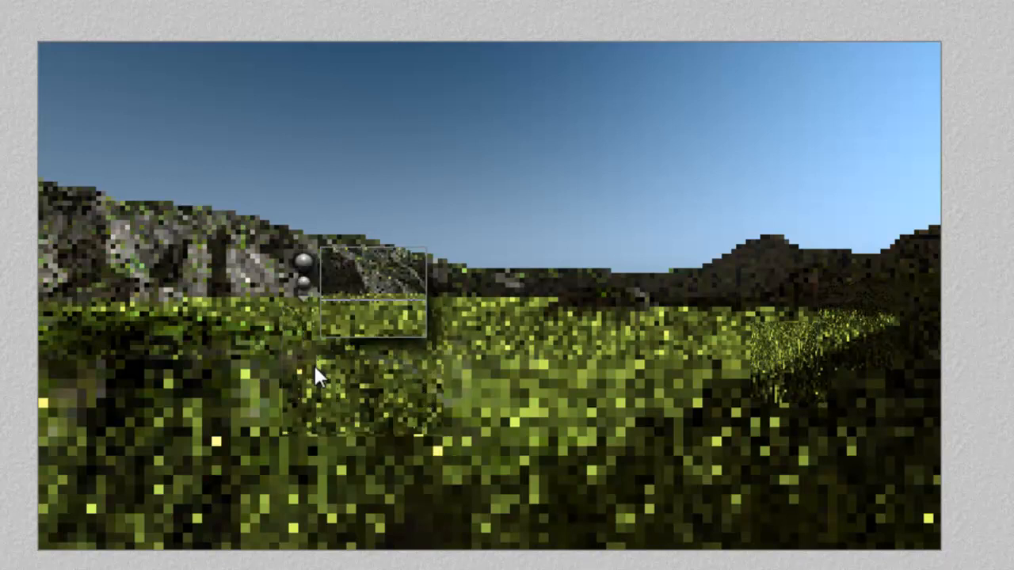
{"action": "left_click_drag", "start_coordinate": [567, 542], "coordinate": [463, 441]}
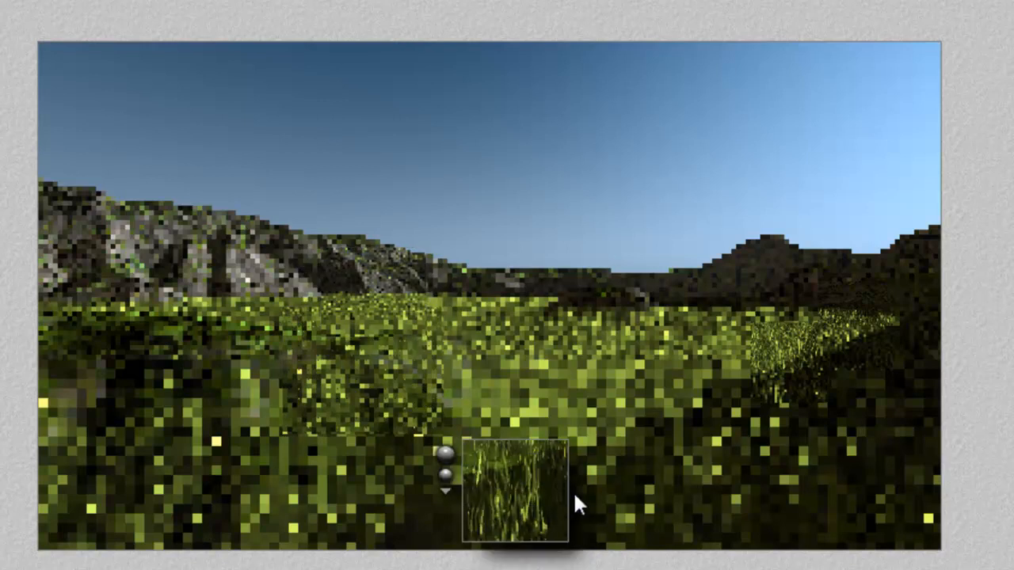
- Select the grass terrain, Terrain 2, in the side view and reduce its height
{"action": "left_click", "coordinate": [533, 418]}
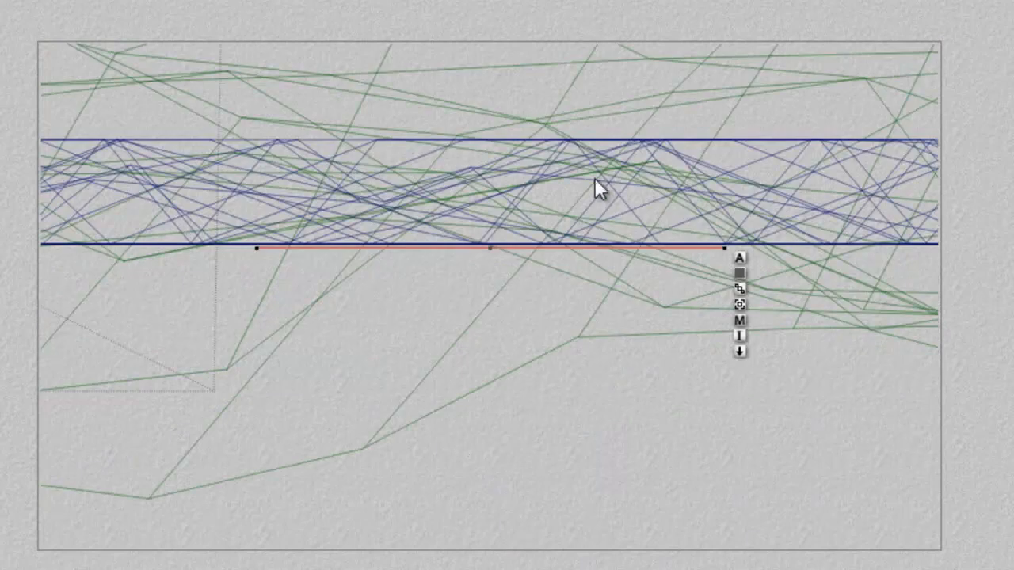
{"action": "right_click", "coordinate": [594, 177]}
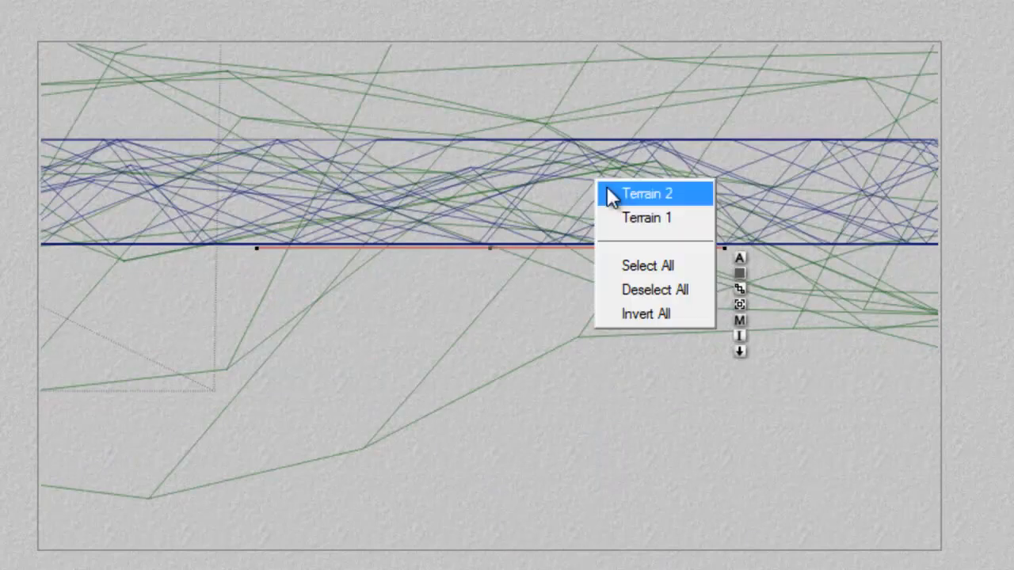
{"action": "left_click", "coordinate": [617, 193]}
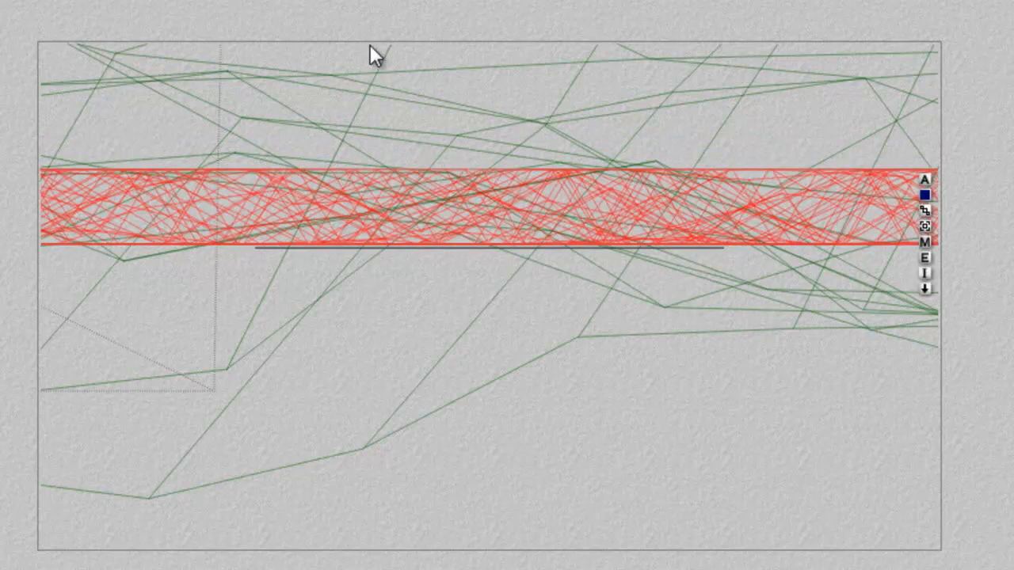
- Select the hills terrain, lower it against the grass, and re-render the scene from the camera
{"action": "right_click", "coordinate": [477, 82]}
{"action": "left_click", "coordinate": [493, 95]}
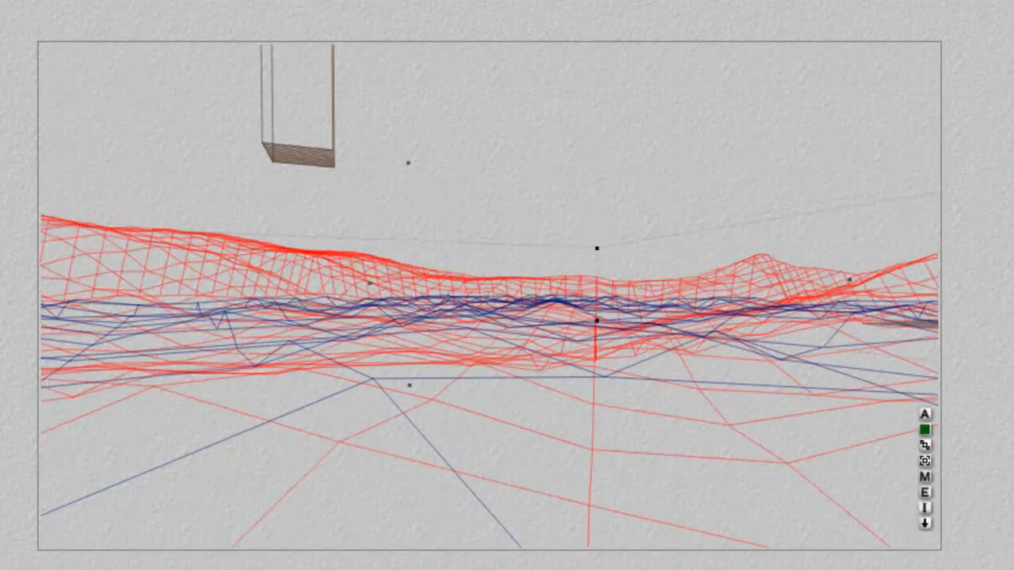
{"action": "key", "text": "ctrl+r"}
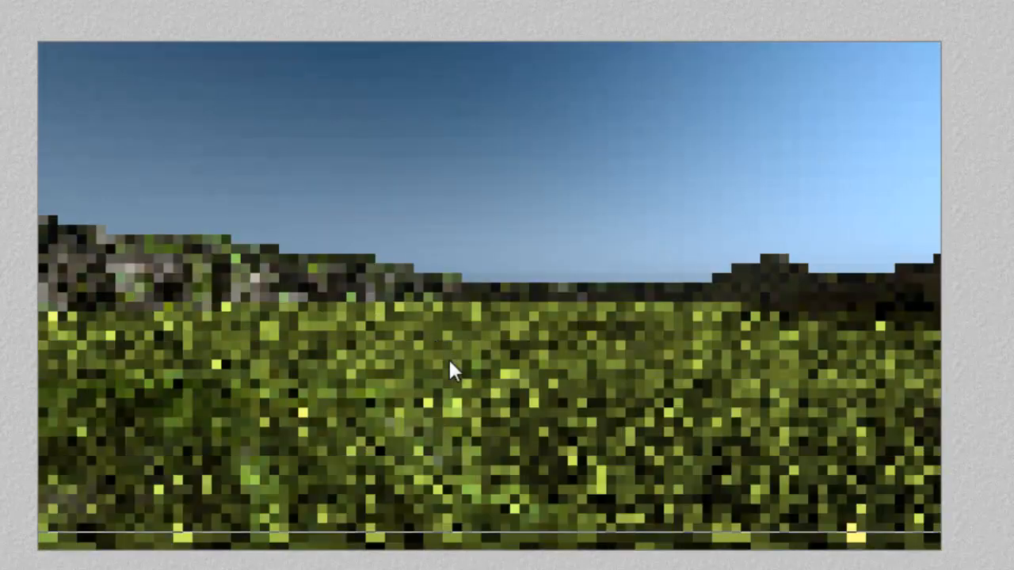
- Render close-up patches where the grass meets the base of the hills, and return to the wireframe
{"action": "left_click_drag", "start_coordinate": [363, 342], "coordinate": [286, 284]}
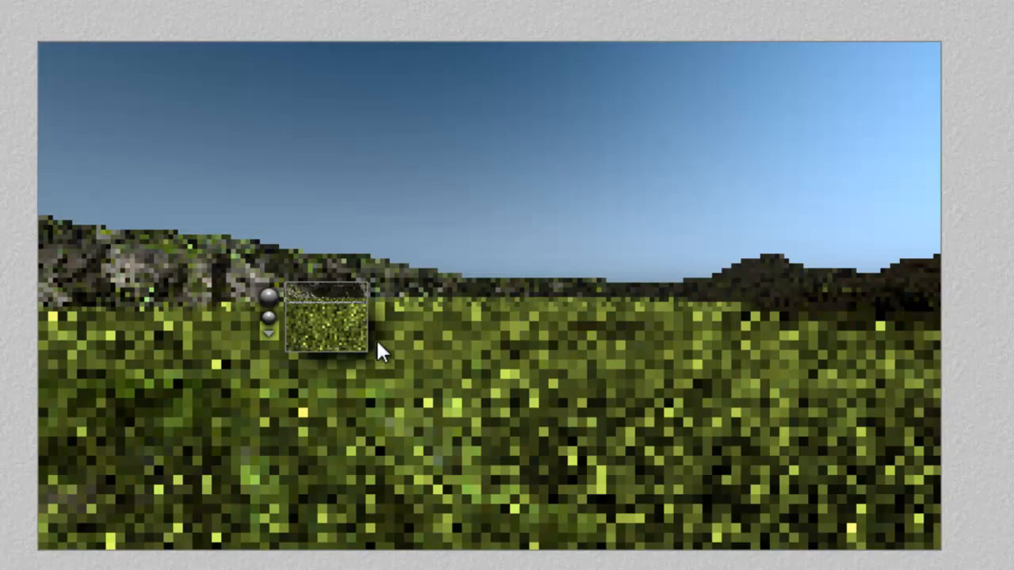
{"action": "left_click_drag", "start_coordinate": [473, 376], "coordinate": [326, 256]}
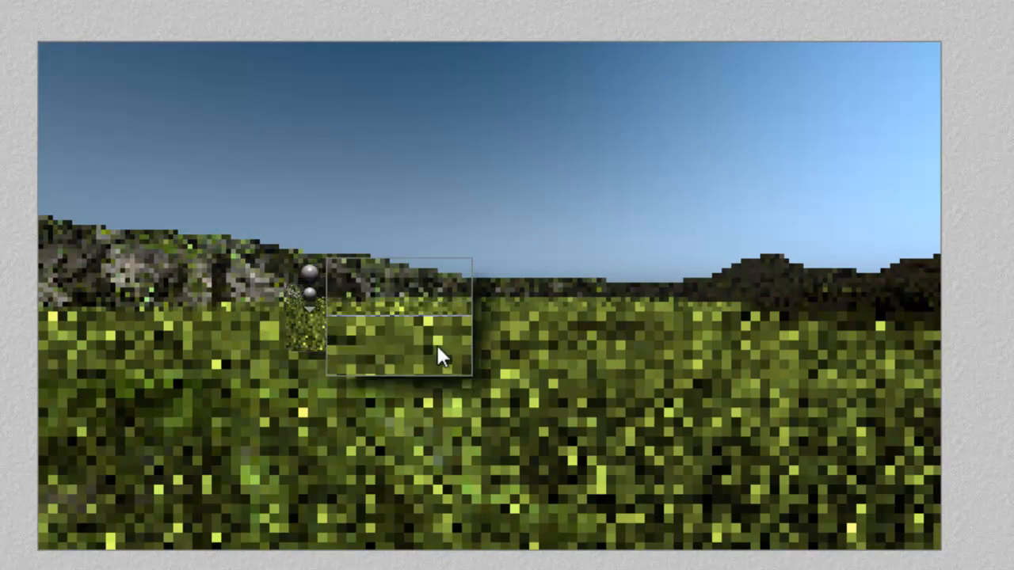
{"action": "key", "text": "Escape"}
{"action": "key", "text": "Escape"}
{"action": "key", "text": "Escape"}
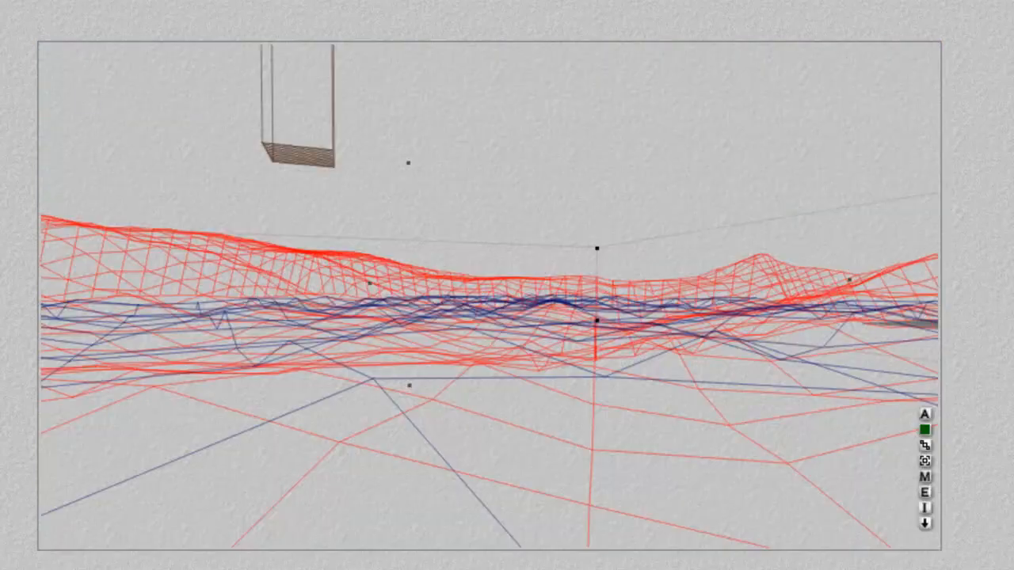
- Increase the hills terrain's height and shift it in the top view, and re-render from the camera
{"action": "key", "text": "3"}
{"action": "key", "text": "1"}
{"action": "left_click_drag", "start_coordinate": [408, 162], "coordinate": [408, 117]}
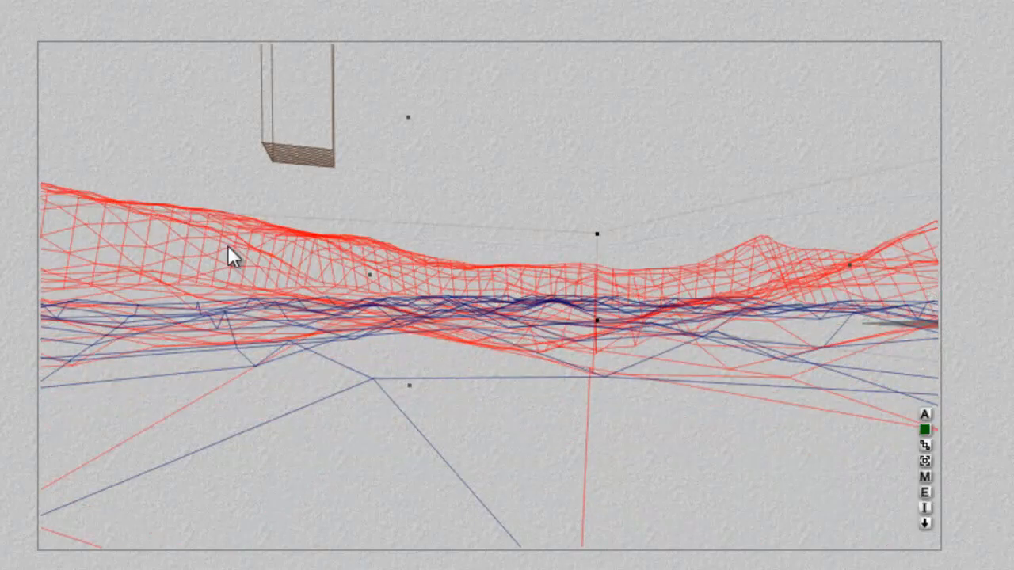
{"action": "key", "text": "2"}
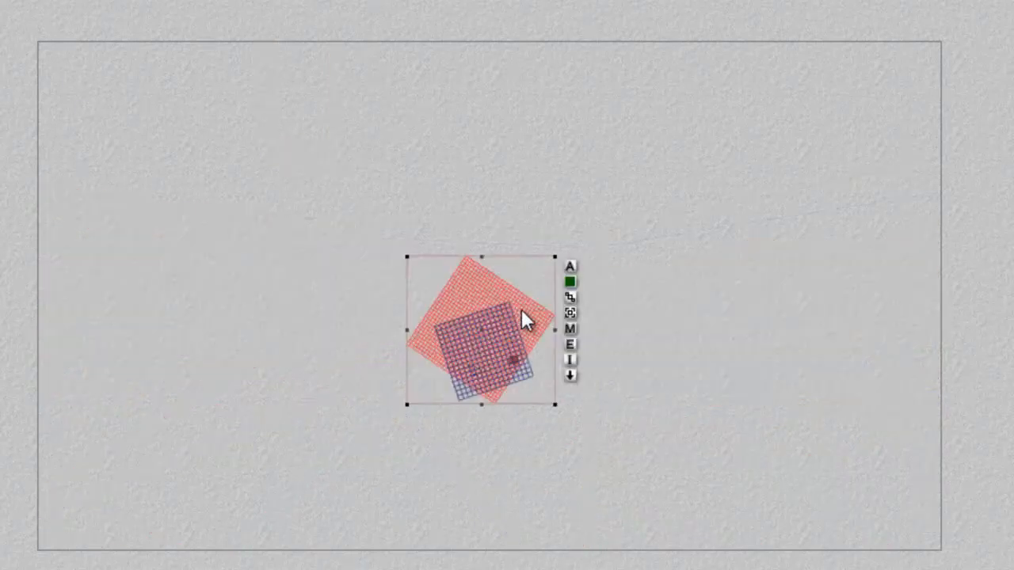
{"action": "key", "text": "1"}
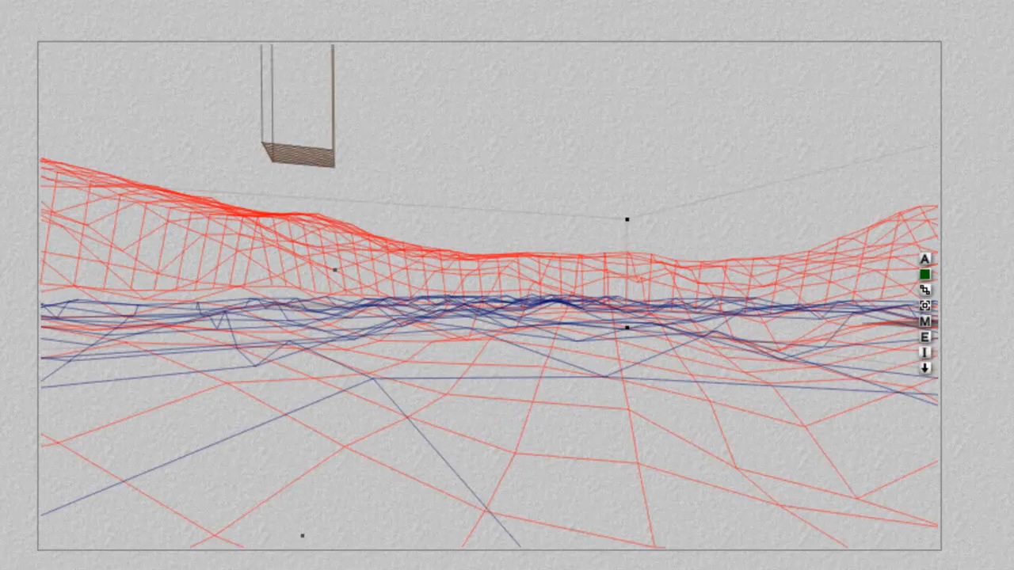
{"action": "key", "text": "ctrl+r"}
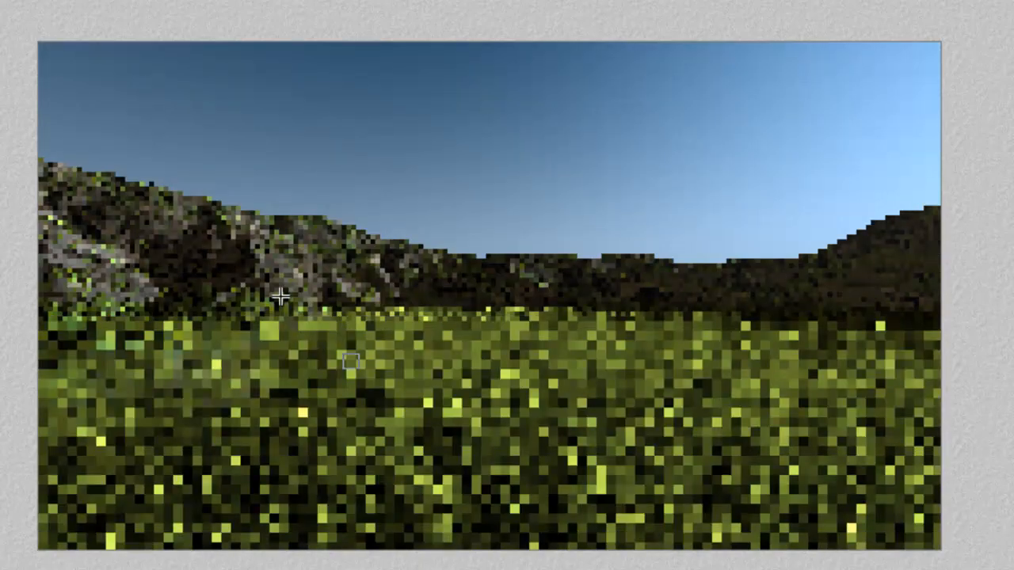
- Render close-up patches along the boundary between the grass and the repositioned hills, and return to the wireframe
{"action": "left_click_drag", "start_coordinate": [358, 368], "coordinate": [248, 262]}
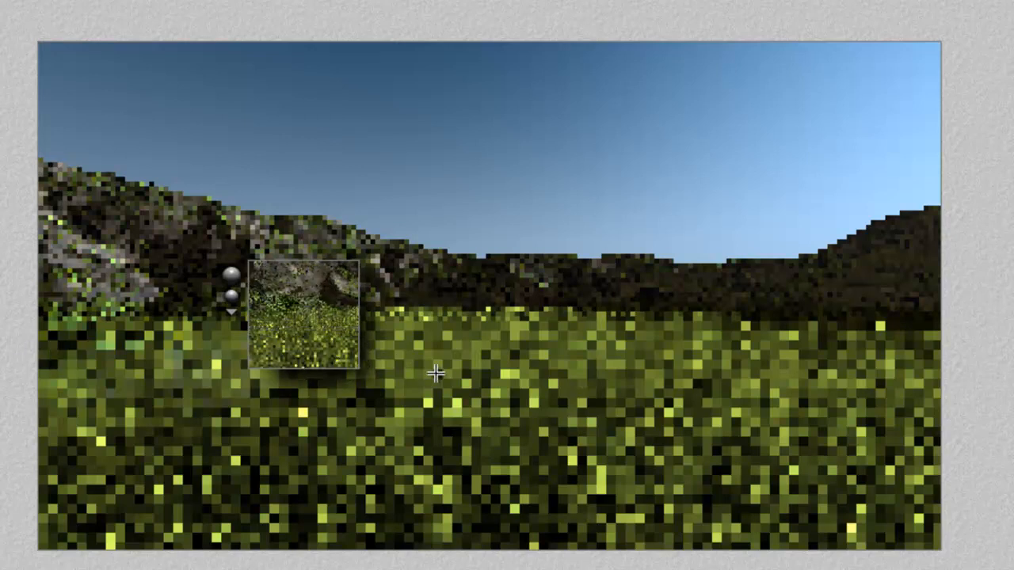
{"action": "left_click_drag", "start_coordinate": [439, 367], "coordinate": [353, 279]}
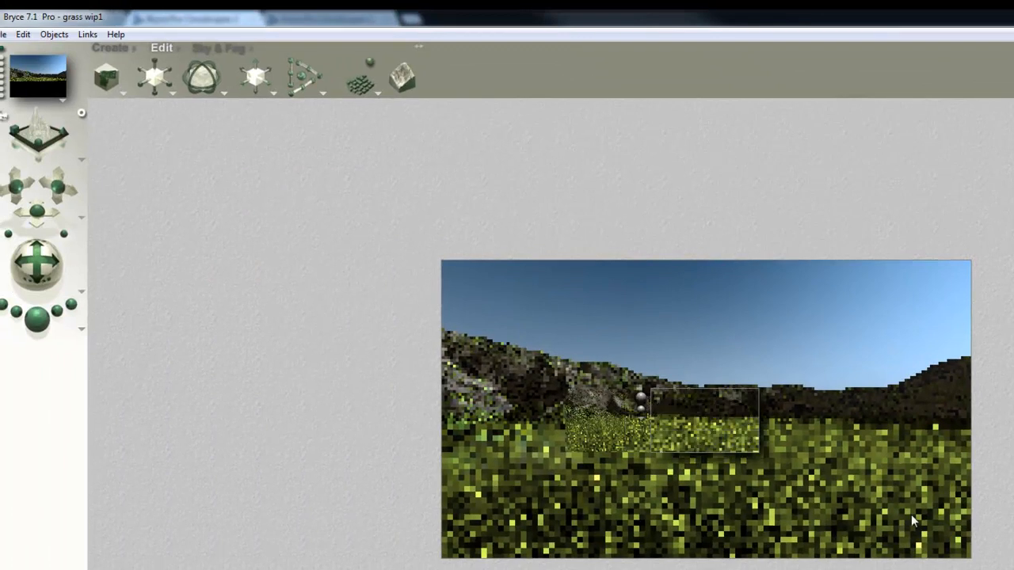
{"action": "left_click_drag", "start_coordinate": [912, 514], "coordinate": [816, 434]}
{"action": "key", "text": "Escape"}
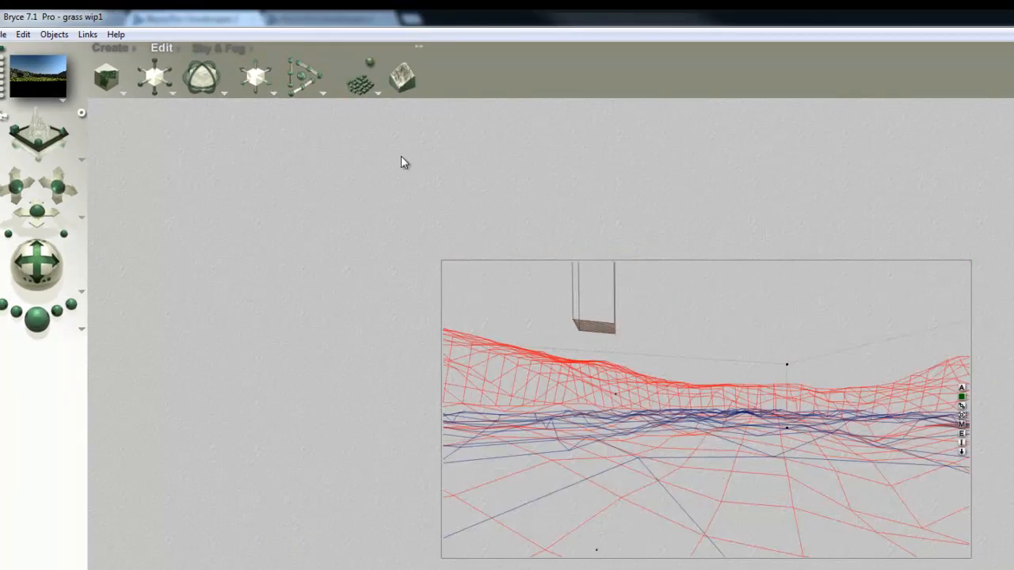
- Adjust the sun's direction in the Sky & Fog controls, checking the lighting with fresh camera renders
{"action": "left_click", "coordinate": [239, 51]}
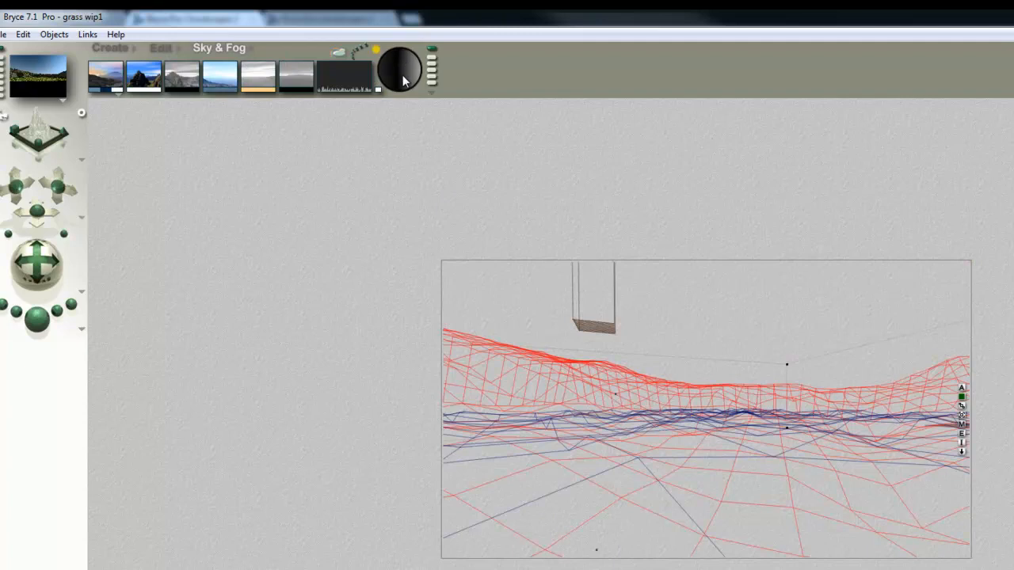
{"action": "left_click", "coordinate": [43, 325]}
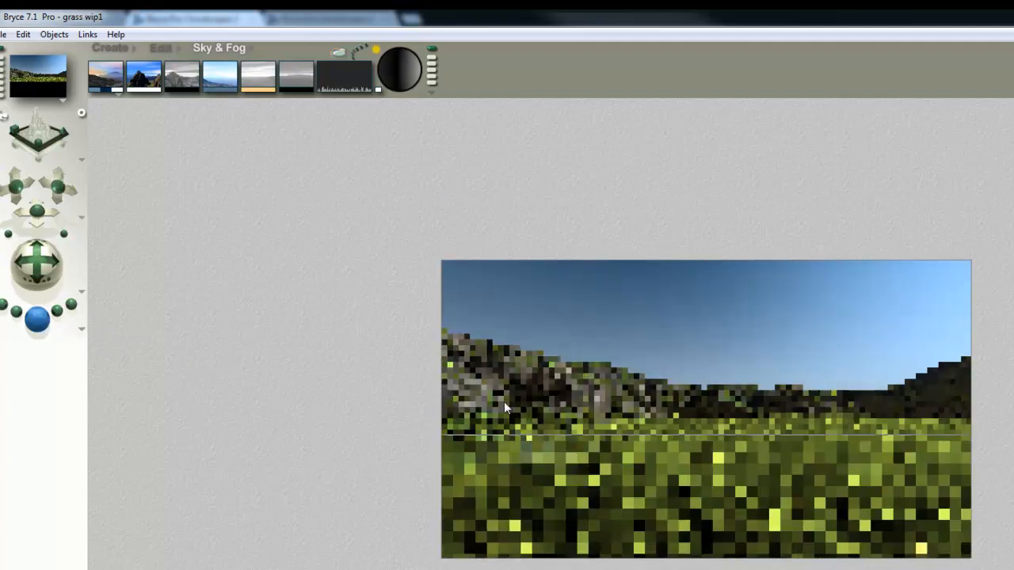
{"action": "left_click", "coordinate": [924, 385]}
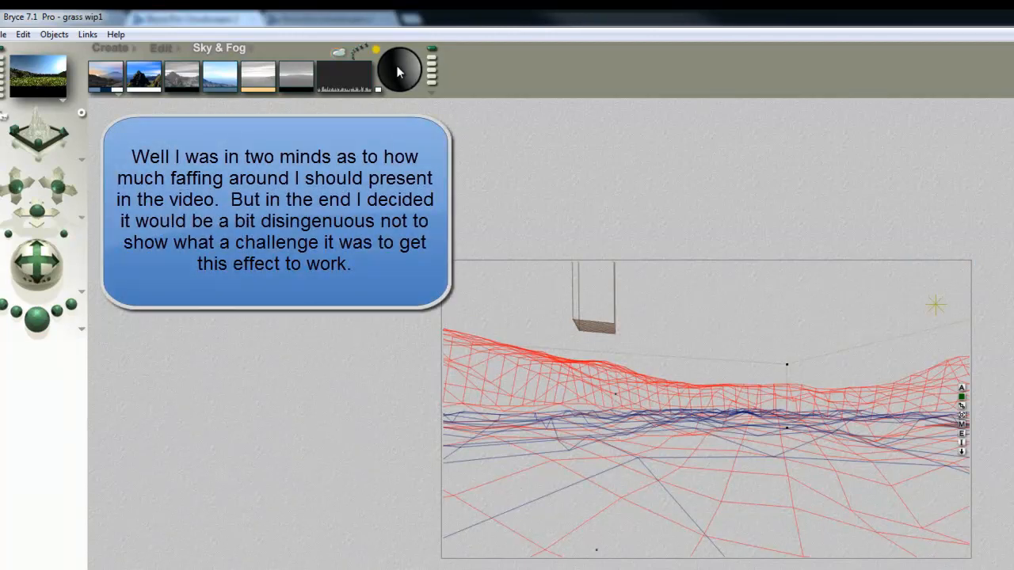
{"action": "left_click", "coordinate": [40, 321]}
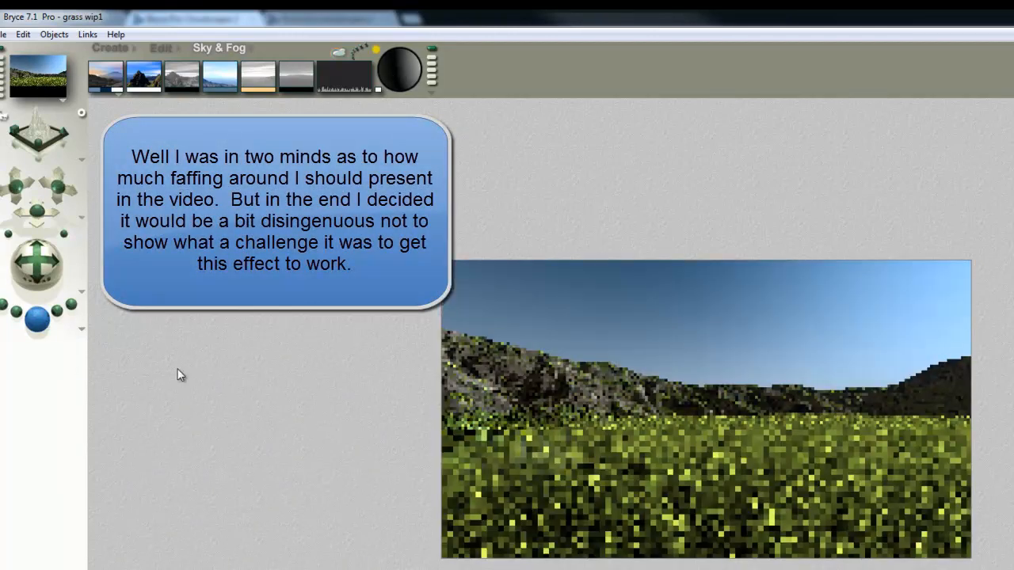
- Render close-up patches of the hill slope, the grass boundary and the foreground grass under the adjusted sunlight
{"action": "left_click_drag", "start_coordinate": [600, 391], "coordinate": [701, 477]}
{"action": "left_click", "coordinate": [590, 412]}
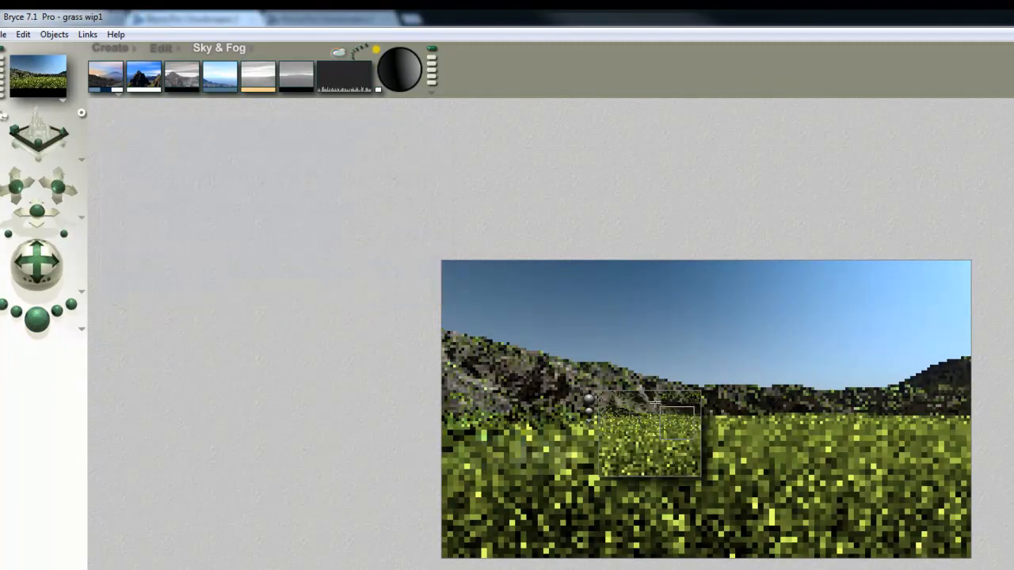
{"action": "left_click_drag", "start_coordinate": [615, 368], "coordinate": [694, 439]}
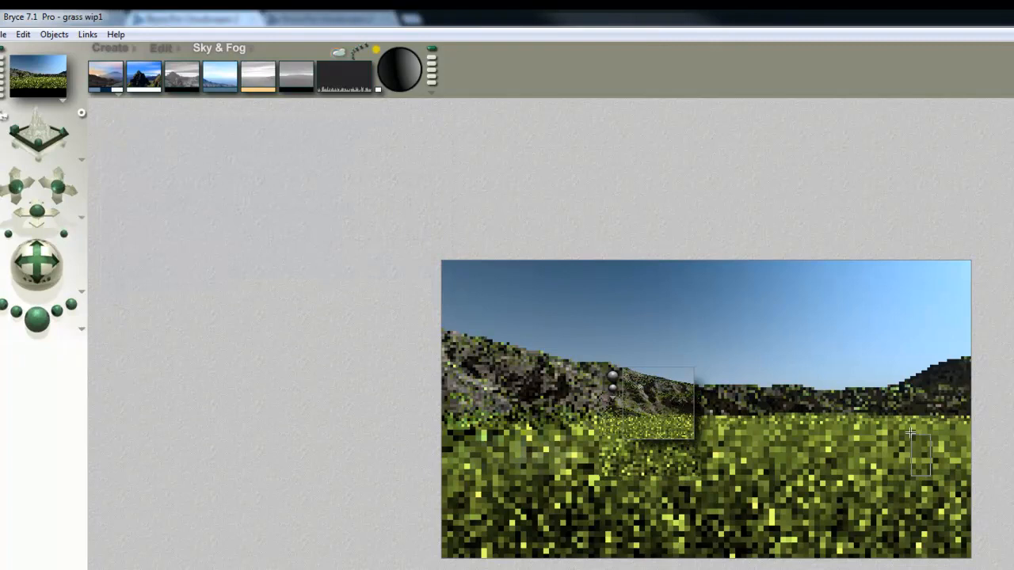
{"action": "left_click_drag", "start_coordinate": [929, 475], "coordinate": [831, 376]}
{"action": "left_click_drag", "start_coordinate": [859, 556], "coordinate": [728, 480]}
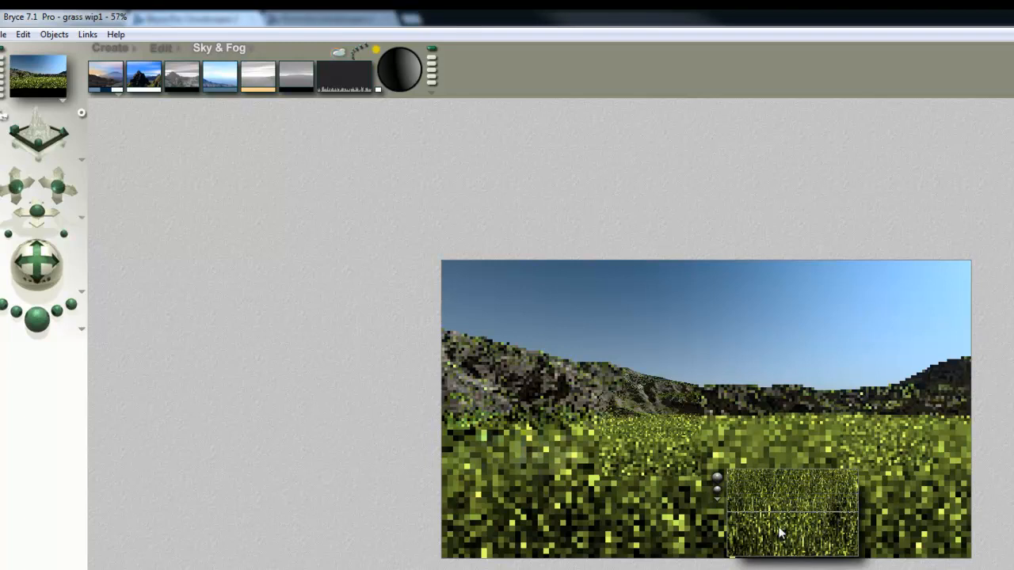
- Select the grass terrain in the side view, reduce its height further, and re-render from the camera
{"action": "left_click", "coordinate": [814, 511]}
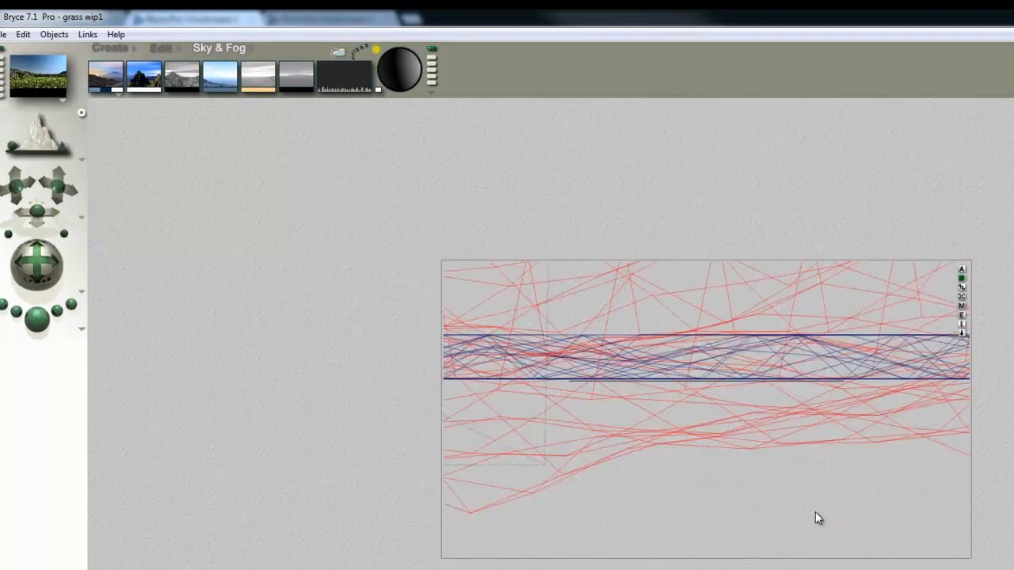
{"action": "right_click", "coordinate": [822, 370]}
{"action": "left_click", "coordinate": [846, 392]}
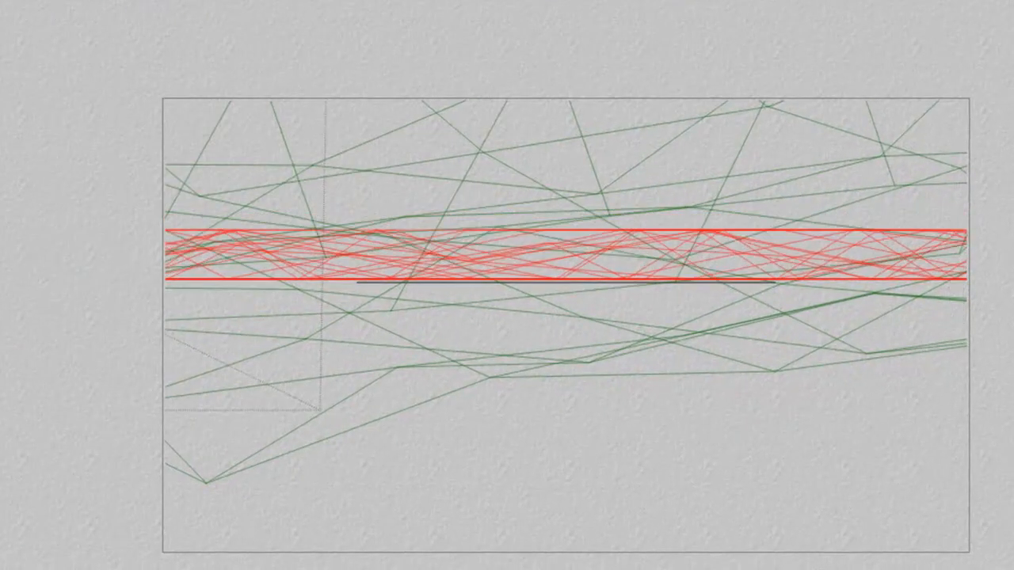
{"action": "key", "text": "1"}
{"action": "key", "text": "ctrl+r"}
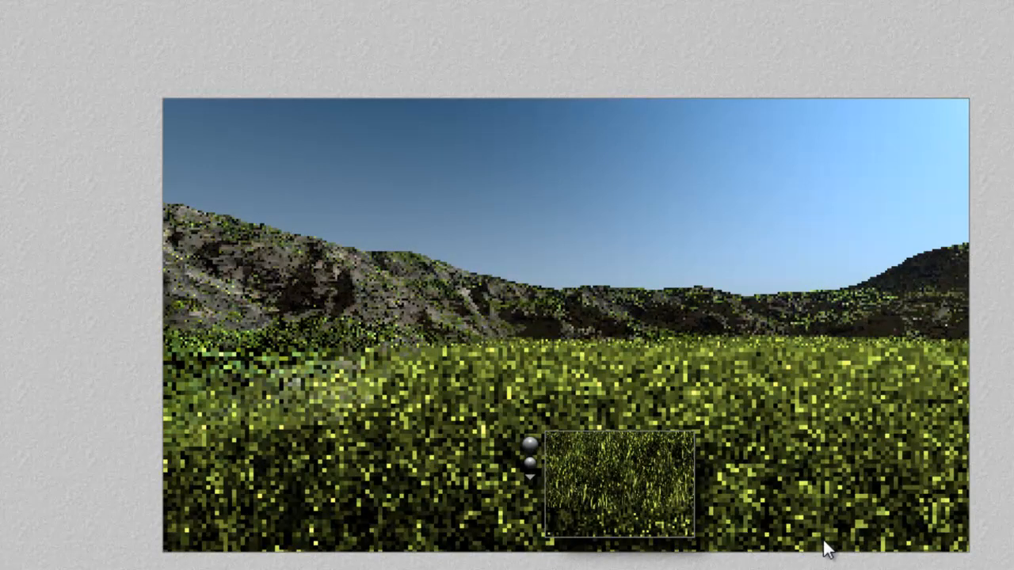
- Render a close-up patch of the shorter foreground grass and return to the wireframe
{"action": "left_click_drag", "start_coordinate": [822, 539], "coordinate": [653, 423]}
{"action": "left_click", "coordinate": [640, 437]}
{"action": "key", "text": "Escape"}
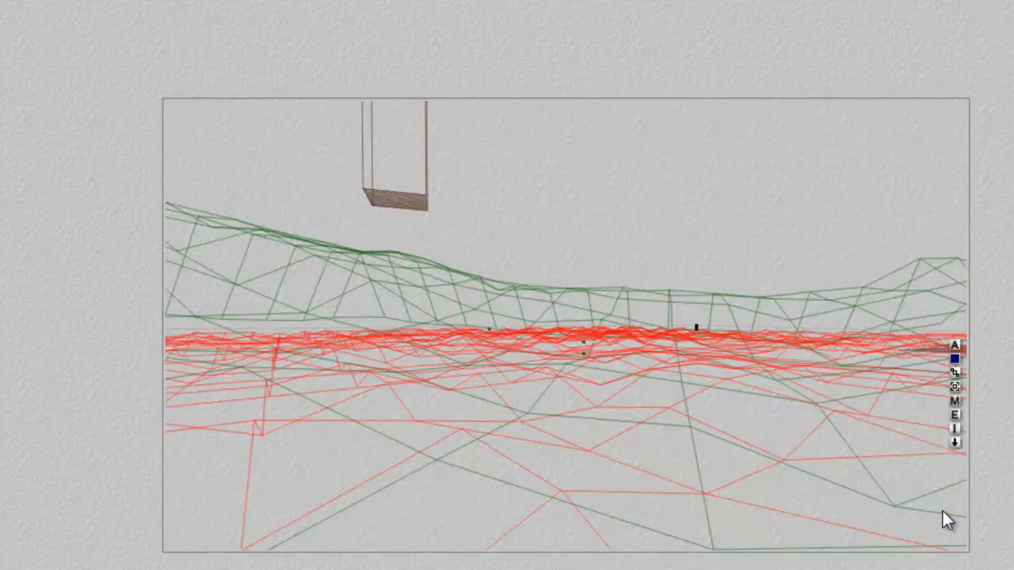
- Give the plane beneath the grass a dark green diffuse colour and set its Diffusion to 100 in the Materials Lab
{"action": "key", "text": "2"}
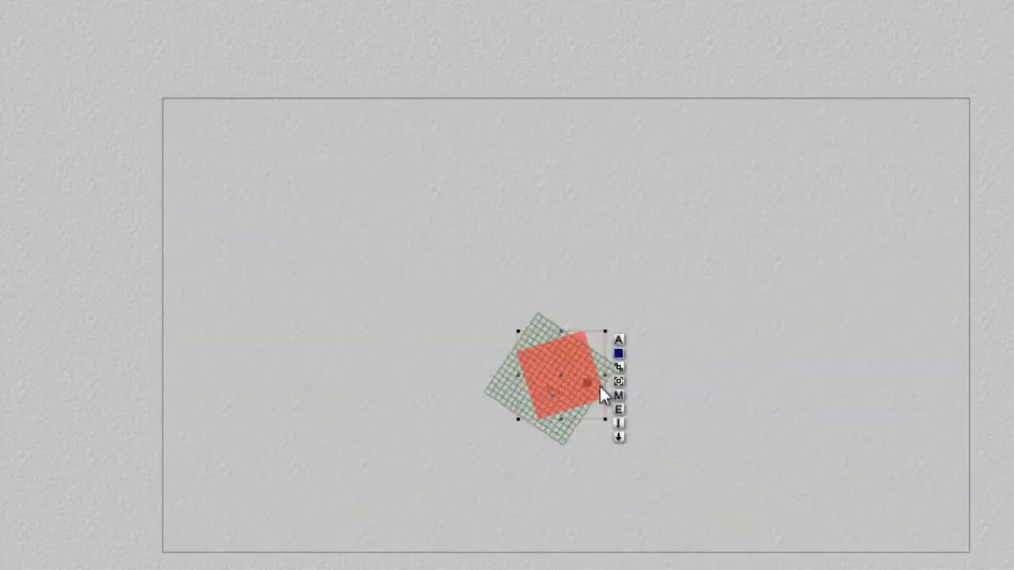
{"action": "left_click", "coordinate": [588, 381], "text": "ctrl"}
{"action": "left_click", "coordinate": [635, 439]}
{"action": "key", "text": "1"}
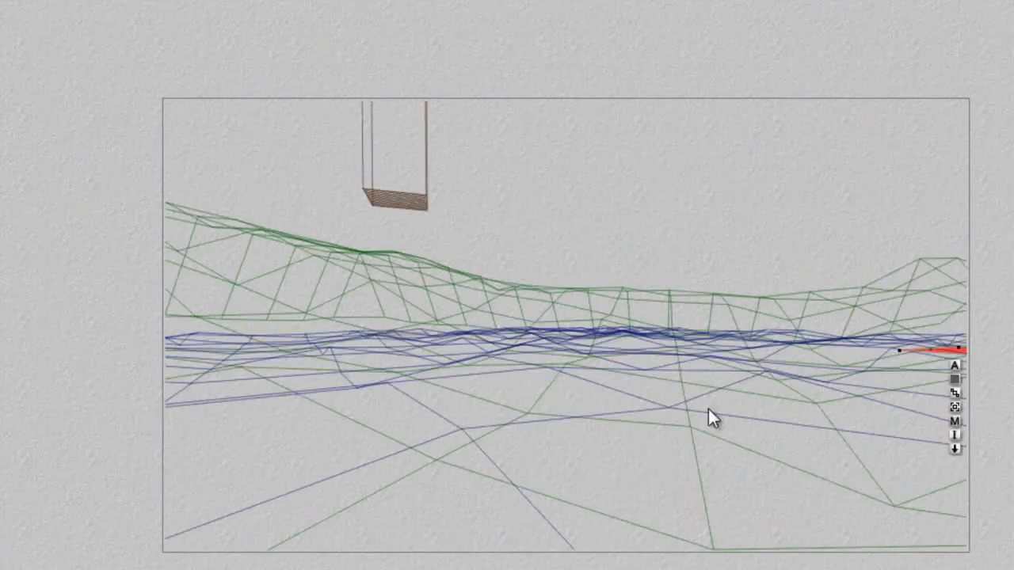
{"action": "left_click", "coordinate": [954, 421]}
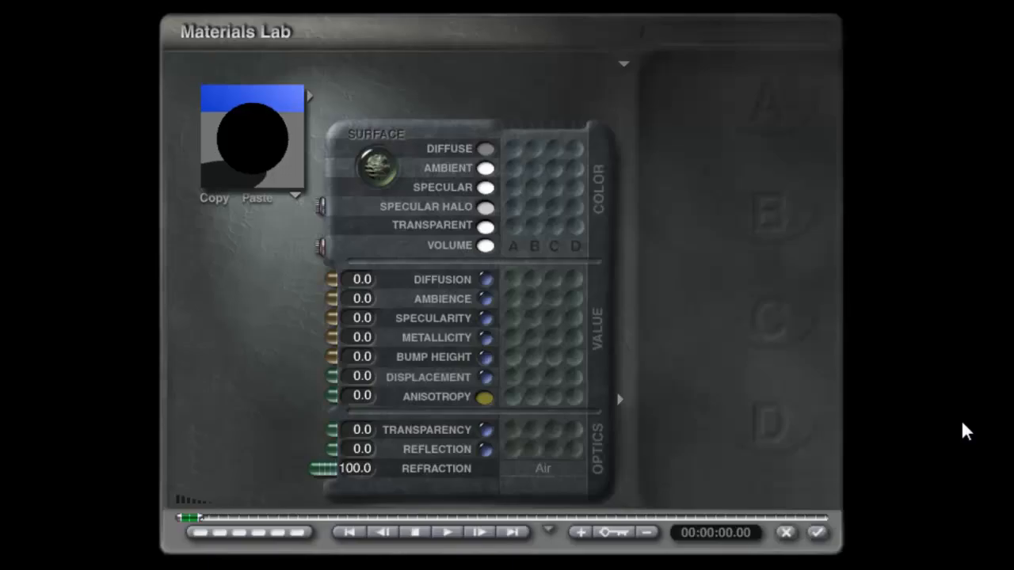
{"action": "left_click", "coordinate": [622, 62]}
{"action": "left_click", "coordinate": [689, 243]}
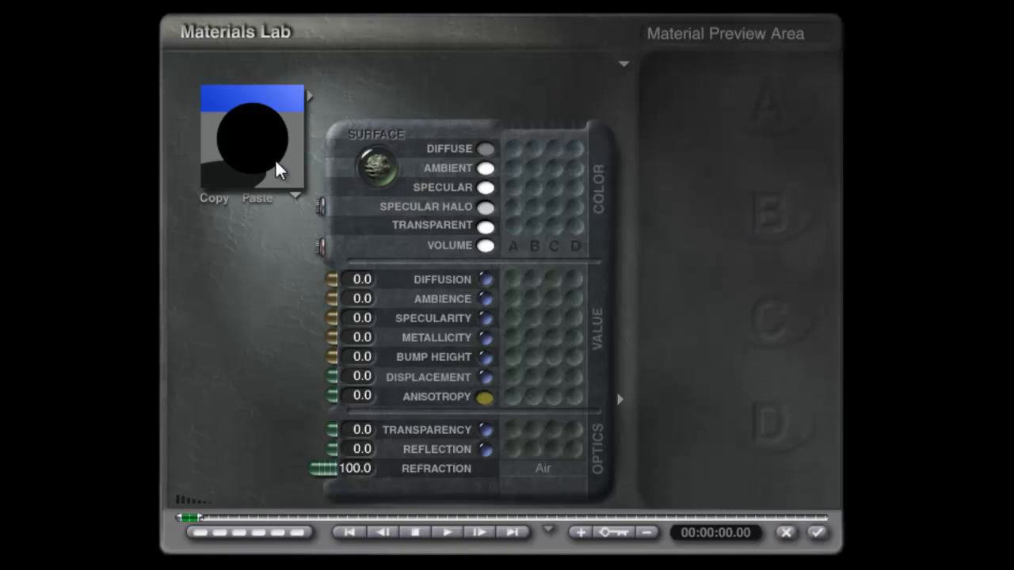
{"action": "left_click_drag", "start_coordinate": [484, 149], "coordinate": [547, 231]}
{"action": "left_click_drag", "start_coordinate": [330, 278], "coordinate": [277, 279]}
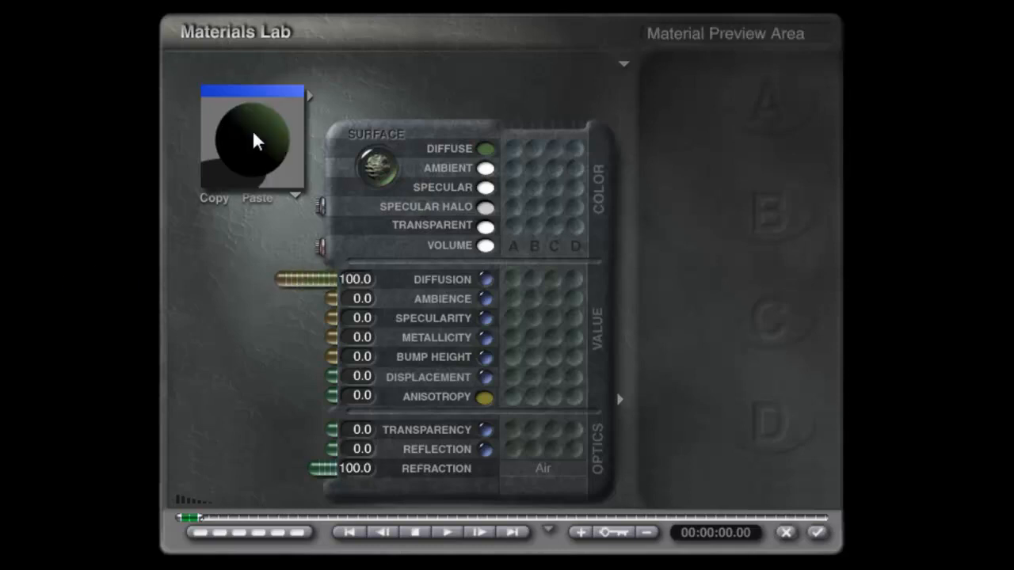
{"action": "left_click", "coordinate": [819, 538]}
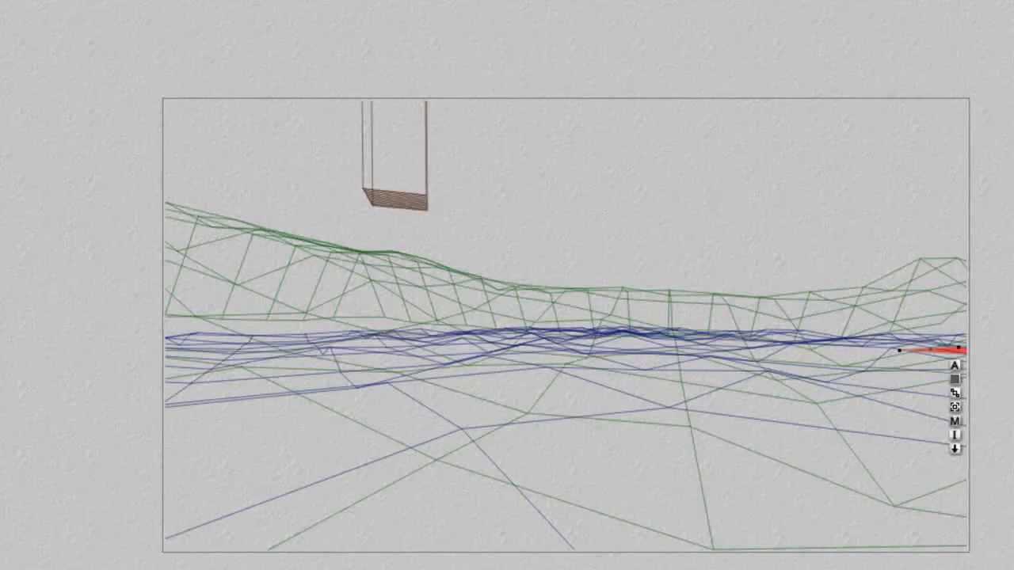
- Render a foreground patch to check the grass against the green plane, and return to the wireframe
{"action": "left_click_drag", "start_coordinate": [564, 545], "coordinate": [295, 390]}
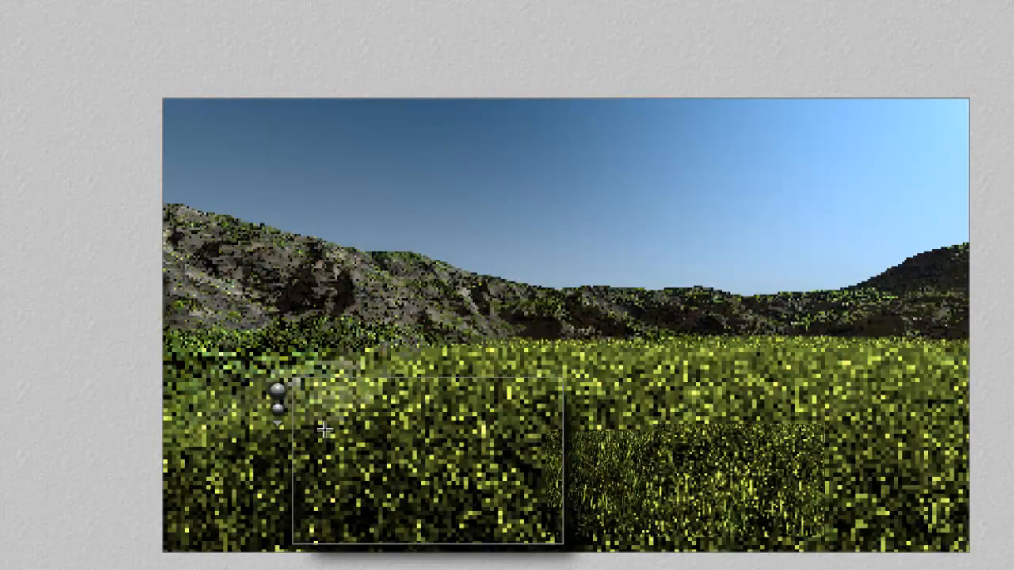
{"action": "left_click", "coordinate": [277, 389]}
{"action": "left_click", "coordinate": [421, 404]}
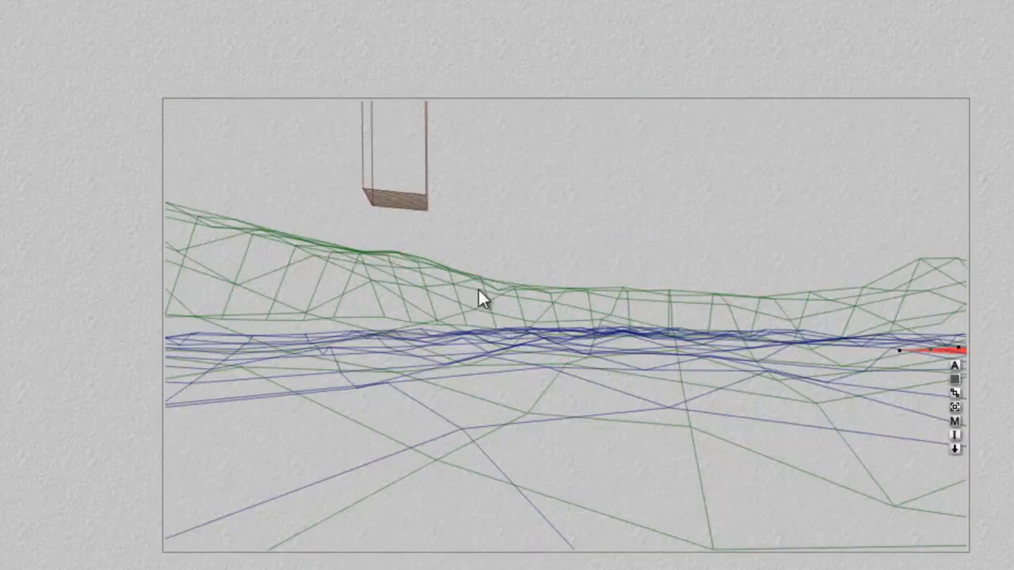
- Darken the diffuse colour of the plane beneath the grass to H 69, L 35, S 67 and start a test render
{"action": "left_click", "coordinate": [955, 423]}
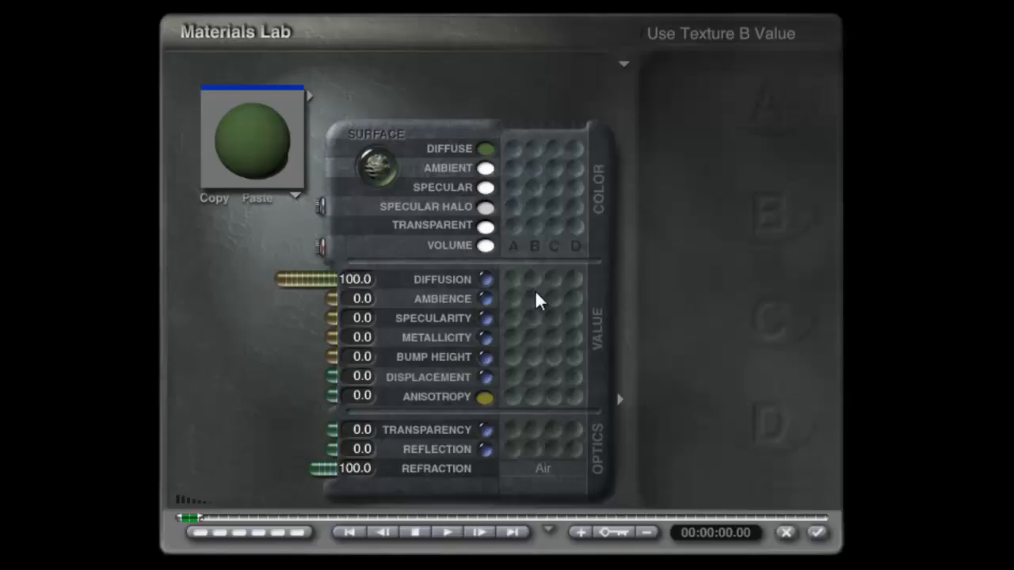
{"action": "left_click", "coordinate": [485, 149]}
{"action": "left_click", "coordinate": [460, 349]}
{"action": "left_click_drag", "start_coordinate": [474, 282], "coordinate": [422, 286]}
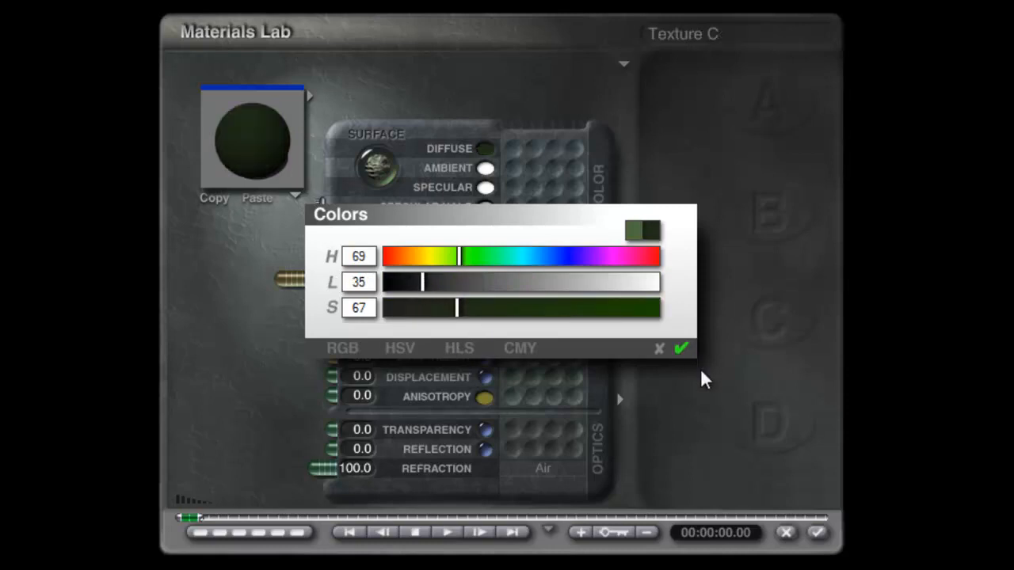
{"action": "left_click", "coordinate": [817, 532]}
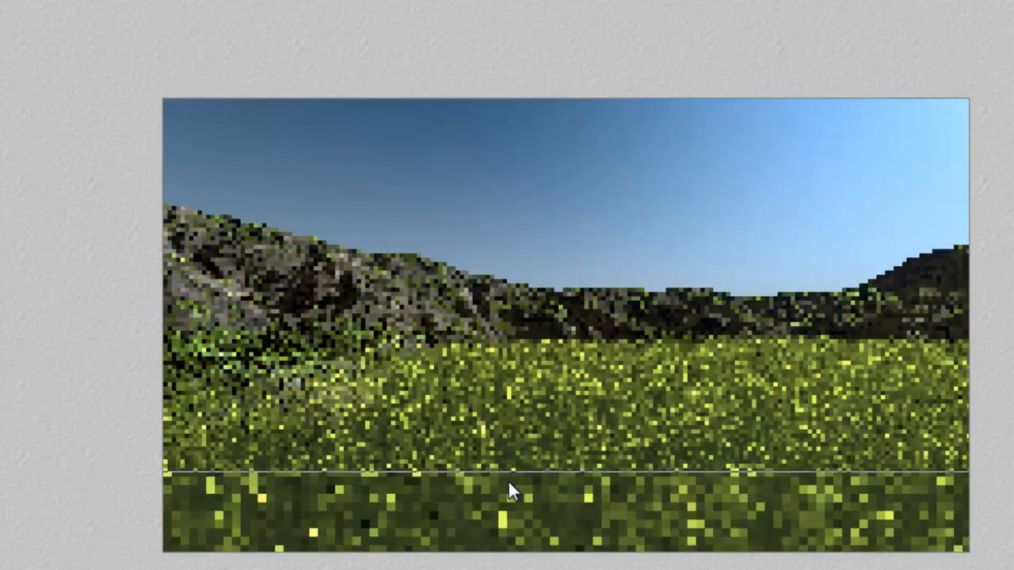
{"action": "left_click", "coordinate": [688, 420]}
- Lower the plane's diffuse colour lightness to 18 in the Materials Lab and re-render the scene
{"action": "left_click", "coordinate": [954, 420]}
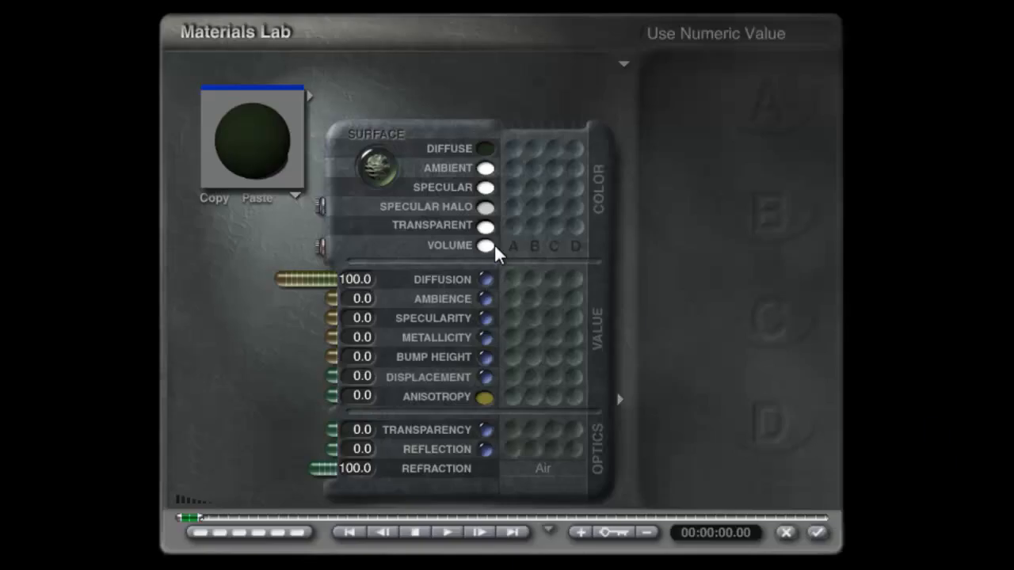
{"action": "left_click", "coordinate": [484, 150]}
{"action": "left_click_drag", "start_coordinate": [421, 283], "coordinate": [404, 290]}
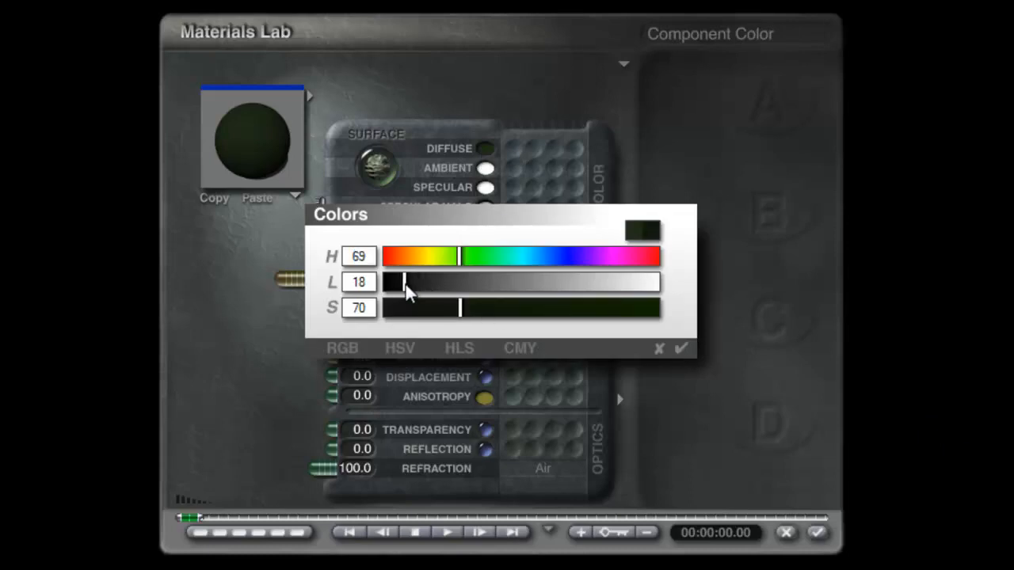
{"action": "left_click", "coordinate": [678, 349]}
{"action": "left_click", "coordinate": [817, 533]}
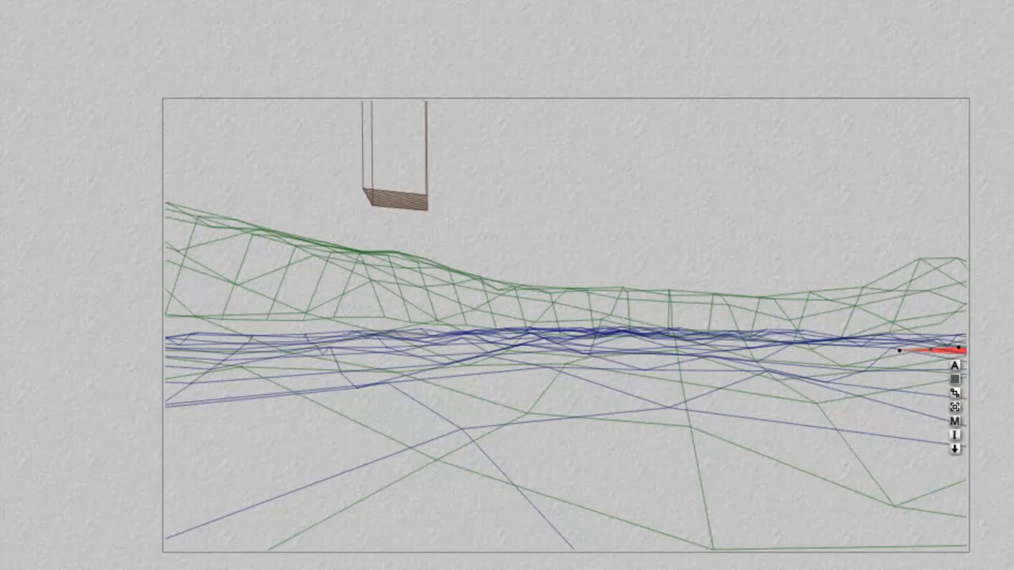
{"action": "key", "text": "ctrl+r"}
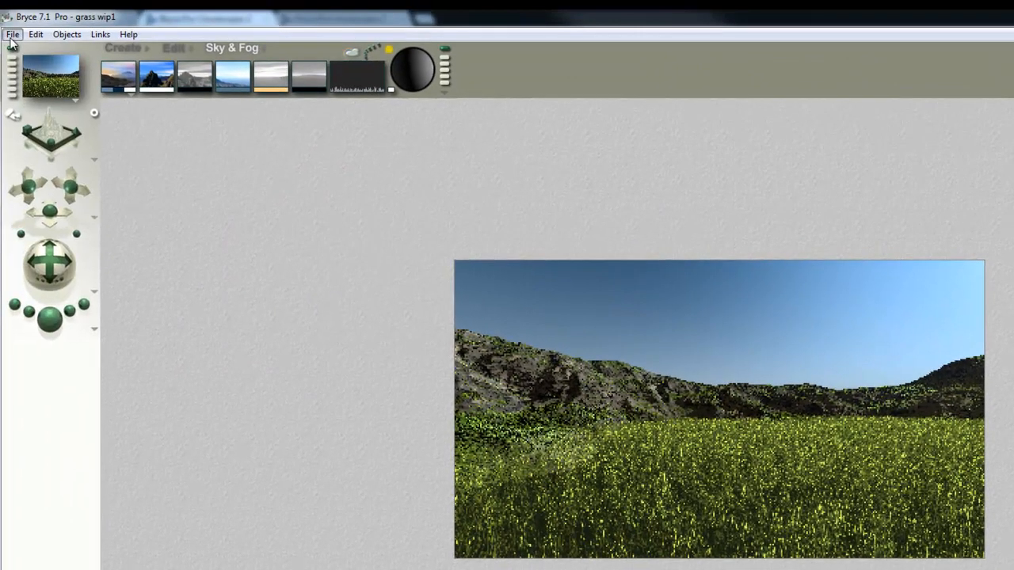
- Save the scene as a new version named grass wip2
{"action": "left_click", "coordinate": [12, 34]}
{"action": "left_click", "coordinate": [48, 156]}
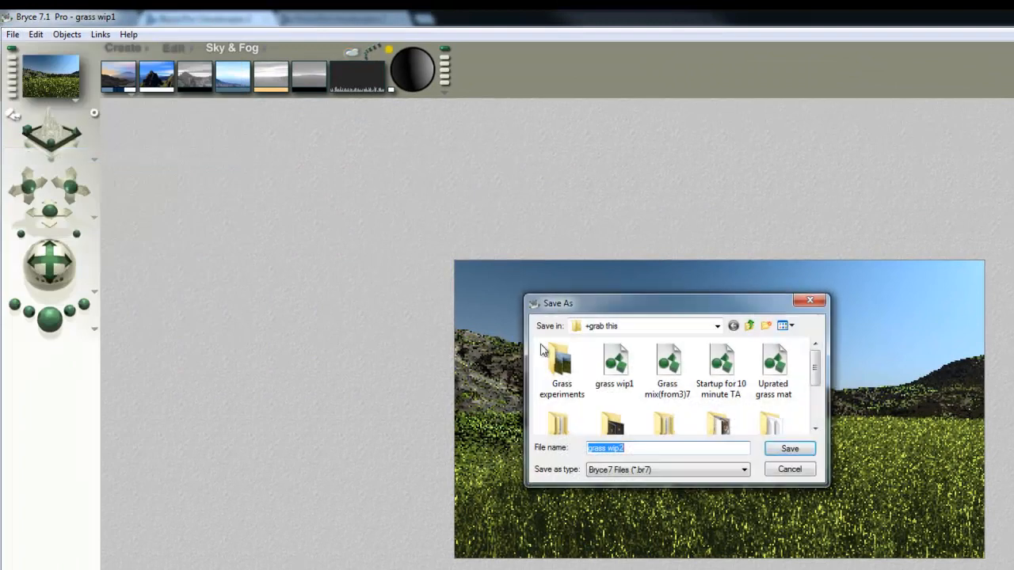
{"action": "left_click", "coordinate": [793, 449]}
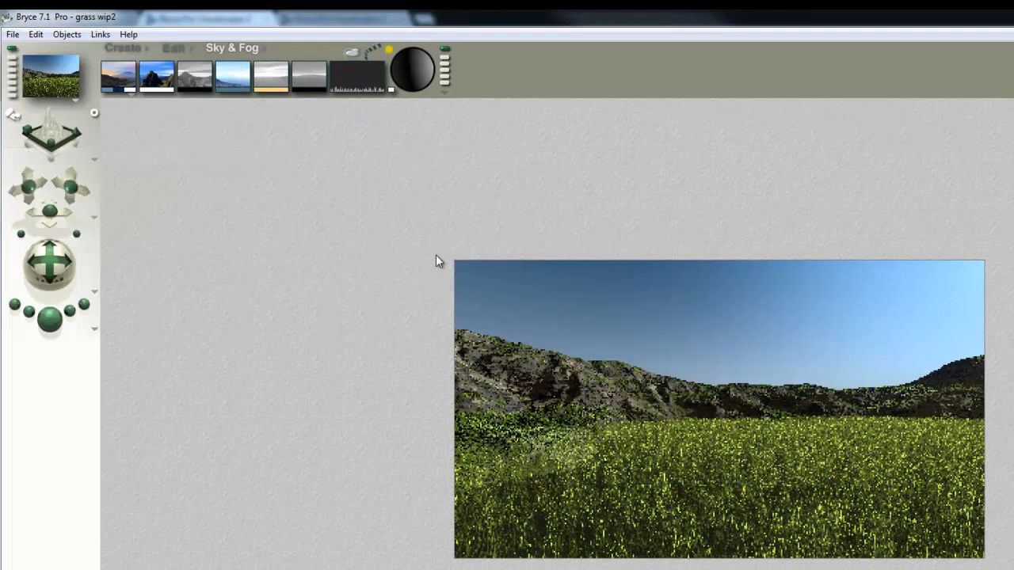
- Swing the sun round to light the right-hand hills, render, and refine a patch where the grass meets the hills
{"action": "left_click", "coordinate": [425, 69]}
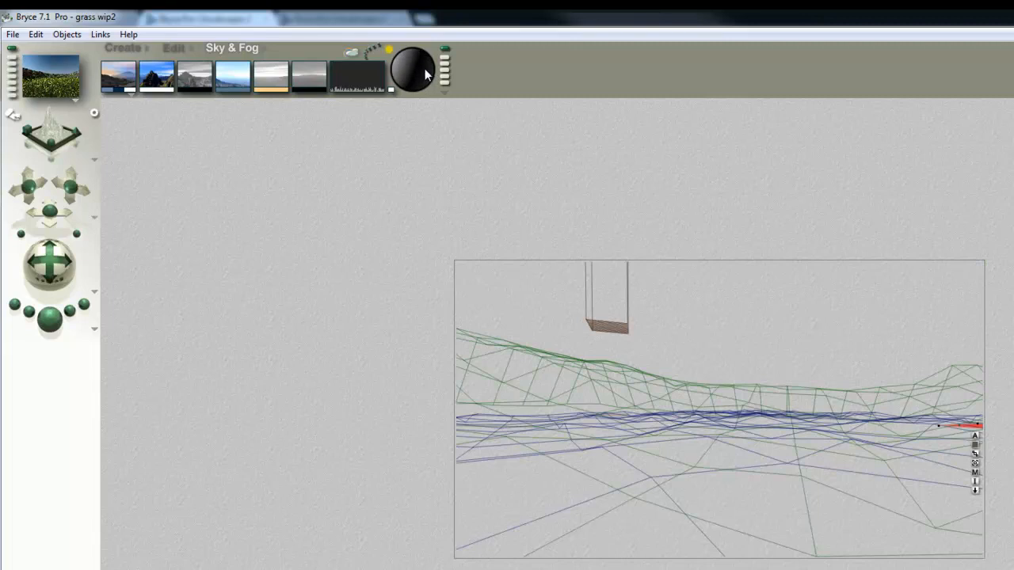
{"action": "left_click", "coordinate": [45, 326]}
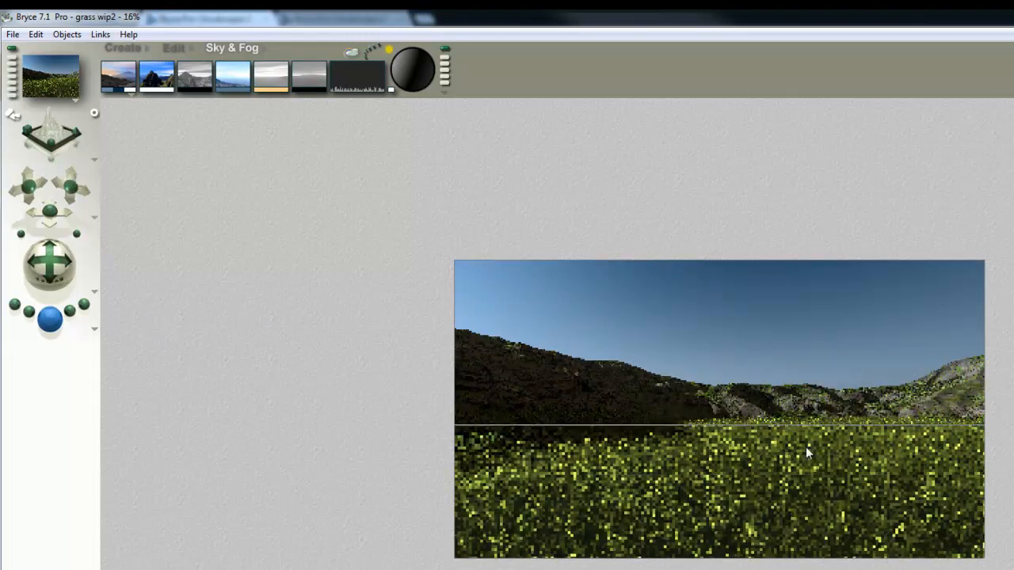
{"action": "left_click", "coordinate": [800, 445]}
{"action": "left_click_drag", "start_coordinate": [807, 463], "coordinate": [758, 376]}
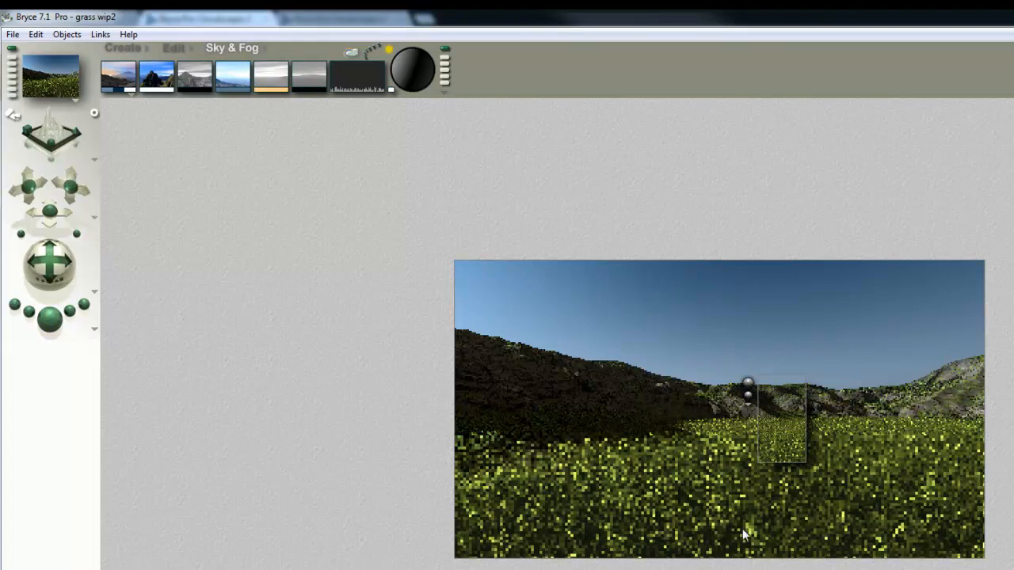
- Review the sun and image-based lighting settings in the Sky Lab
{"action": "left_click", "coordinate": [348, 56]}
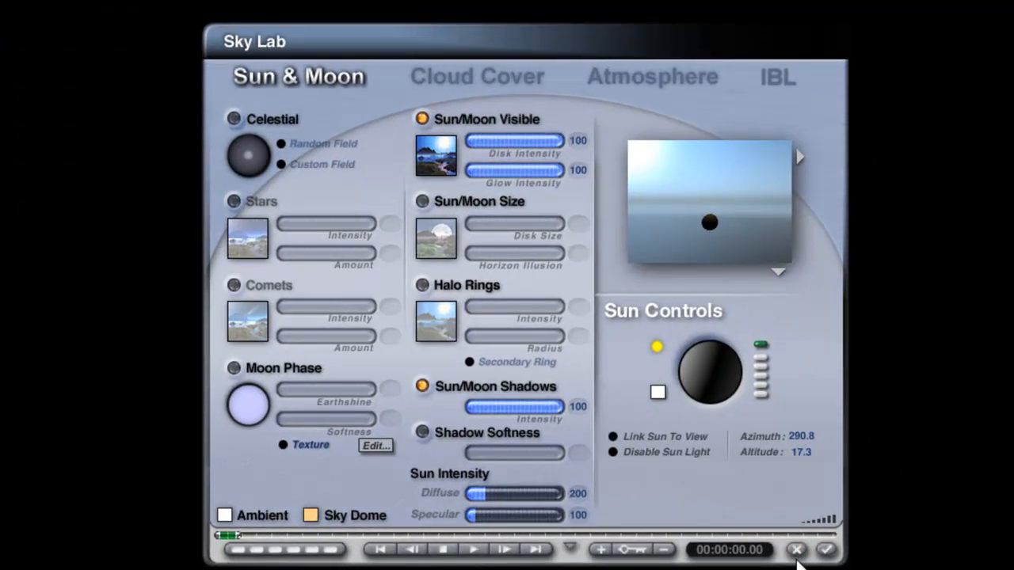
{"action": "left_click", "coordinate": [778, 77]}
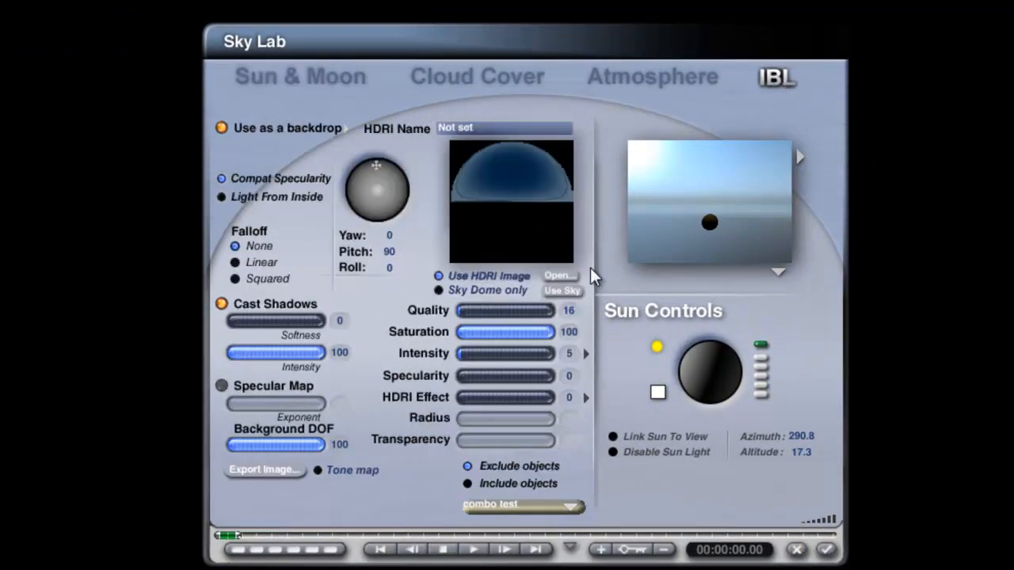
{"action": "left_click", "coordinate": [826, 551]}
- Select the slab above the hills, turn off its Hidden attribute, and render the scene with it
{"action": "left_click", "coordinate": [428, 213], "text": "ctrl"}
{"action": "left_click", "coordinate": [447, 224]}
{"action": "left_click", "coordinate": [468, 235]}
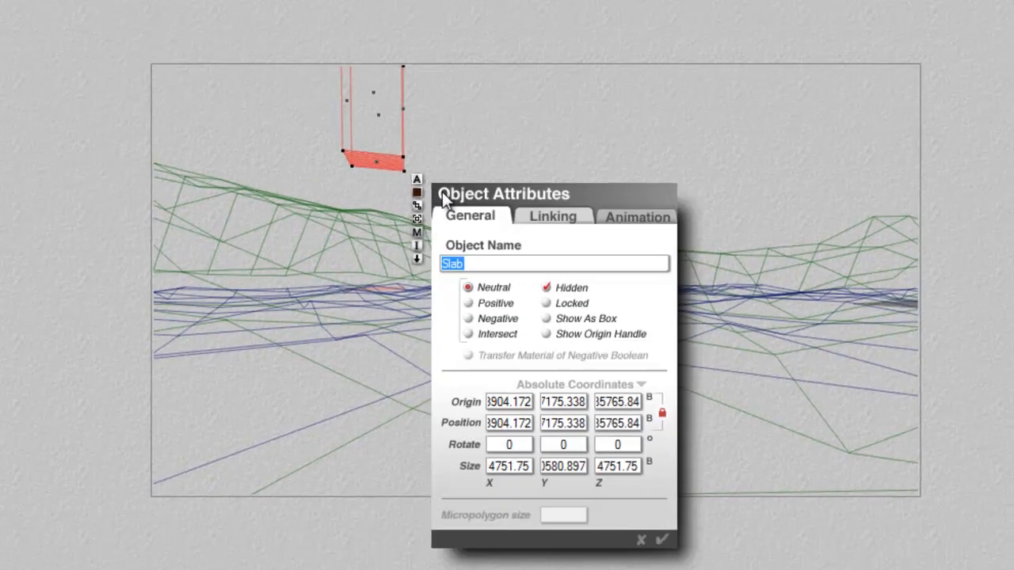
{"action": "left_click", "coordinate": [553, 295]}
{"action": "left_click", "coordinate": [668, 547]}
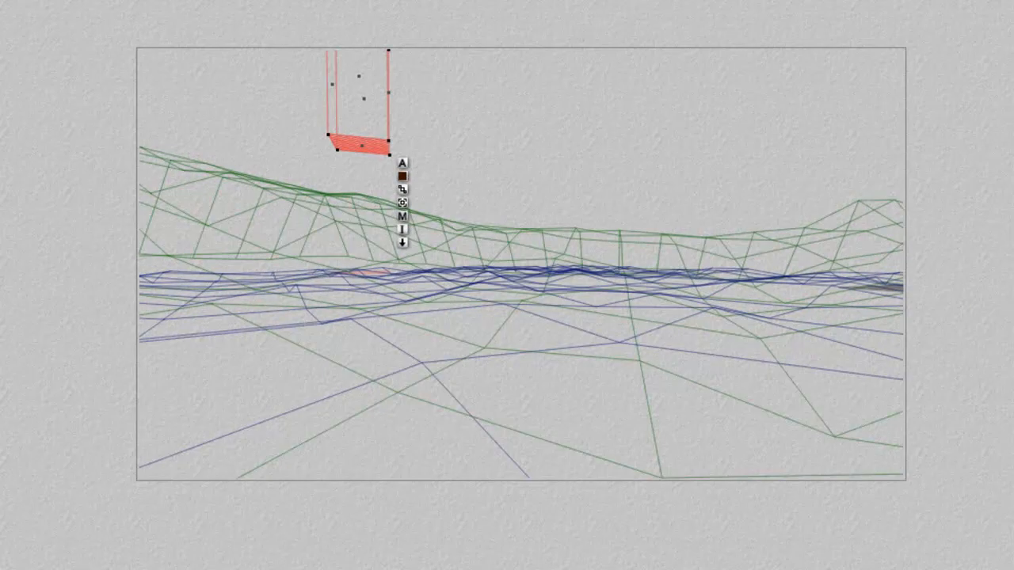
{"action": "key", "text": "ctrl+r"}
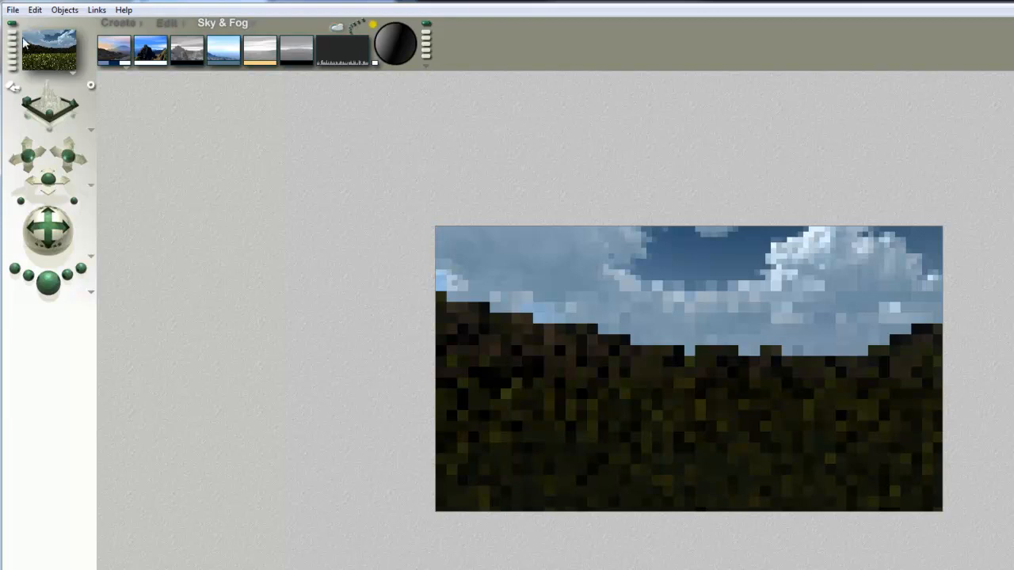
- Store the current camera view, turn the camera towards the sun to preview the clouds, and restore the original view
{"action": "left_click", "coordinate": [13, 33]}
{"action": "left_click_drag", "start_coordinate": [62, 226], "coordinate": [48, 296]}
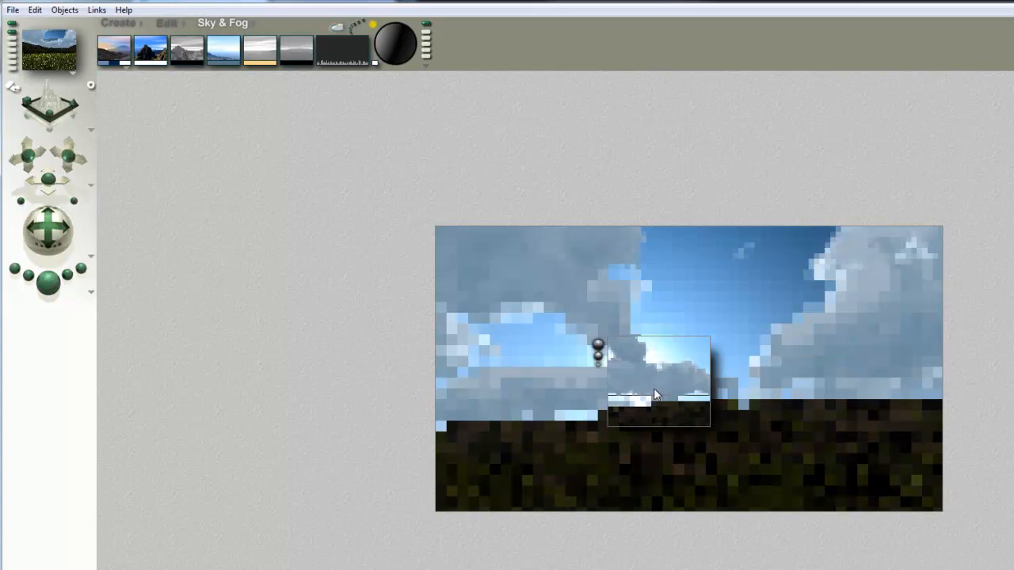
{"action": "left_click_drag", "start_coordinate": [780, 411], "coordinate": [682, 340]}
{"action": "left_click", "coordinate": [727, 362]}
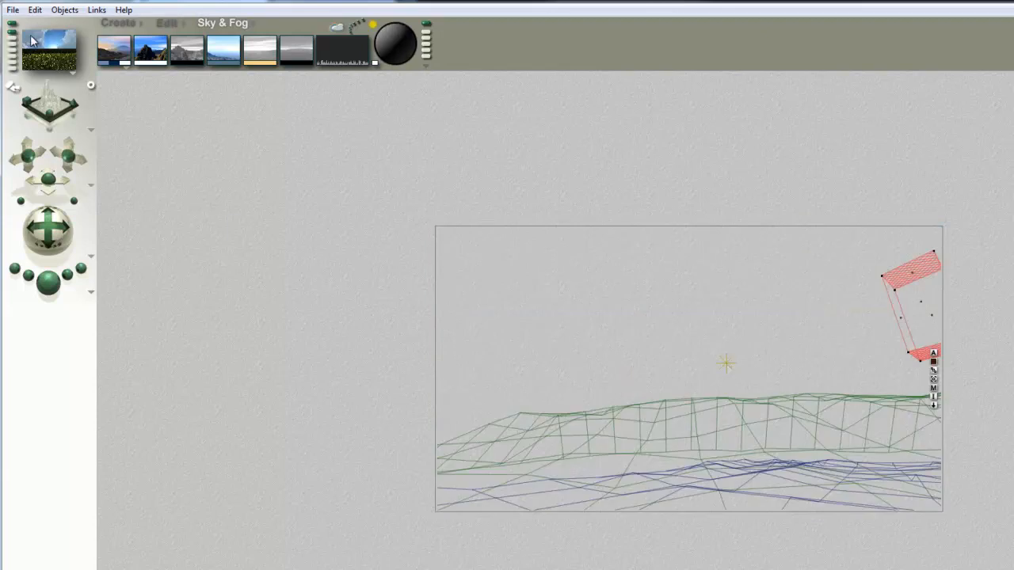
{"action": "left_click_drag", "start_coordinate": [48, 281], "coordinate": [66, 303]}
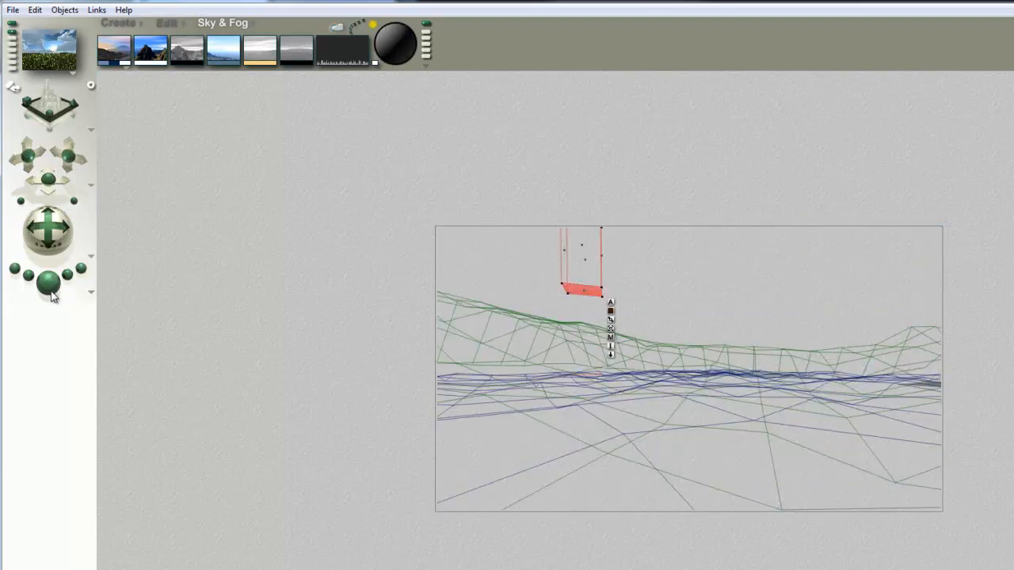
- Stop a trial render, reframe the camera view to show more sky above the hills, and render the scene
{"action": "left_click", "coordinate": [48, 285]}
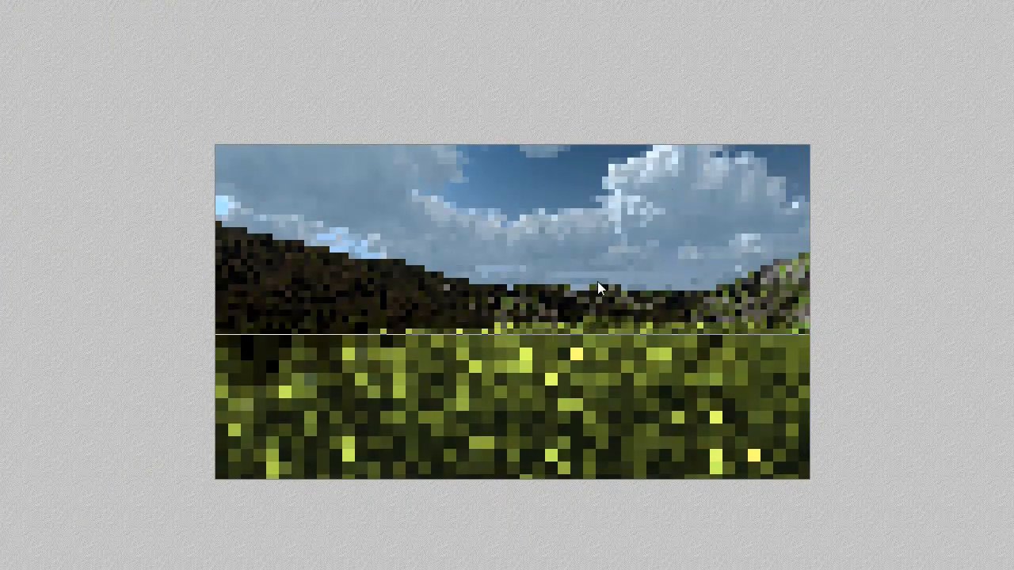
{"action": "key", "text": "Escape"}
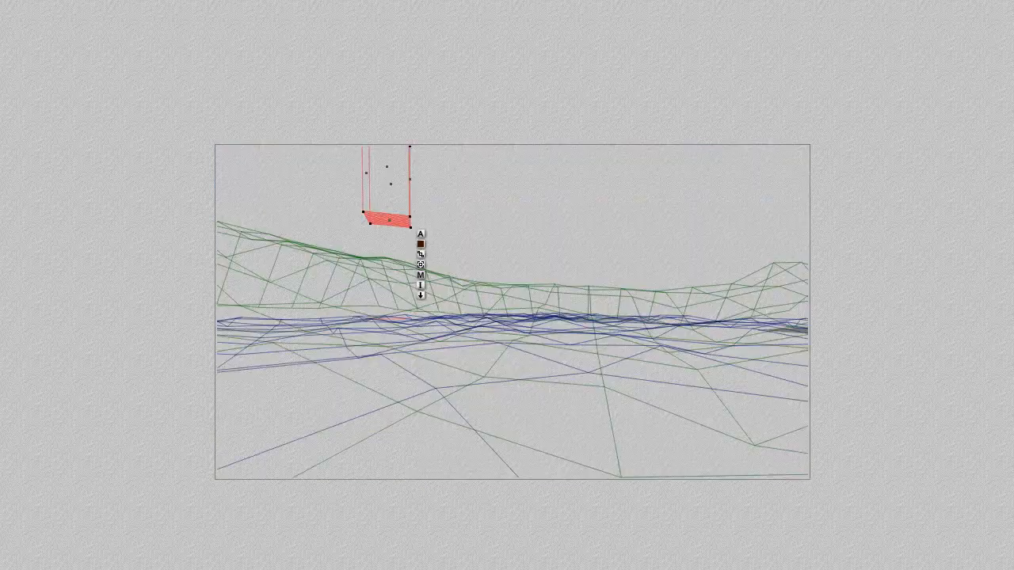
{"action": "left_click_drag", "start_coordinate": [512, 312], "coordinate": [504, 338]}
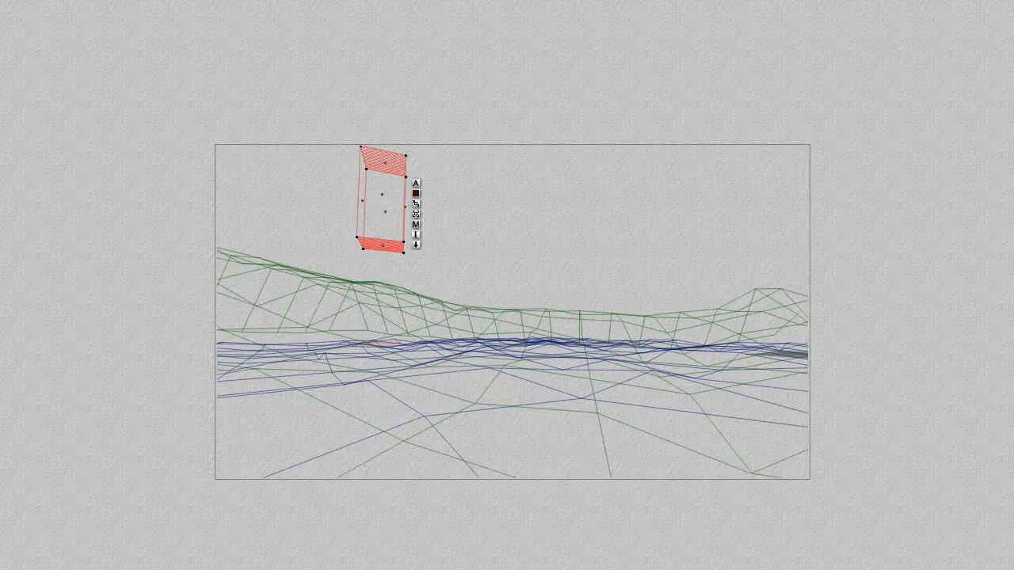
{"action": "key", "text": "ctrl+r"}
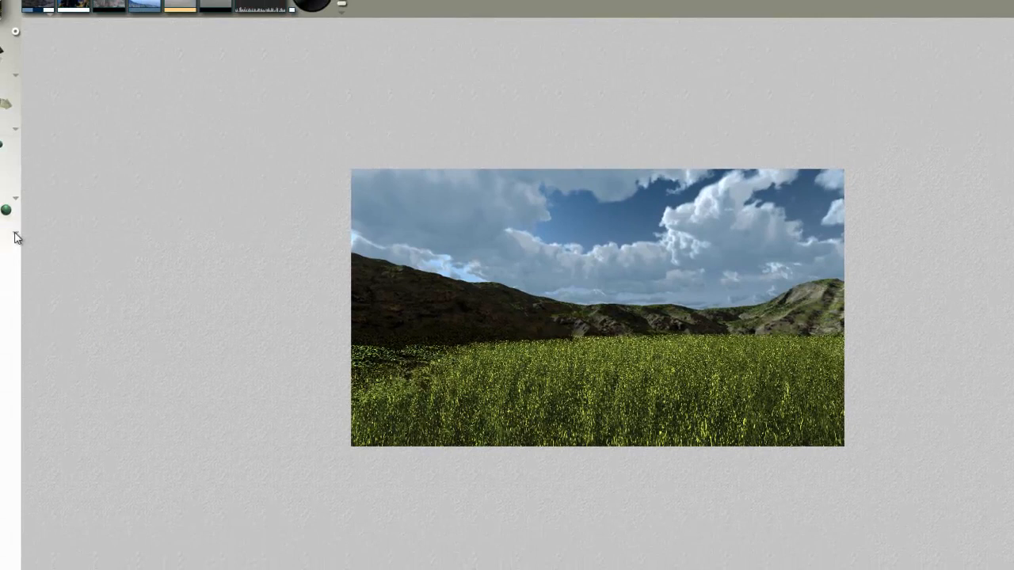
- Set the AA Tolerance to 55 in the Render Options, trying 0 and 255 along the way
{"action": "left_click", "coordinate": [16, 236]}
{"action": "left_click", "coordinate": [47, 306]}
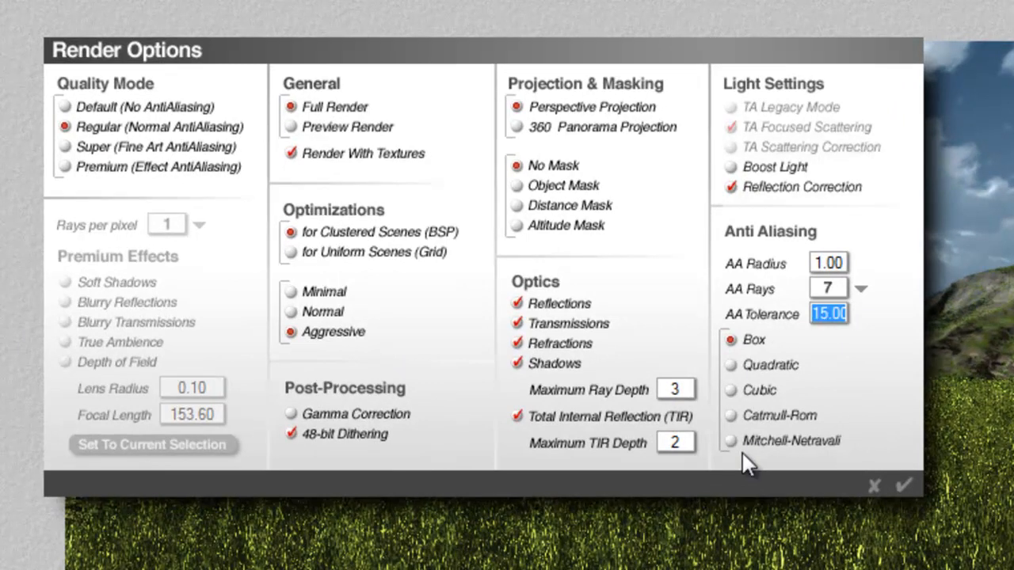
{"action": "type", "text": "55"}
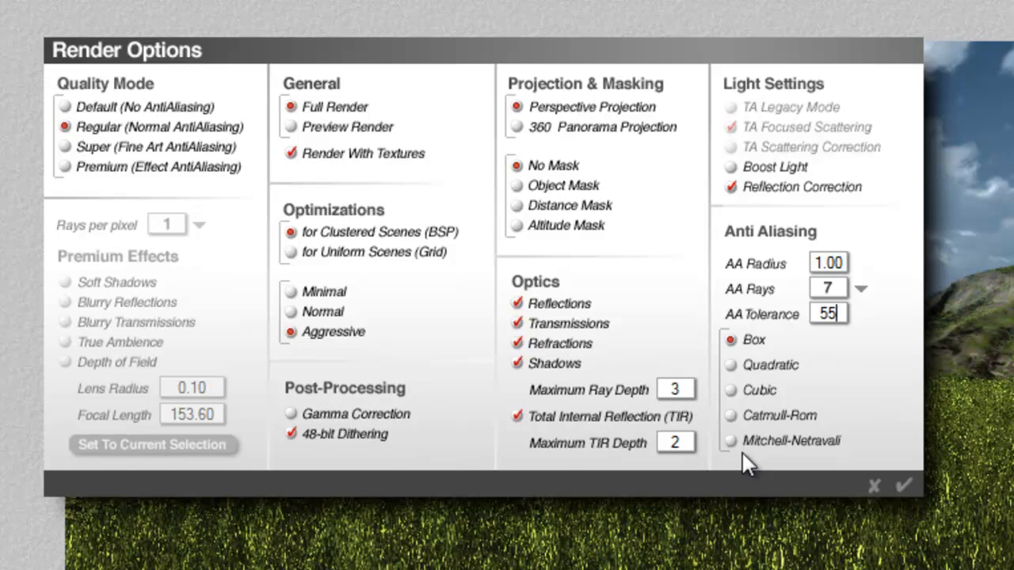
{"action": "key", "text": "BackSpace"}
{"action": "key", "text": "BackSpace"}
{"action": "type", "text": "0"}
{"action": "key", "text": "BackSpace"}
{"action": "type", "text": "55"}
{"action": "key", "text": "BackSpace"}
{"action": "key", "text": "BackSpace"}
{"action": "type", "text": "255"}
{"action": "key", "text": "BackSpace"}
{"action": "key", "text": "BackSpace"}
{"action": "key", "text": "BackSpace"}
{"action": "type", "text": "55"}
{"action": "left_click", "coordinate": [908, 483]}
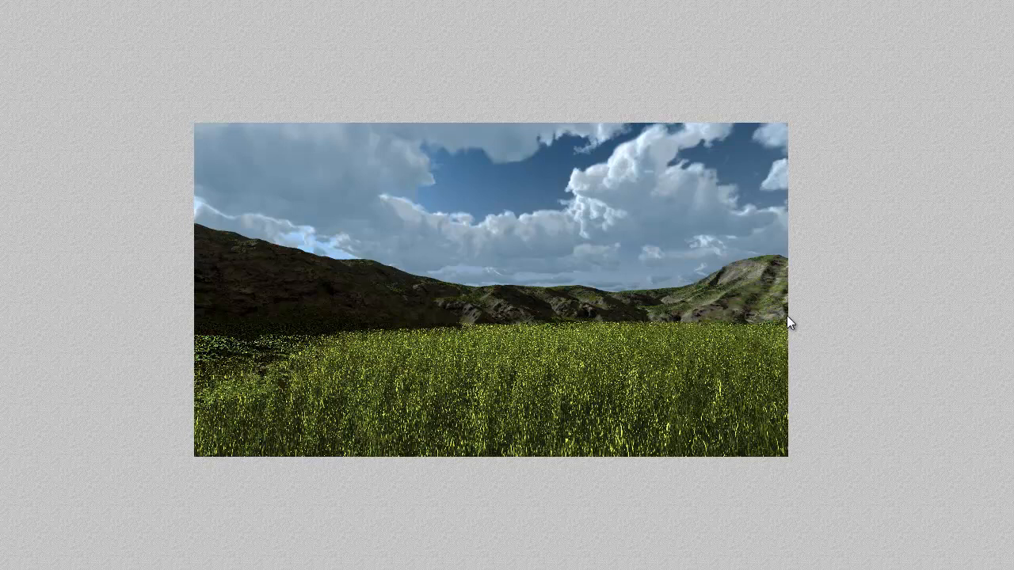
- Select the grass terrain, Terrain 2, in the wireframe and check its size and position in the Object Attributes
{"action": "key", "text": "Escape"}
{"action": "right_click", "coordinate": [695, 351]}
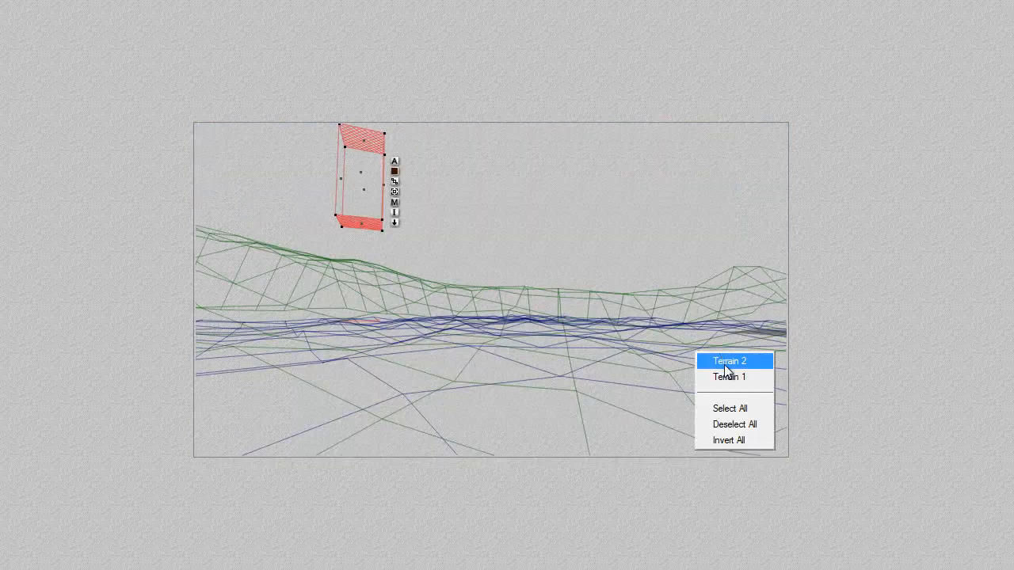
{"action": "left_click", "coordinate": [727, 362]}
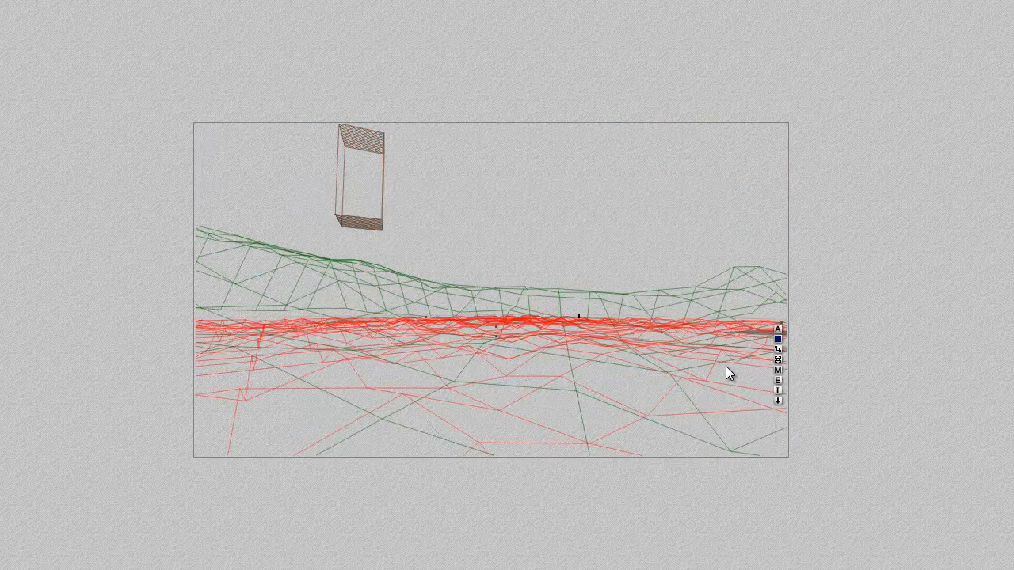
{"action": "left_click", "coordinate": [779, 329]}
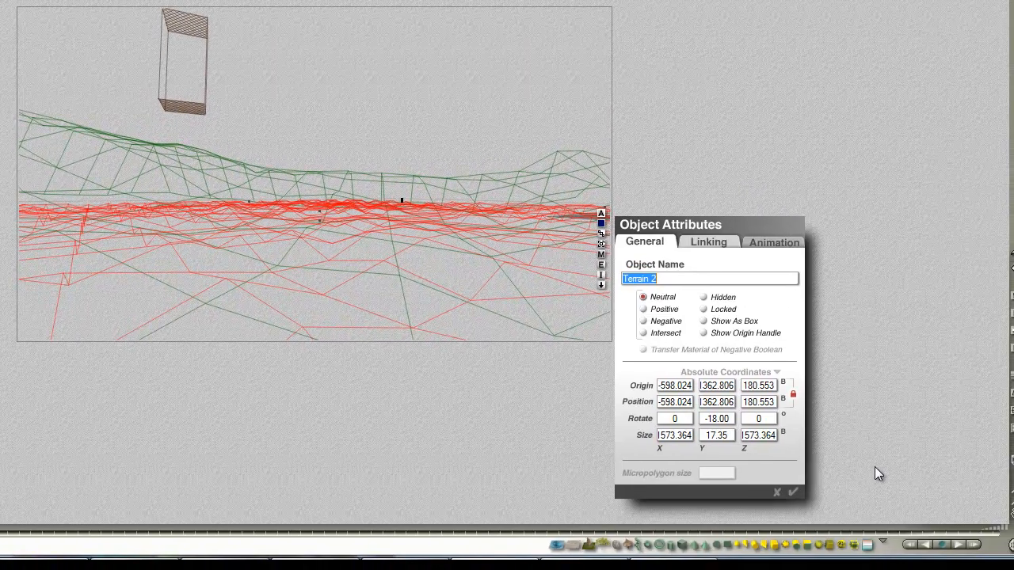
{"action": "left_click", "coordinate": [794, 493]}
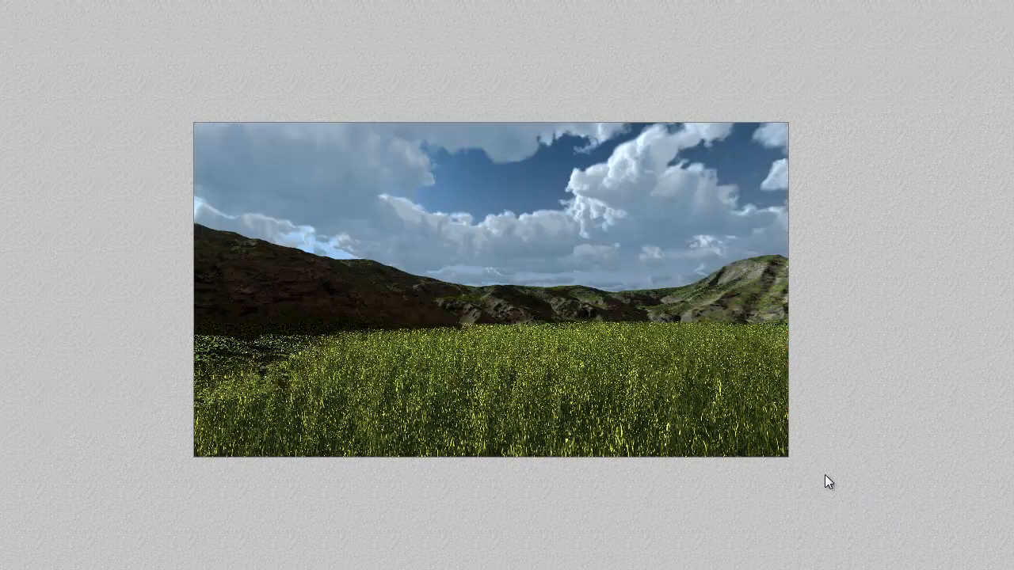
- Mark a full-width area covering the grass field and re-render only that area
{"action": "mouse_move", "coordinate": [824, 475]}
{"action": "left_mouse_down"}
{"action": "mouse_move", "coordinate": [464, 371]}
{"action": "mouse_move", "coordinate": [122, 314]}
{"action": "left_mouse_up"}
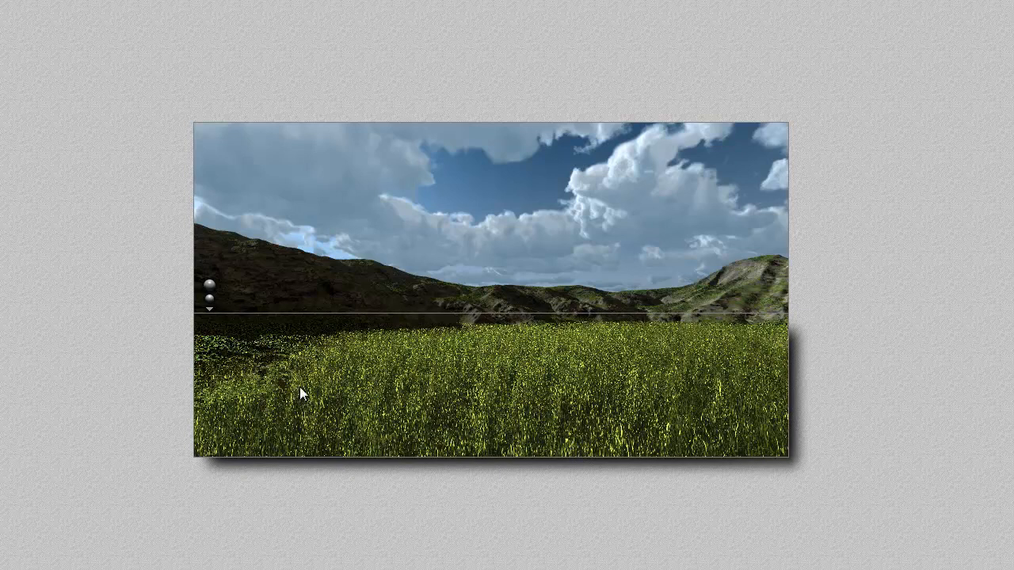
{"action": "left_click_drag", "start_coordinate": [898, 491], "coordinate": [91, 325]}
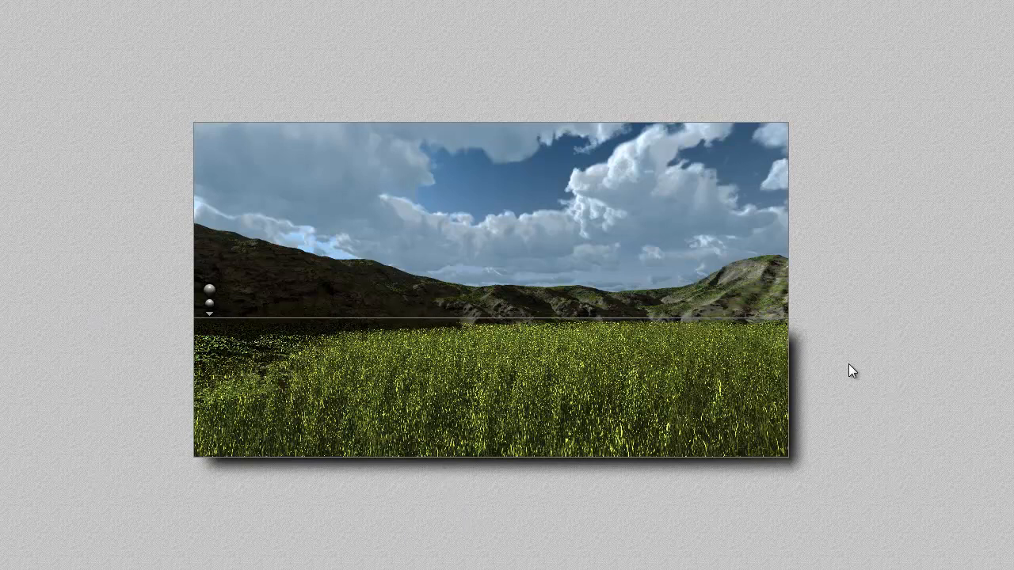
{"action": "left_click", "coordinate": [209, 289]}
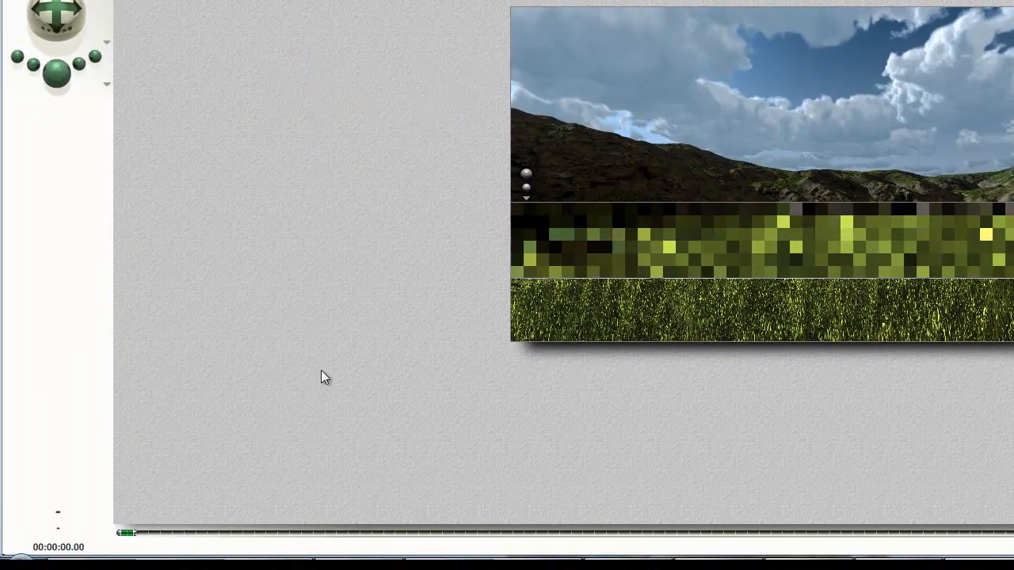